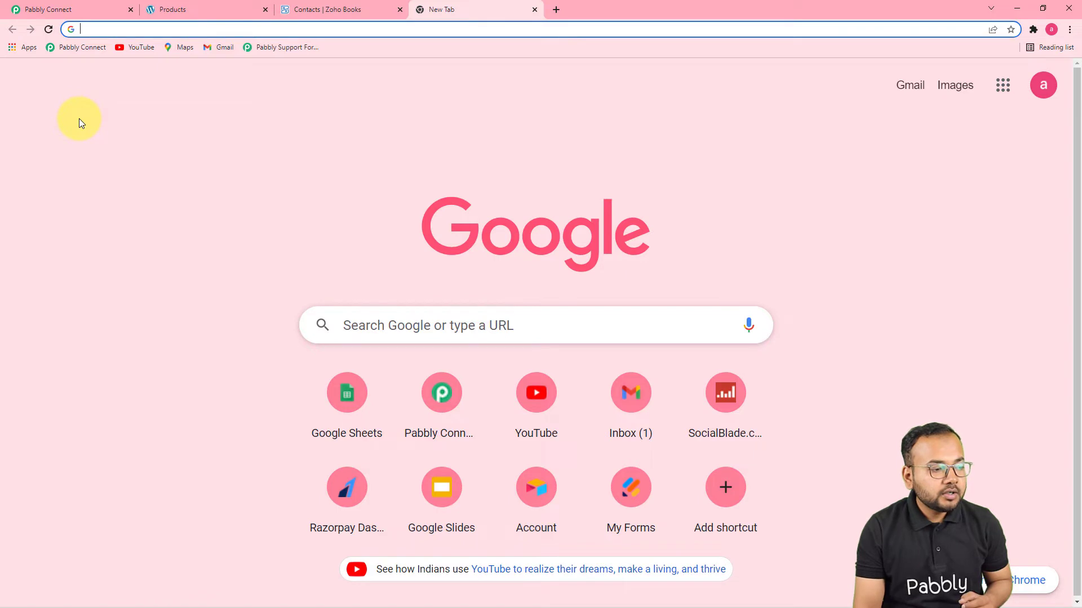
# Open the Pabbly Connect dashboard and create a workflow named "Add WooCommerce Store Customer as Contact in Zoho books"
pyautogui.click(79, 46)
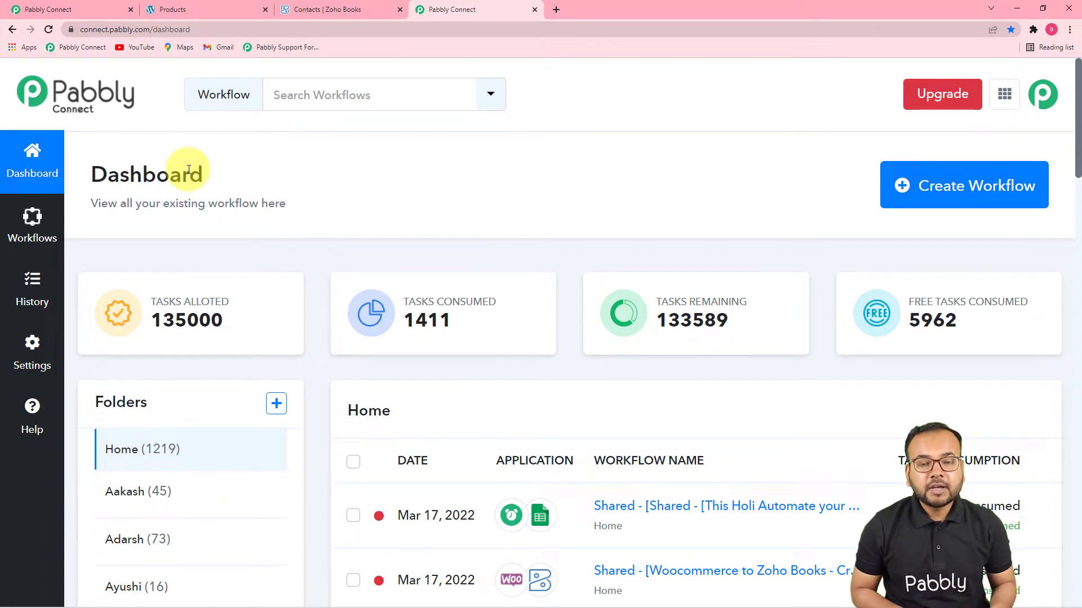
pyautogui.click(978, 197)
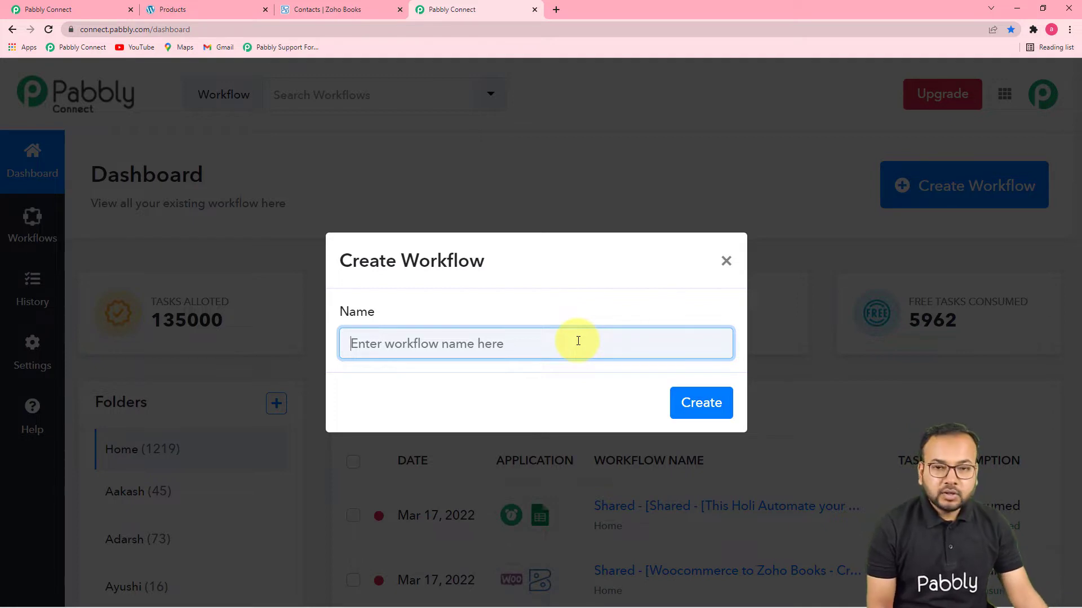
pyautogui.hotkey('ctrl', 'v')
pyautogui.click(483, 374)
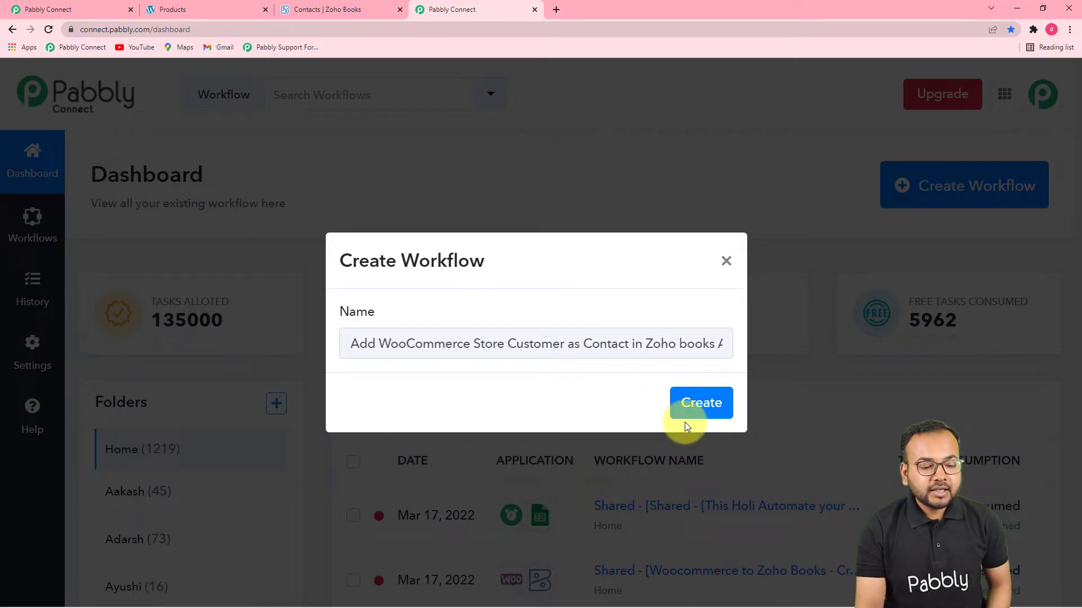
pyautogui.click(697, 413)
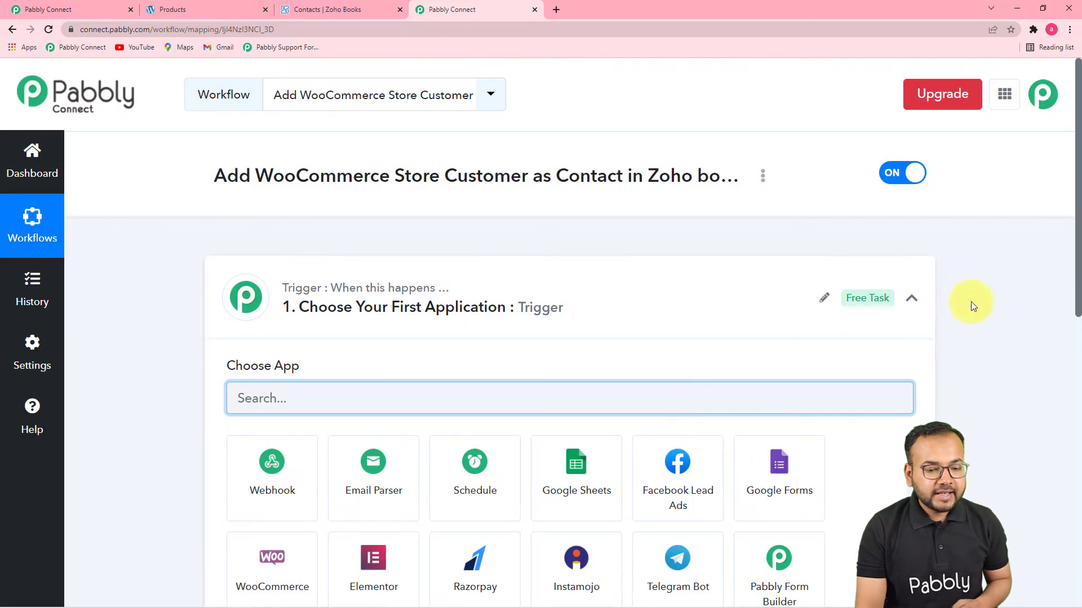
# Collapse the trigger step and examine the descriptions of the workflow's trigger and action steps
pyautogui.click(911, 298)
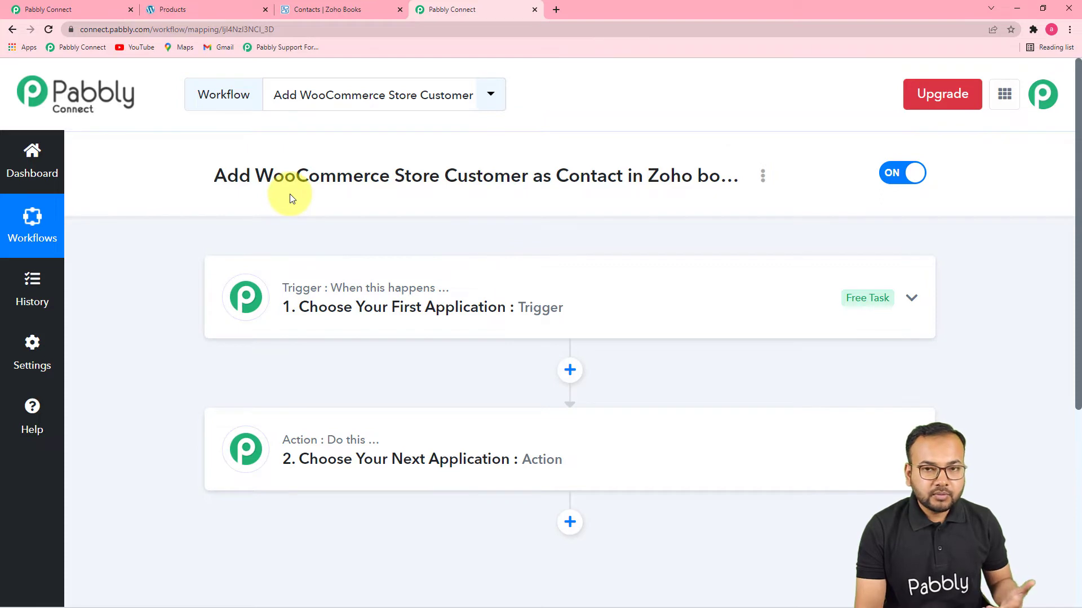
pyautogui.moveTo(362, 446)
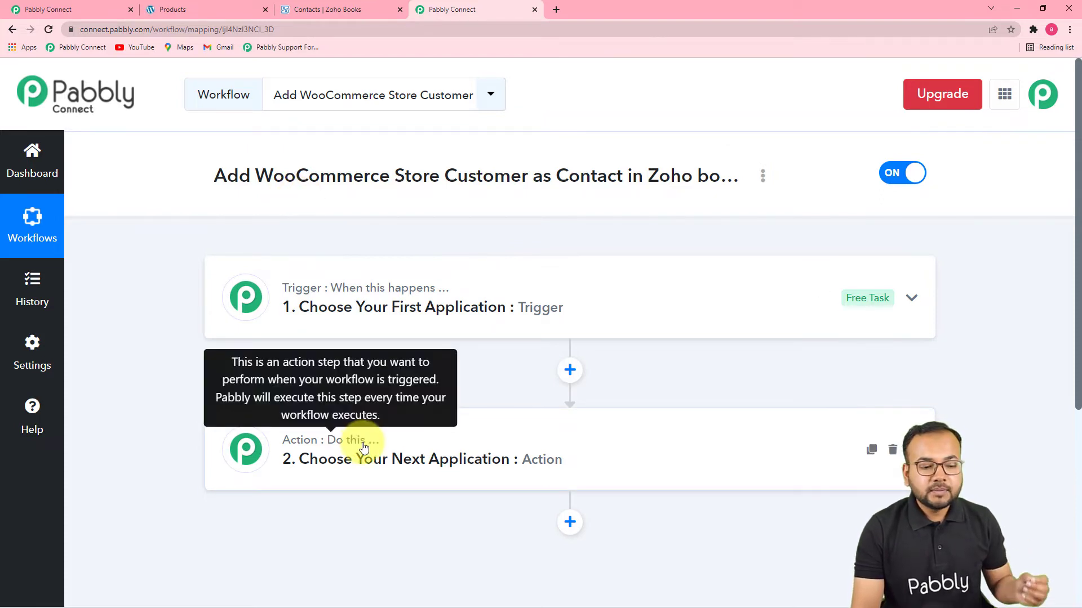
pyautogui.moveTo(367, 291)
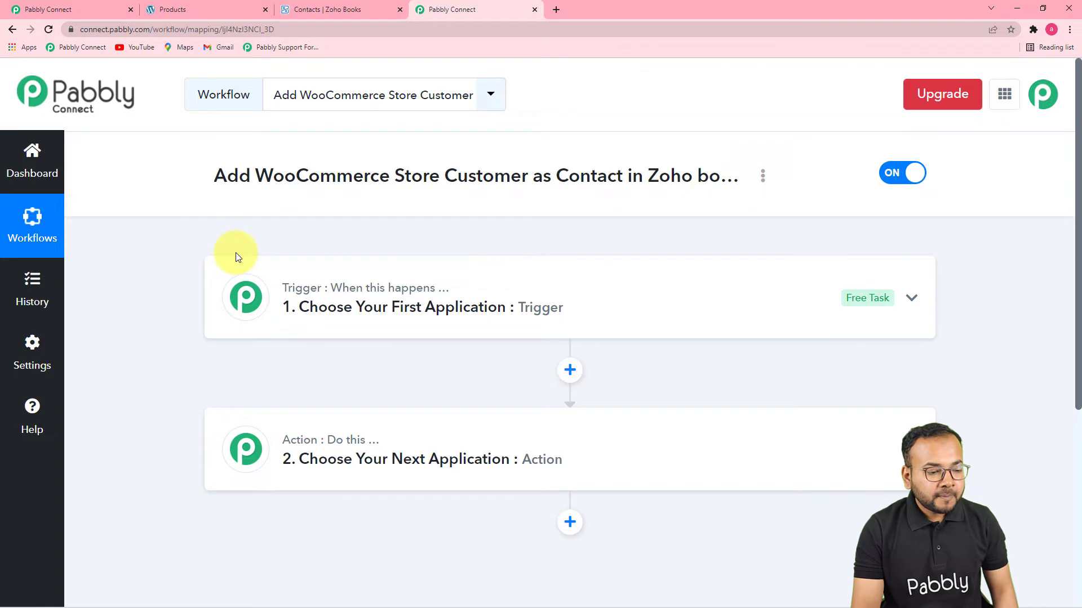
# Search the trigger step's apps for "woo" and choose WooCommerce as the trigger application
pyautogui.click(345, 305)
pyautogui.scroll(-3, 338, 301)
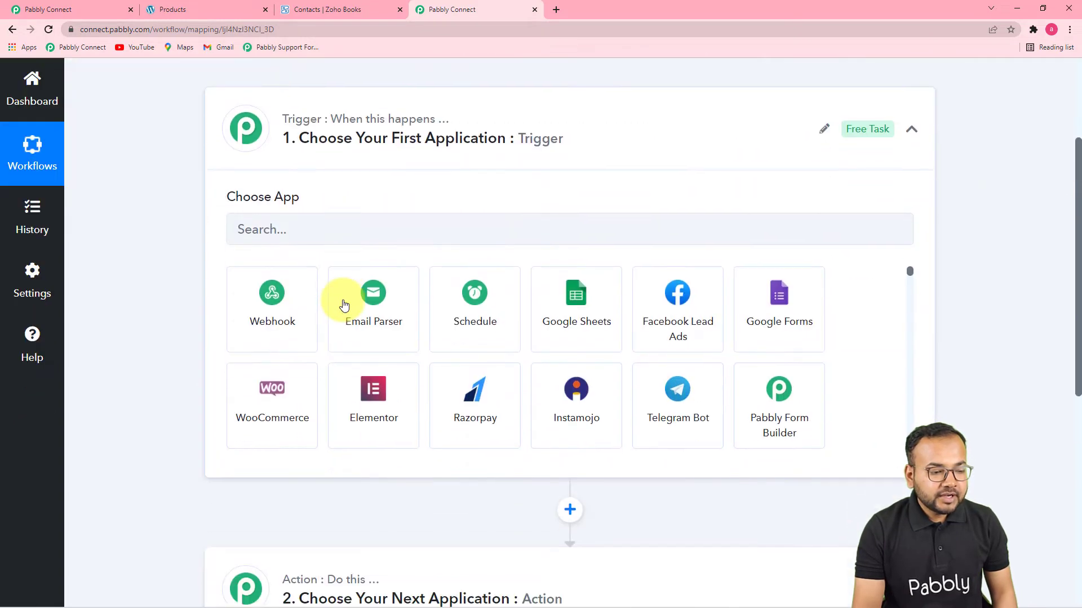
pyautogui.click(407, 240)
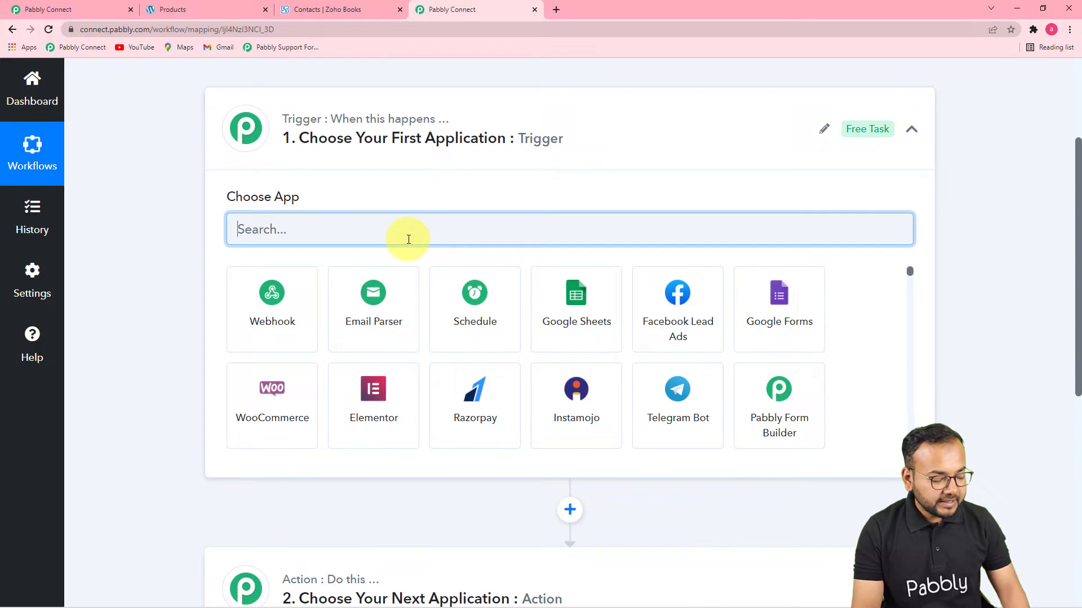
pyautogui.write('woo')
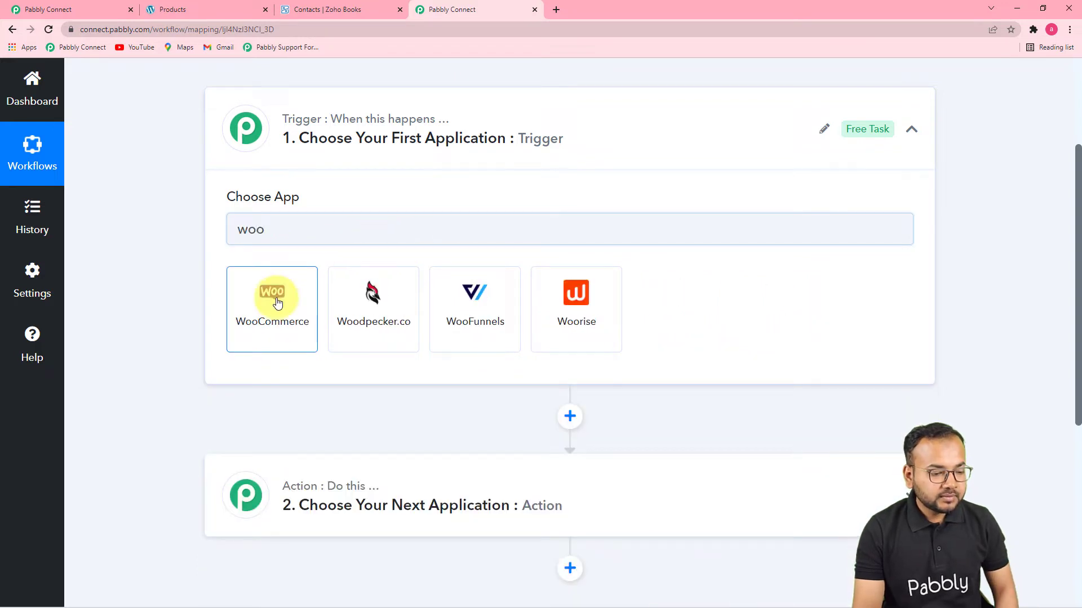
pyautogui.click(271, 295)
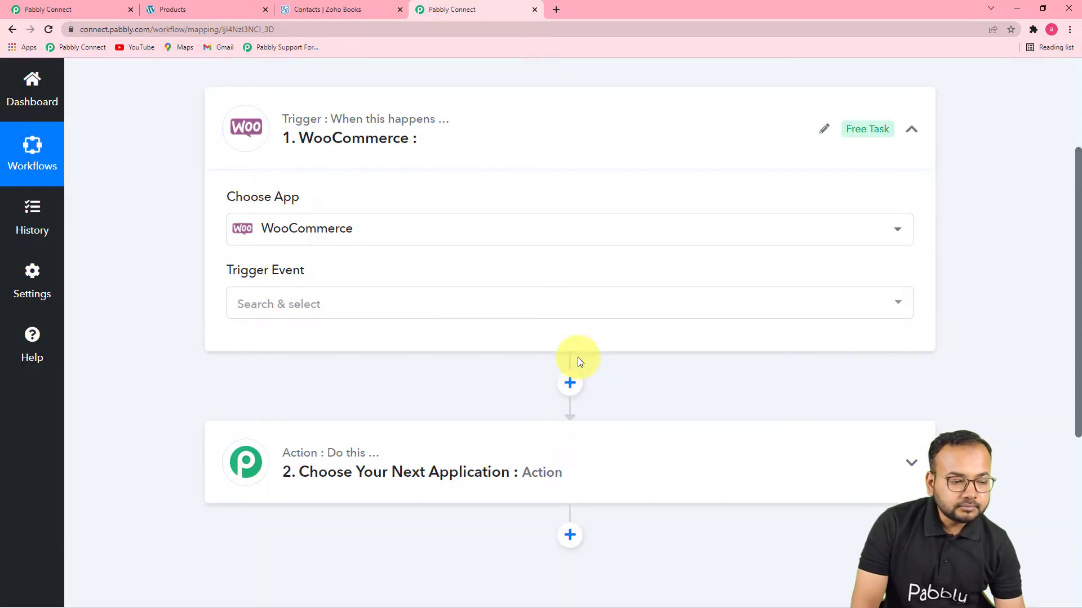
# Set the WooCommerce trigger event to New Order Created and bring up its webhook setup instructions
pyautogui.click(330, 308)
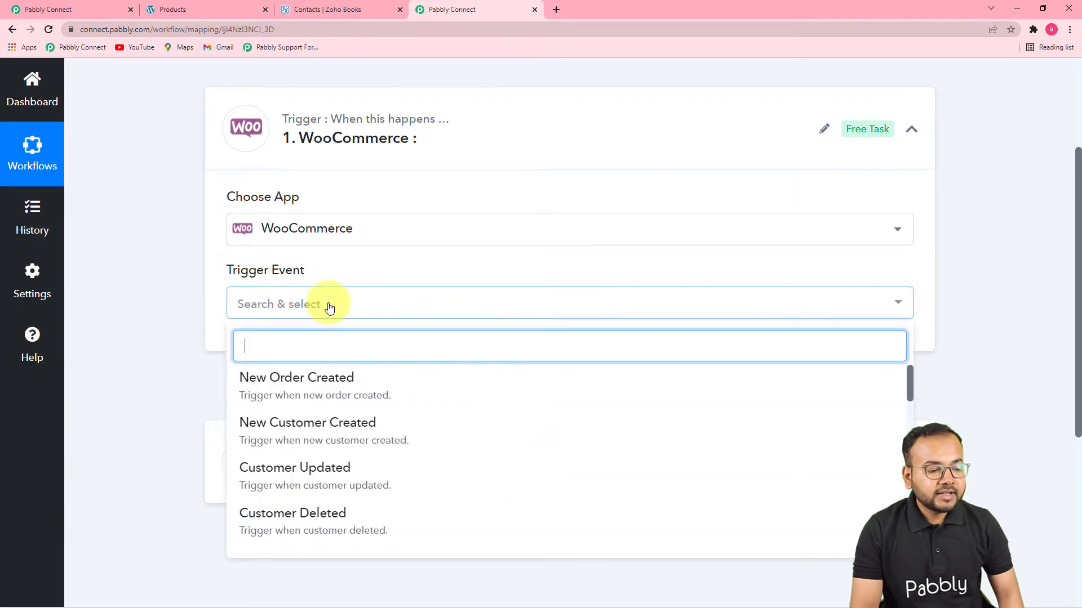
pyautogui.click(329, 388)
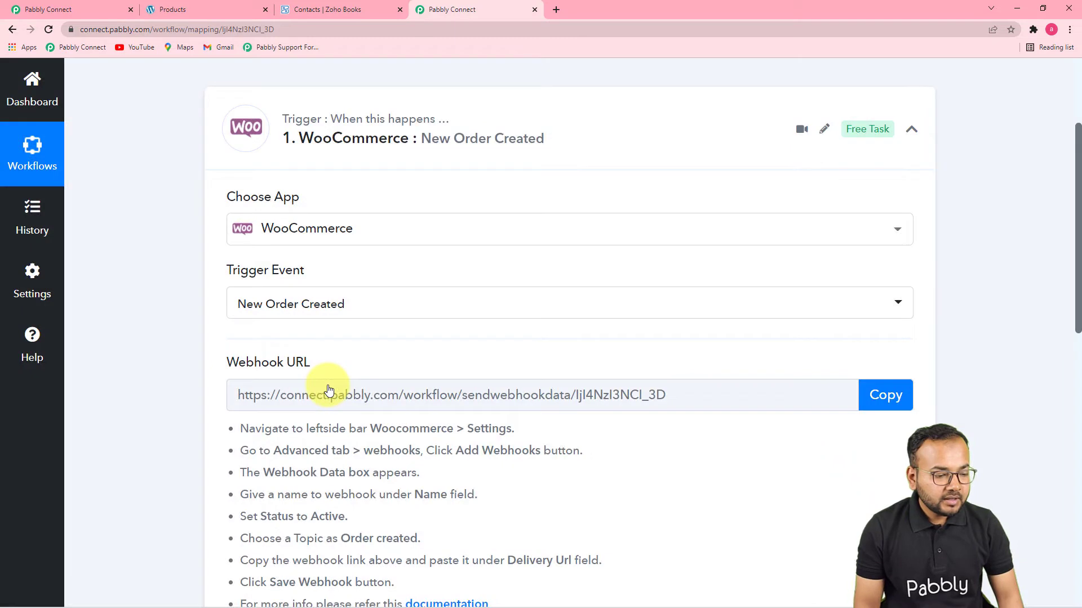
pyautogui.scroll(-4, 330, 390)
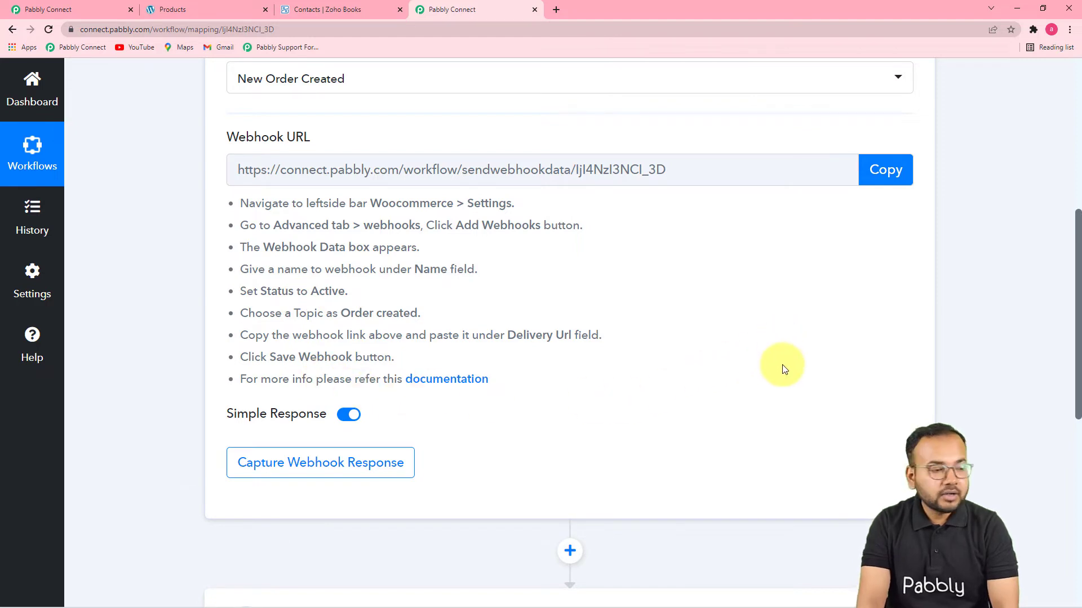
# Switch to the WordPress store site and open its administration area
pyautogui.click(211, 9)
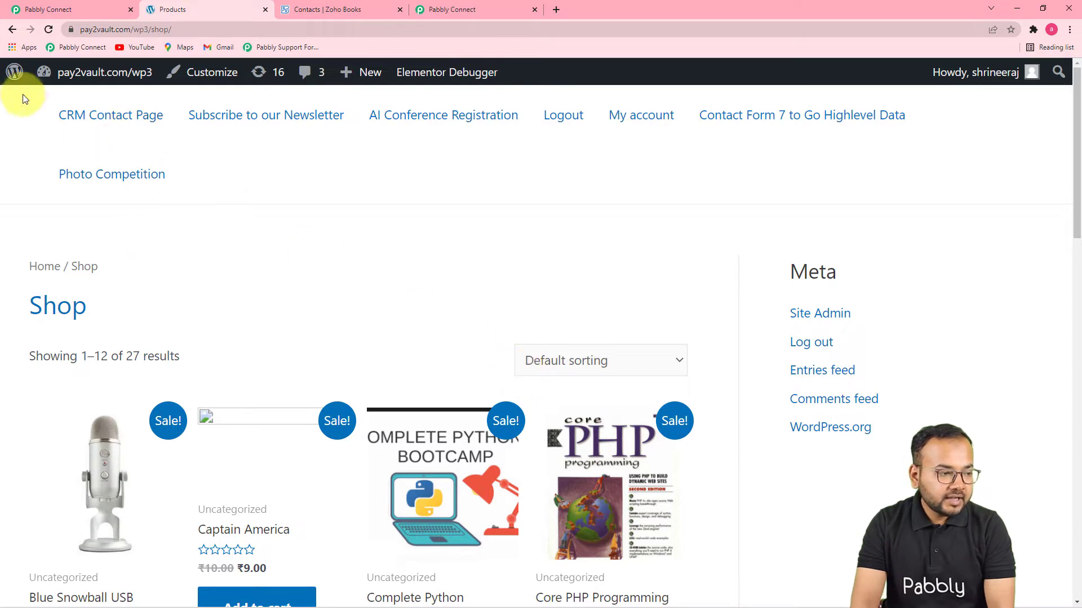
pyautogui.moveTo(13, 76)
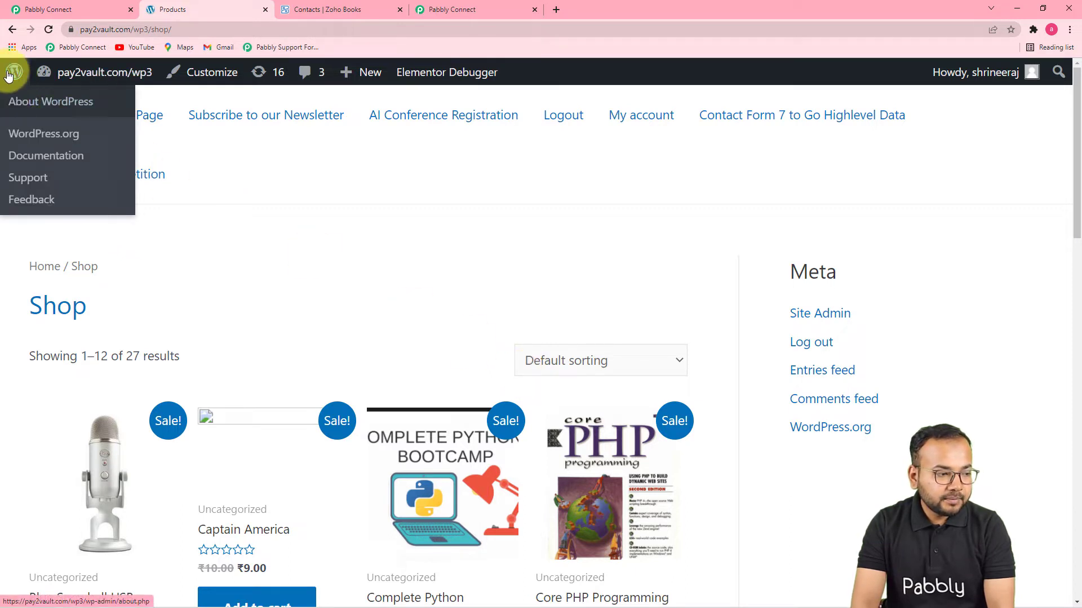
pyautogui.click(8, 76)
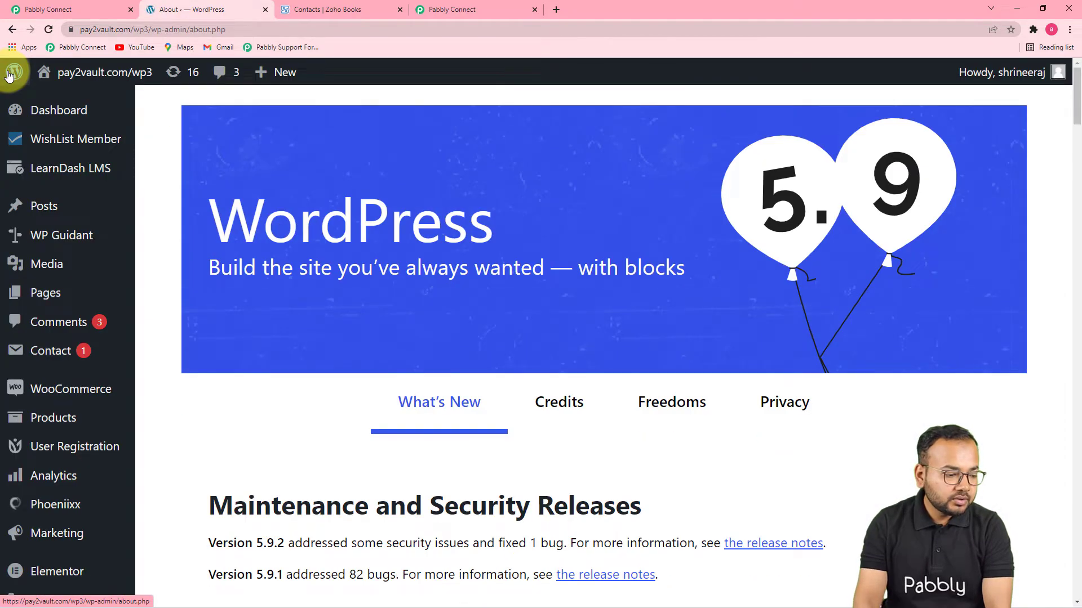
pyautogui.scroll(-2, 114, 290)
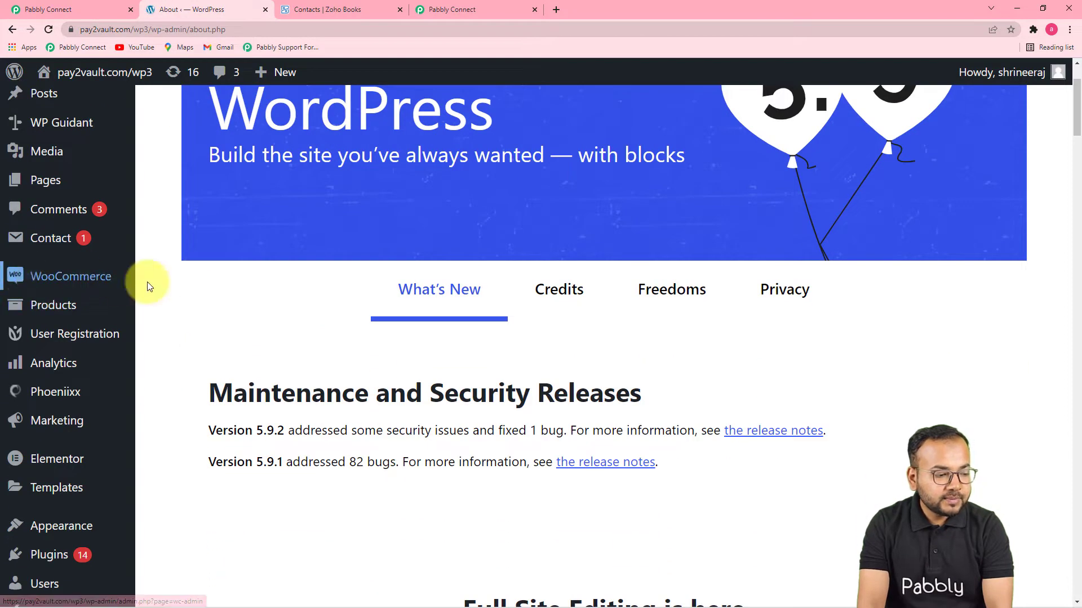
# Check the webhook setup instructions in Pabbly Connect and open the WooCommerce settings in the WordPress admin
pyautogui.moveTo(87, 280)
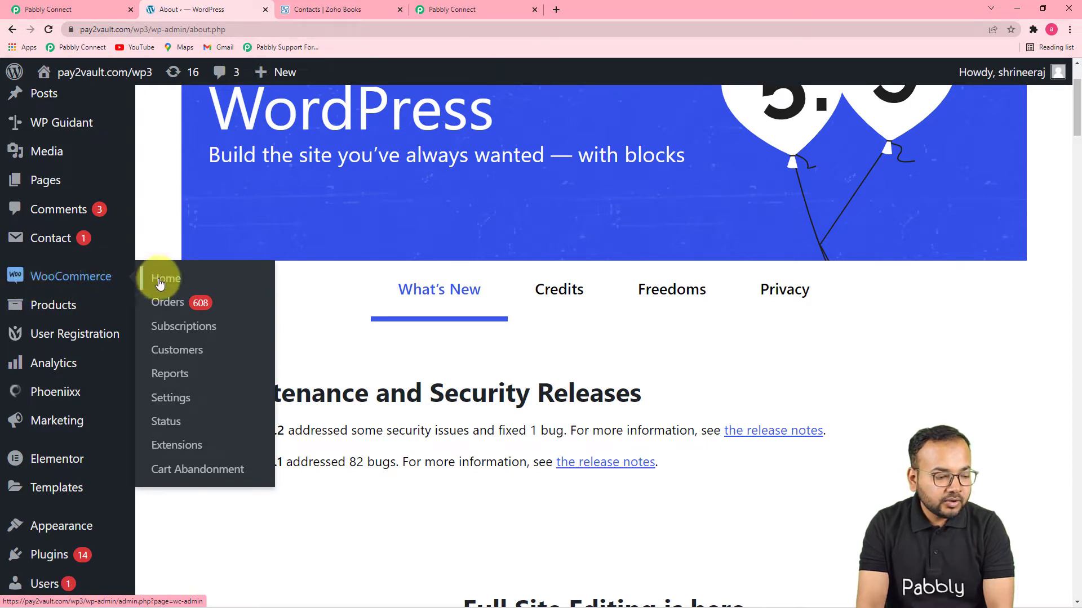
pyautogui.click(452, 10)
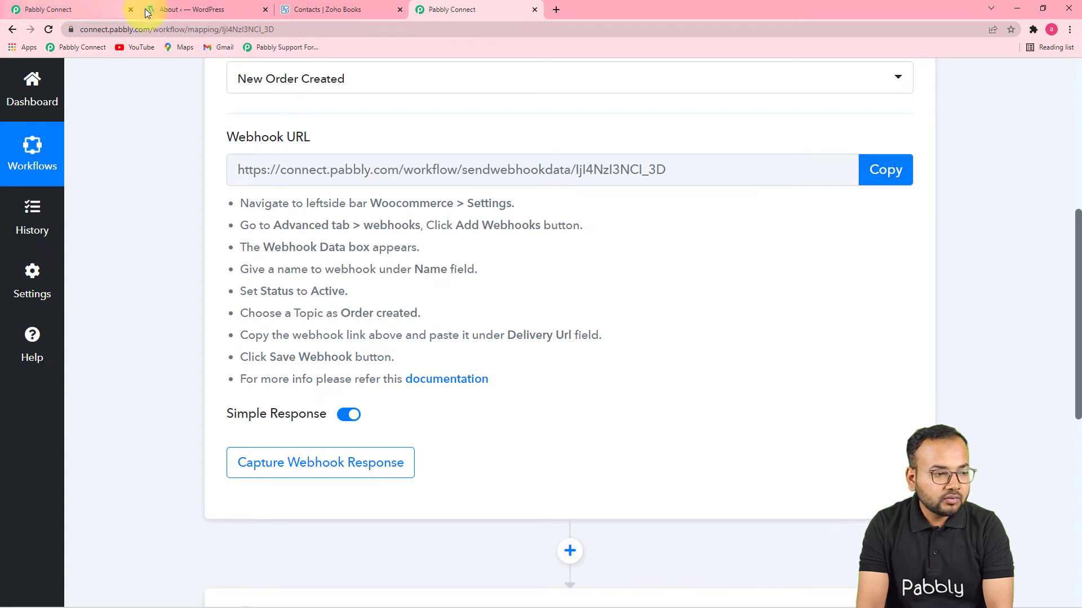
pyautogui.click(193, 12)
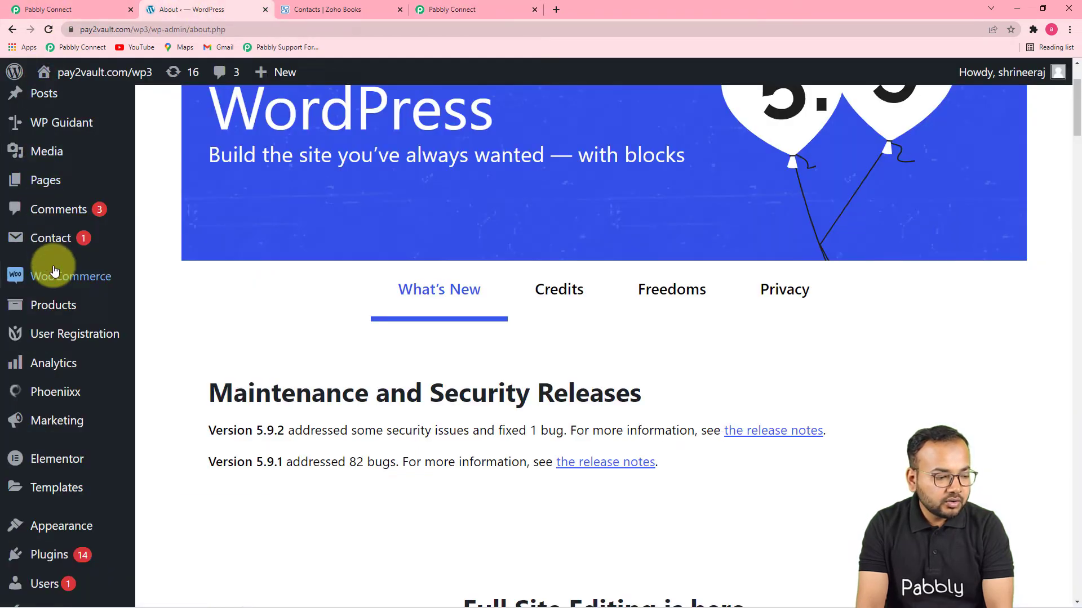
pyautogui.moveTo(51, 274)
pyautogui.click(180, 399)
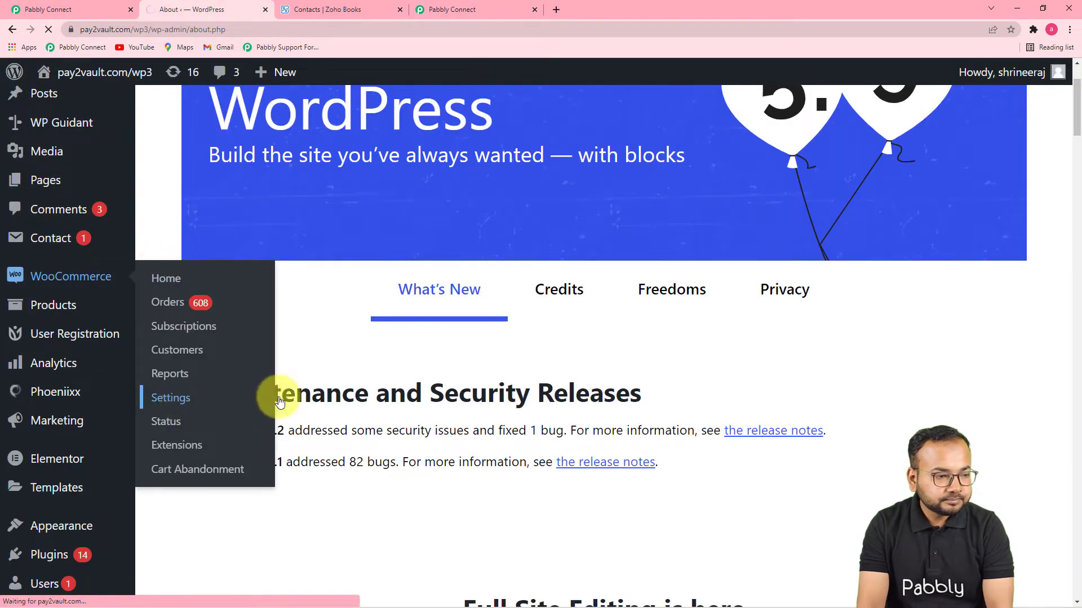
# Following the webhook instructions, open the Webhooks section of WooCommerce's Advanced settings and start adding a new webhook
pyautogui.click(467, 6)
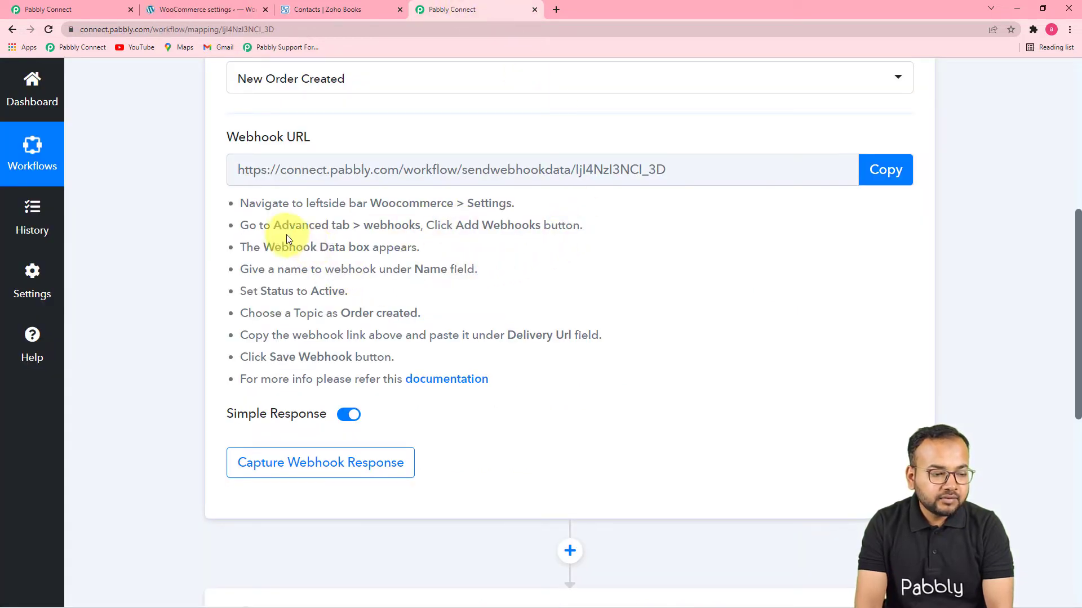
pyautogui.click(214, 8)
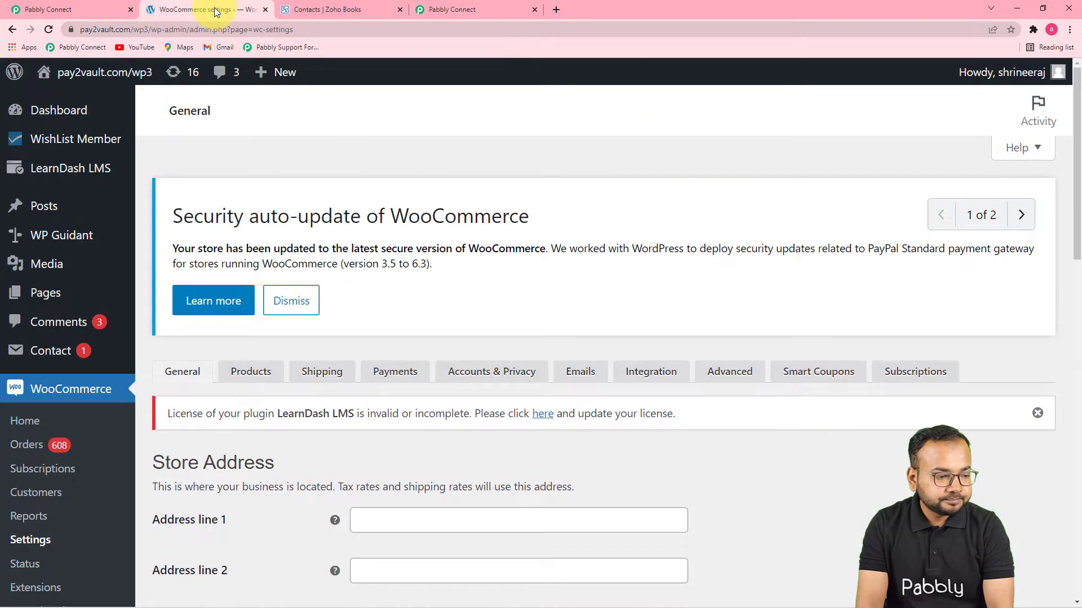
pyautogui.scroll(-3, 656, 369)
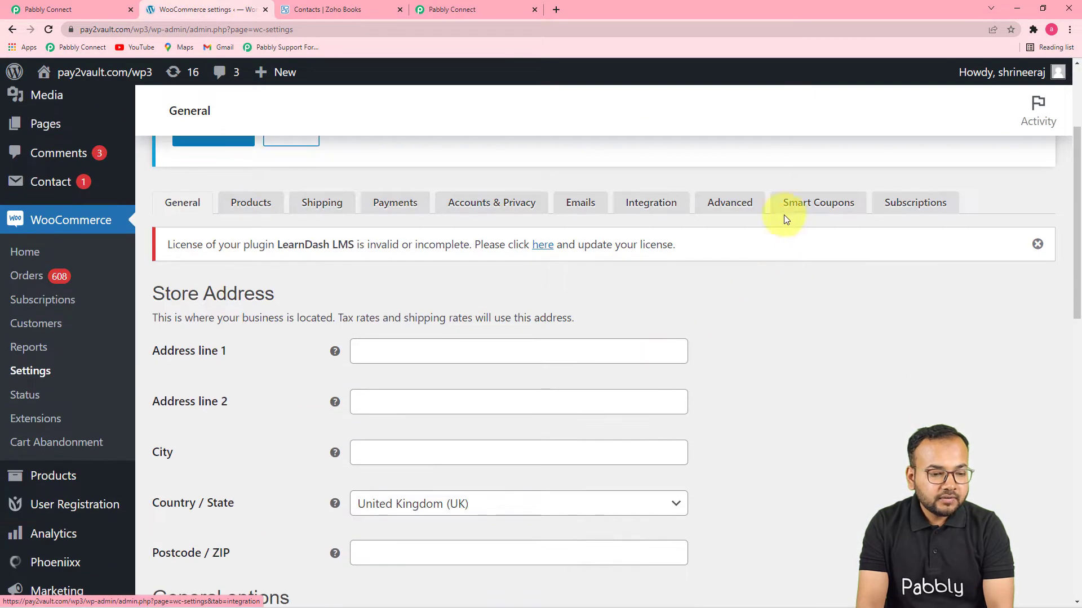
pyautogui.click(724, 210)
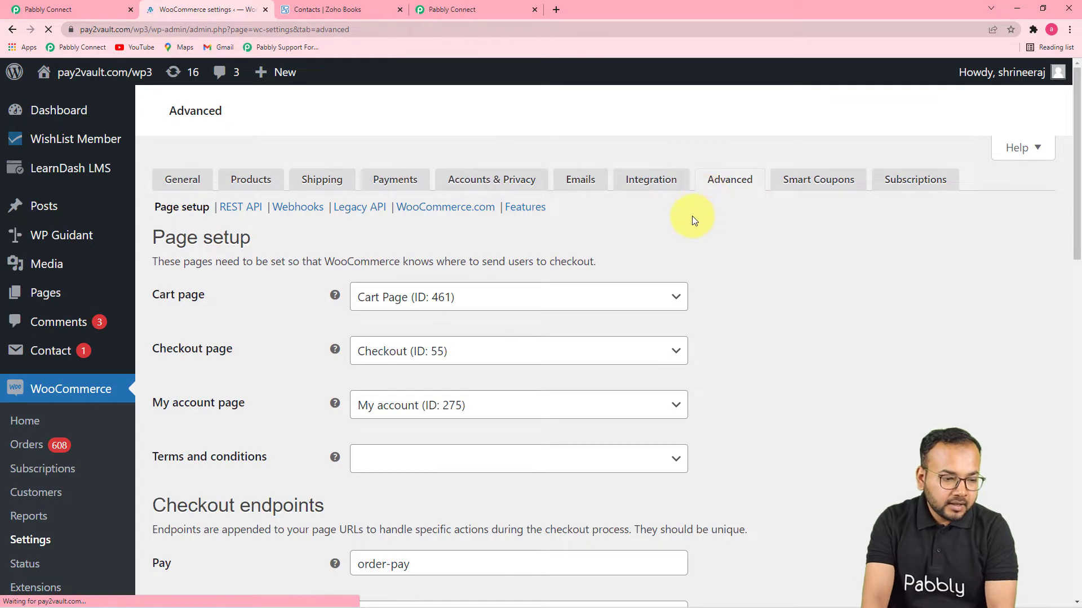
pyautogui.scroll(-5, 415, 398)
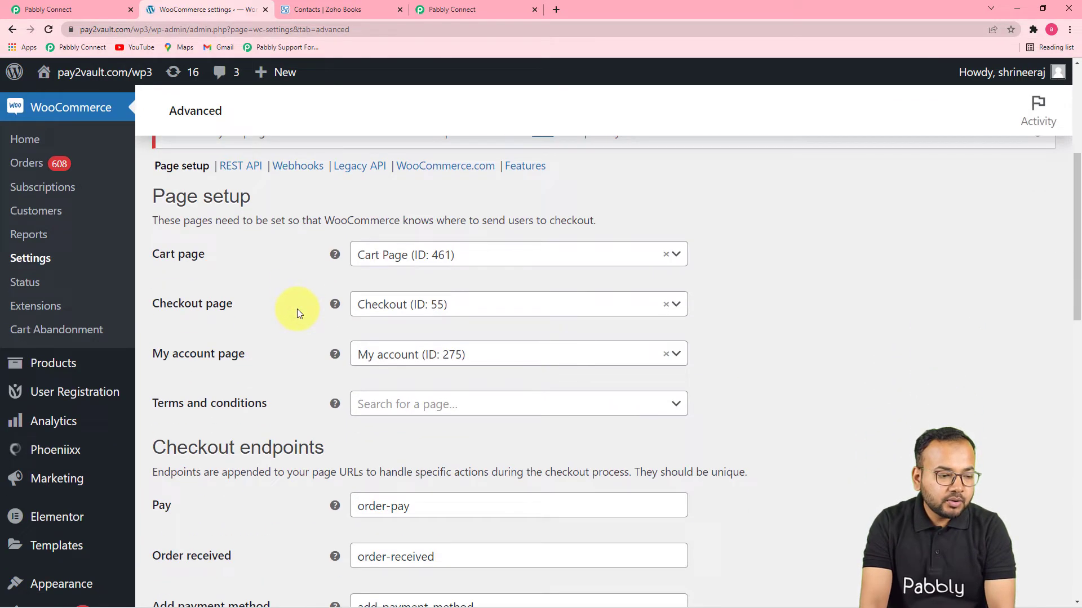
pyautogui.click(297, 169)
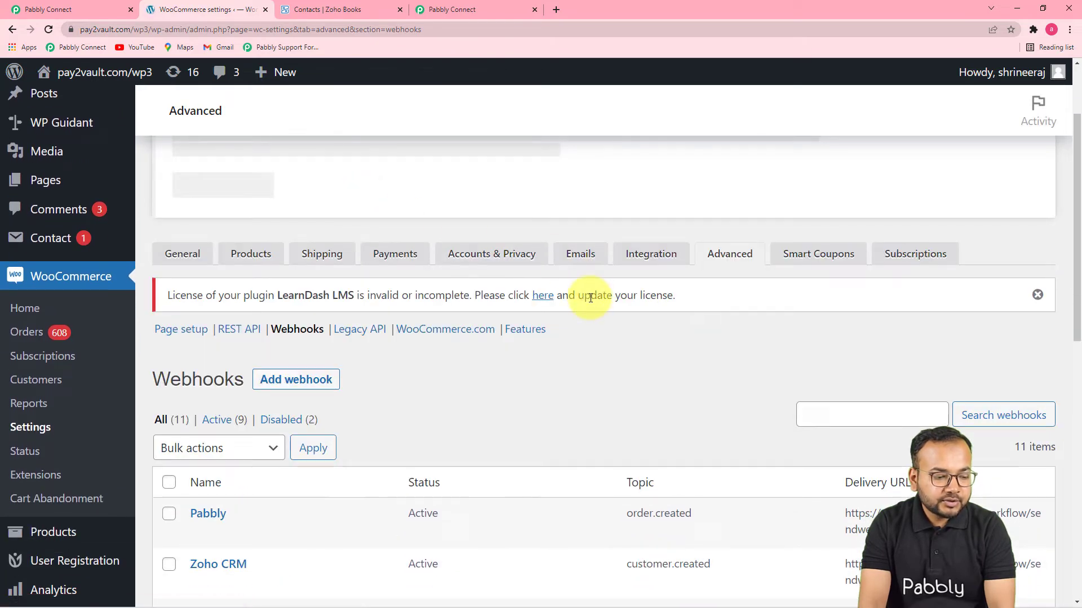
pyautogui.scroll(-3, 587, 295)
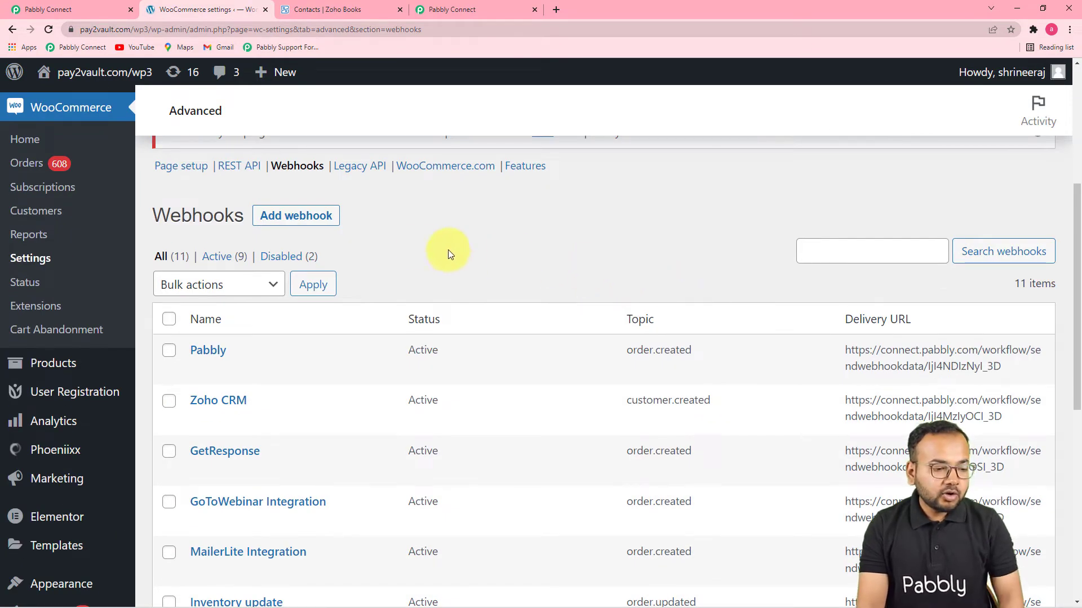
pyautogui.click(282, 215)
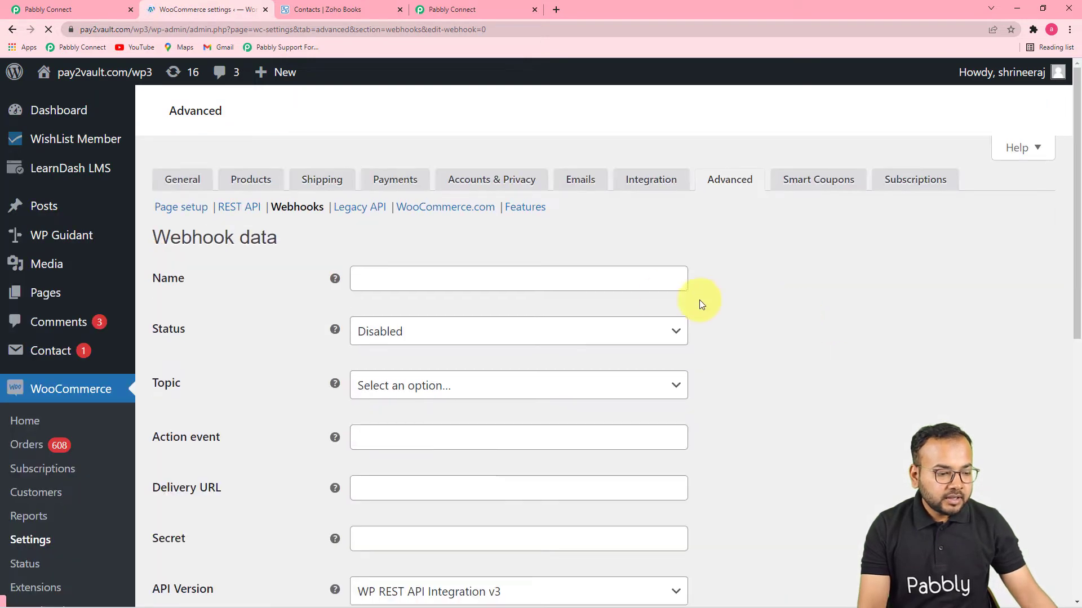
# Name the new webhook "To Zoho" and set its status to Active
pyautogui.scroll(-5, 571, 350)
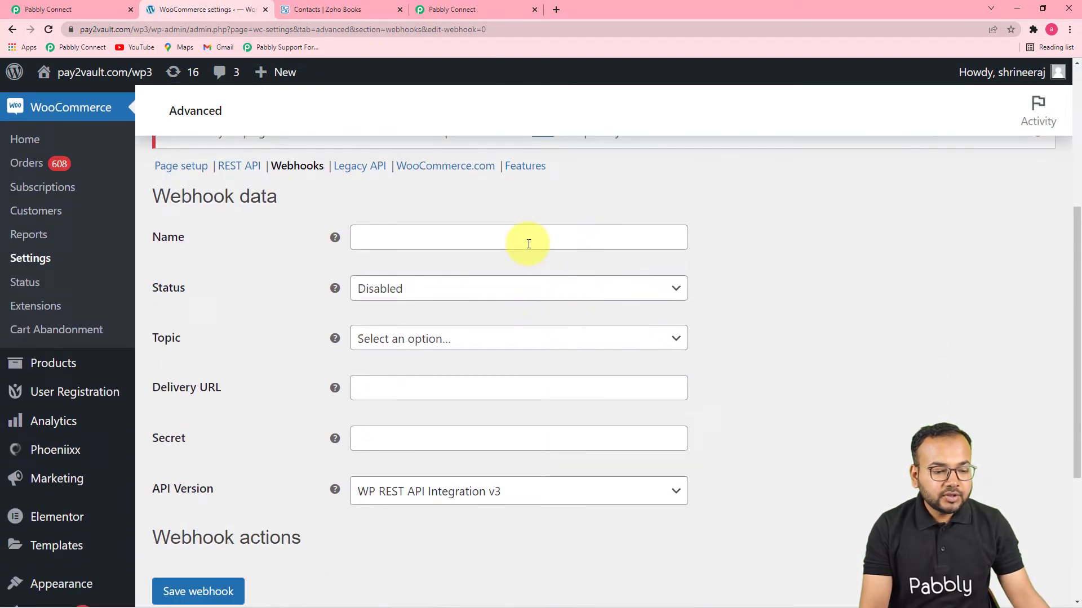
pyautogui.click(528, 239)
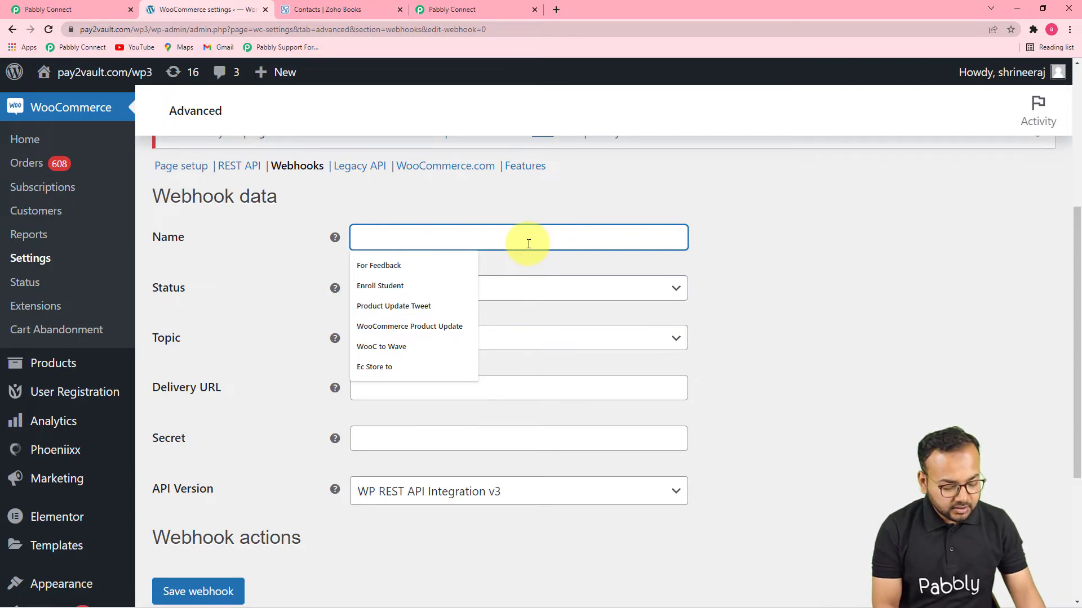
pyautogui.write('To Zoho')
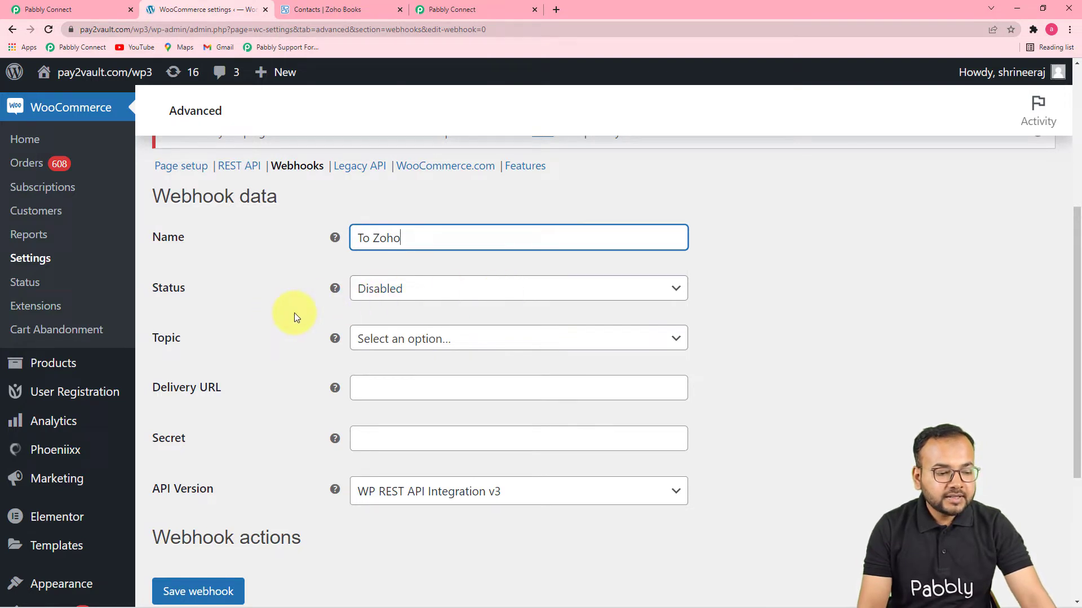
pyautogui.click(427, 299)
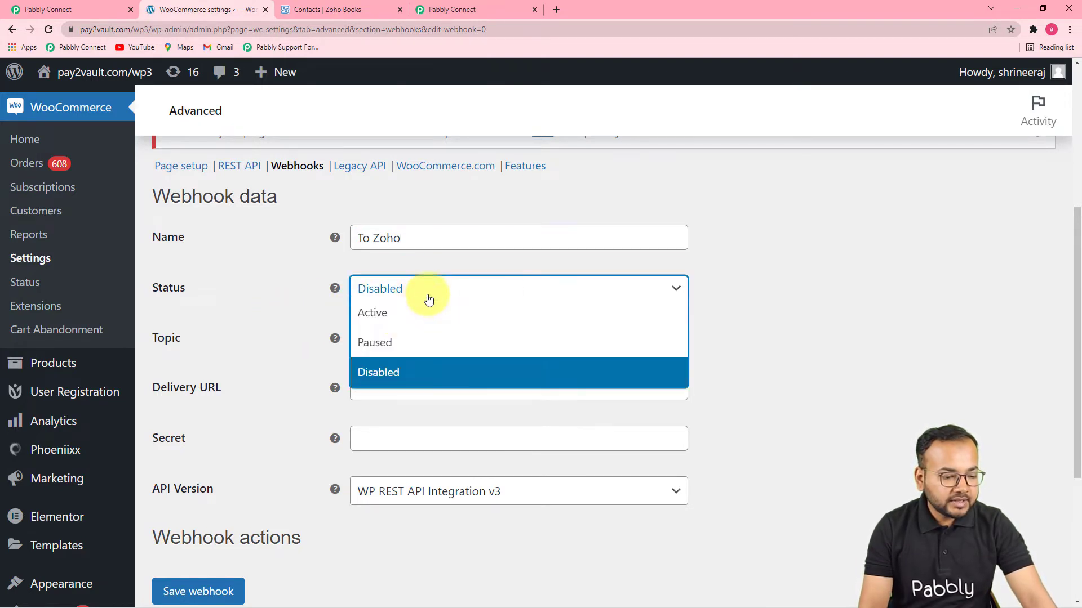
pyautogui.click(393, 324)
# Check the webhook instructions in Pabbly Connect for the required topic and set the WooCommerce webhook's topic to Order created
pyautogui.click(397, 341)
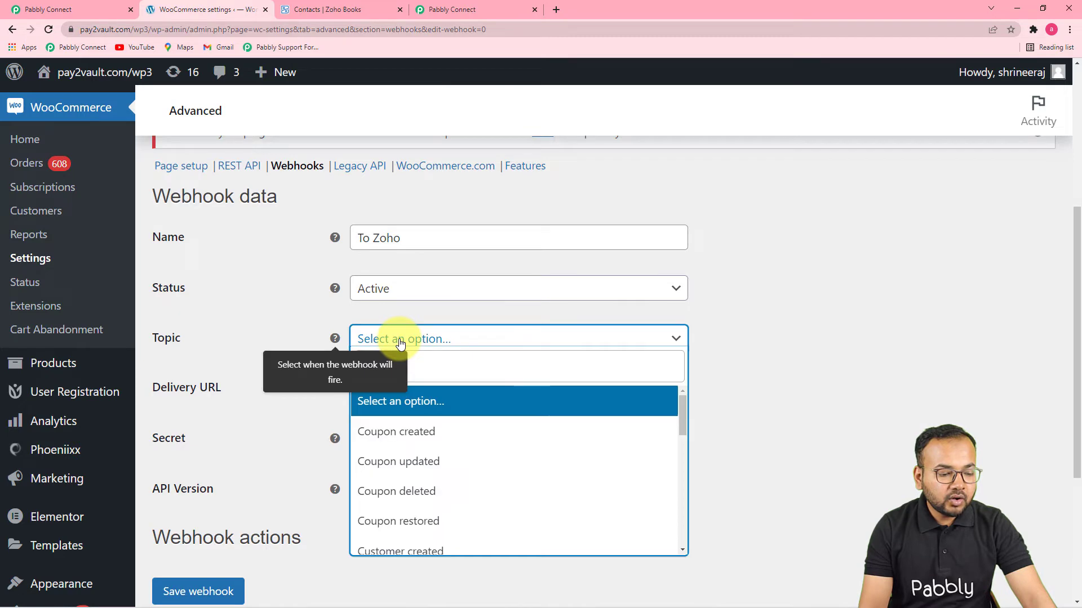
pyautogui.click(457, 10)
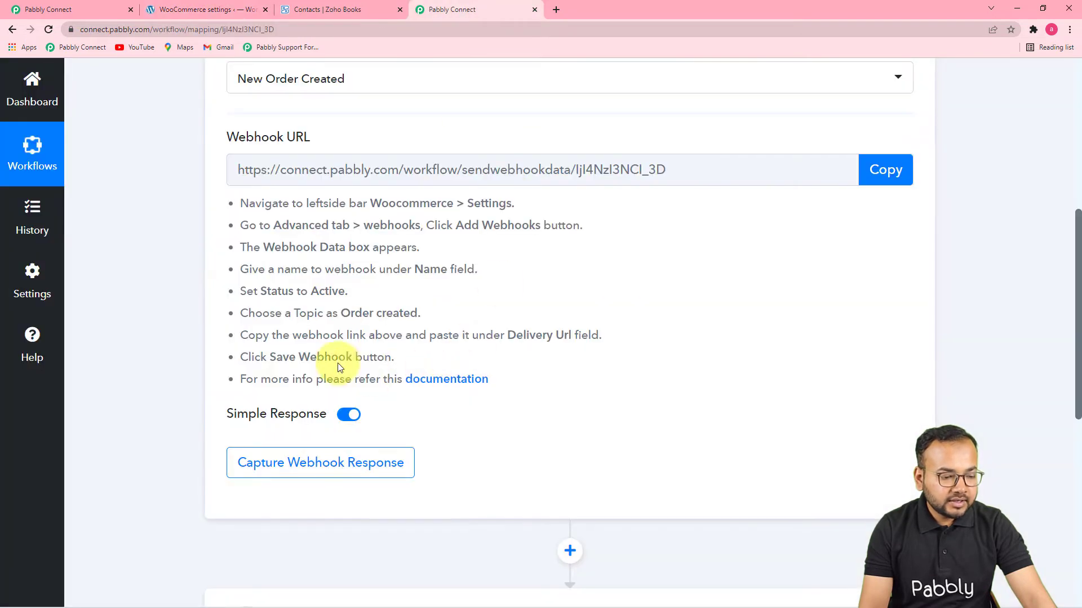
pyautogui.click(251, 11)
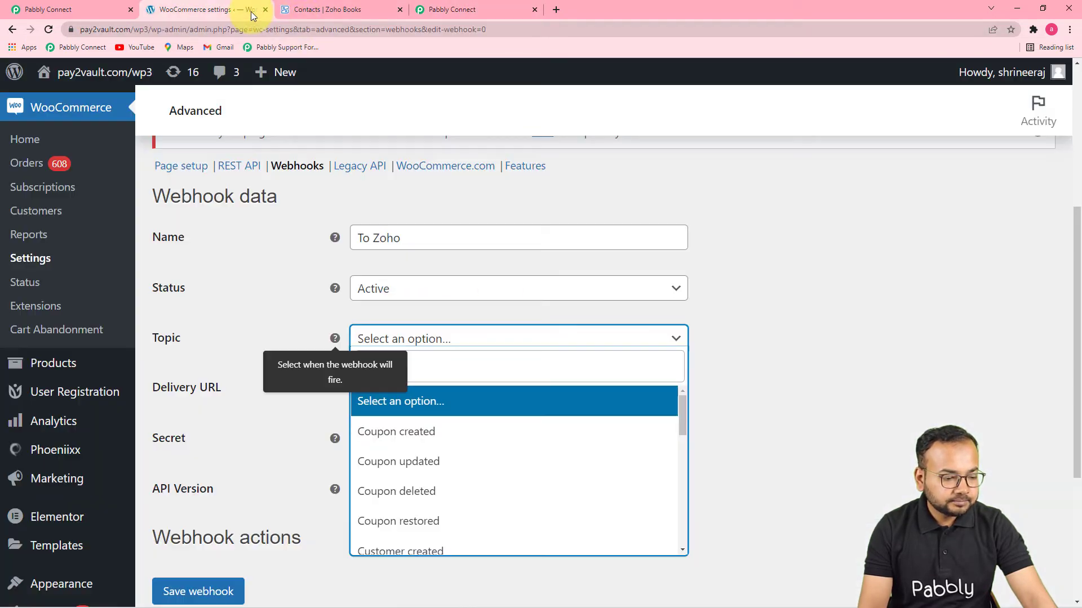
pyautogui.scroll(-4, 425, 470)
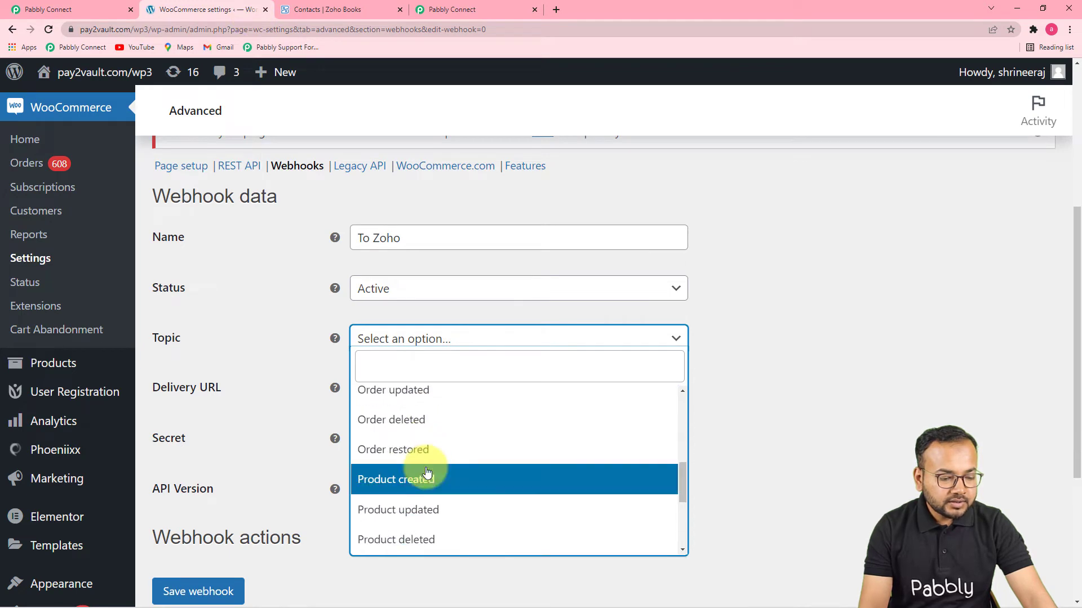
pyautogui.click(388, 419)
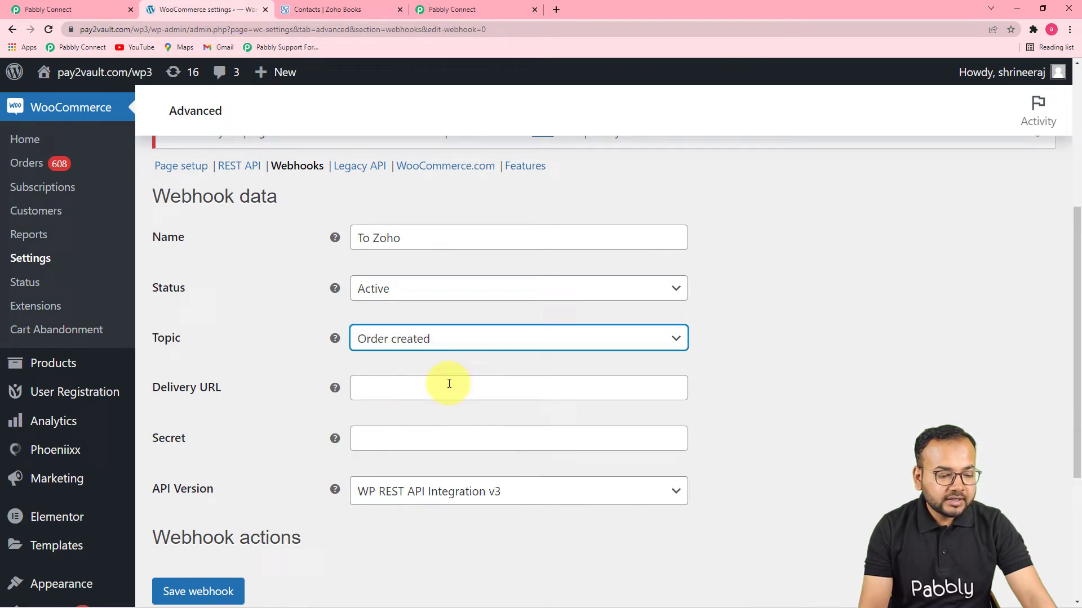
# Copy the webhook URL from Pabbly Connect into the WooCommerce webhook's Delivery URL and save the webhook
pyautogui.click(468, 12)
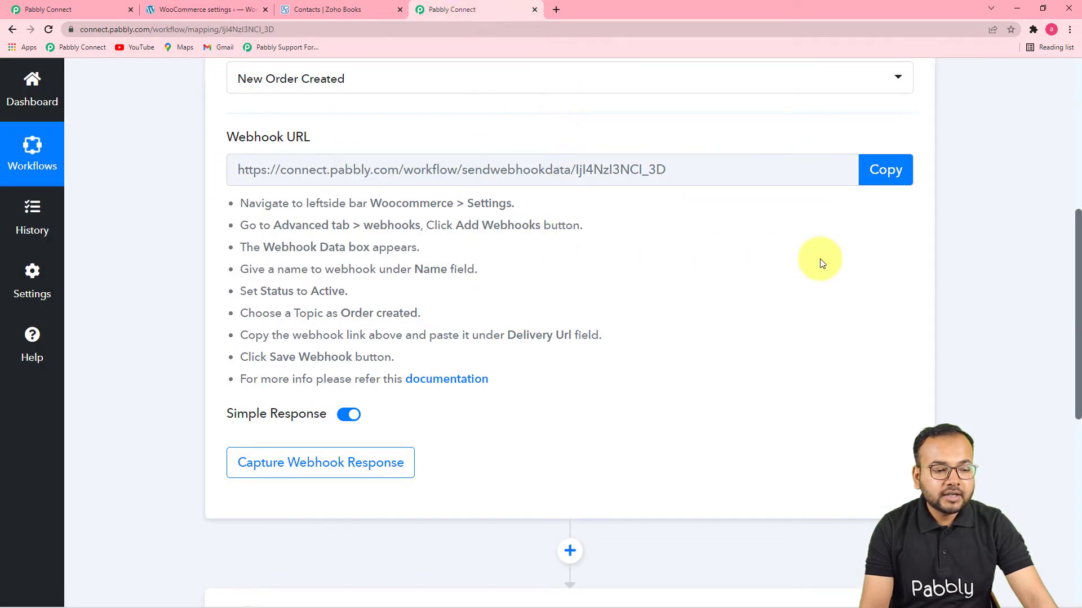
pyautogui.click(883, 175)
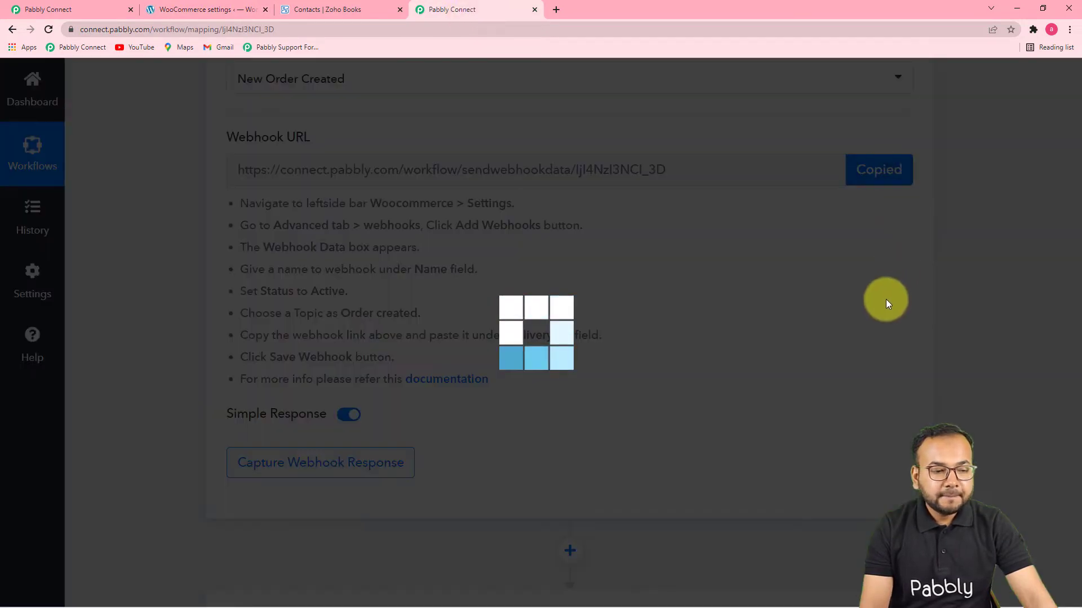
pyautogui.click(243, 11)
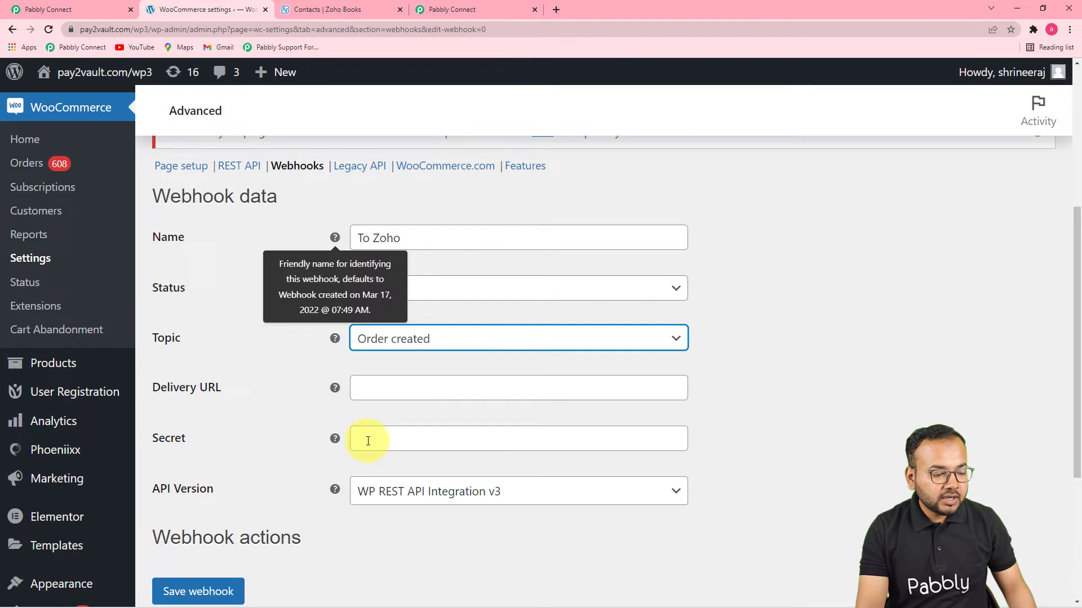
pyautogui.click(377, 389)
pyautogui.rightClick(377, 389)
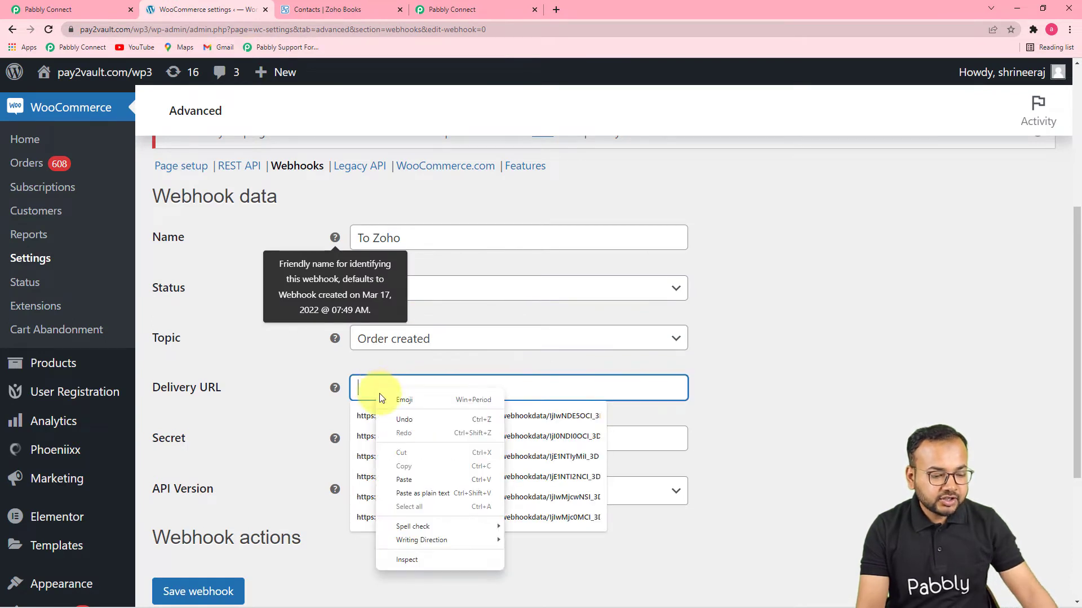
pyautogui.click(396, 479)
pyautogui.press('Tab')
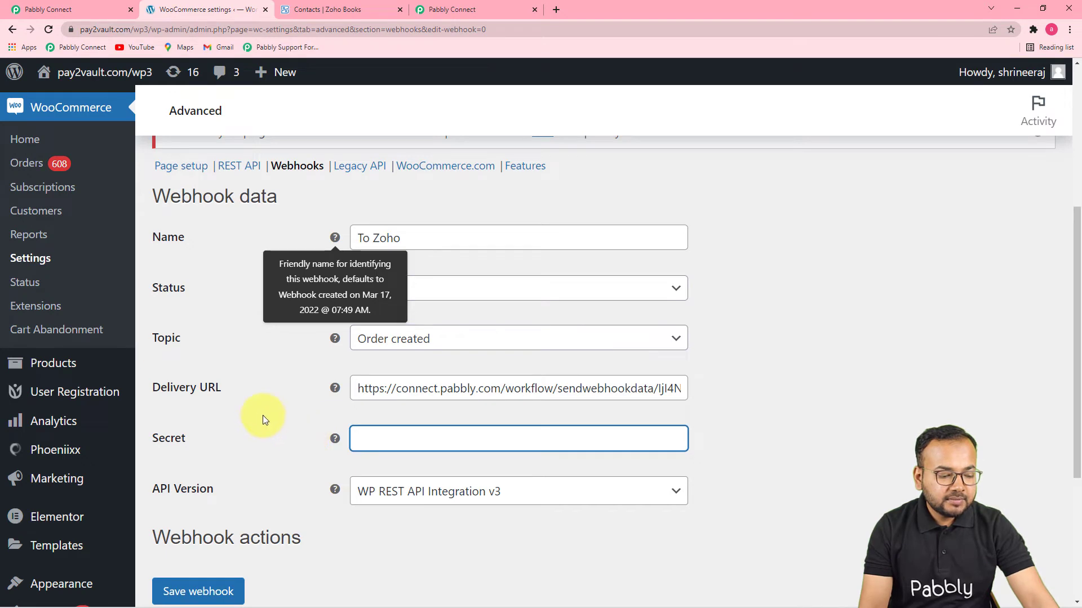
pyautogui.scroll(-2, 270, 451)
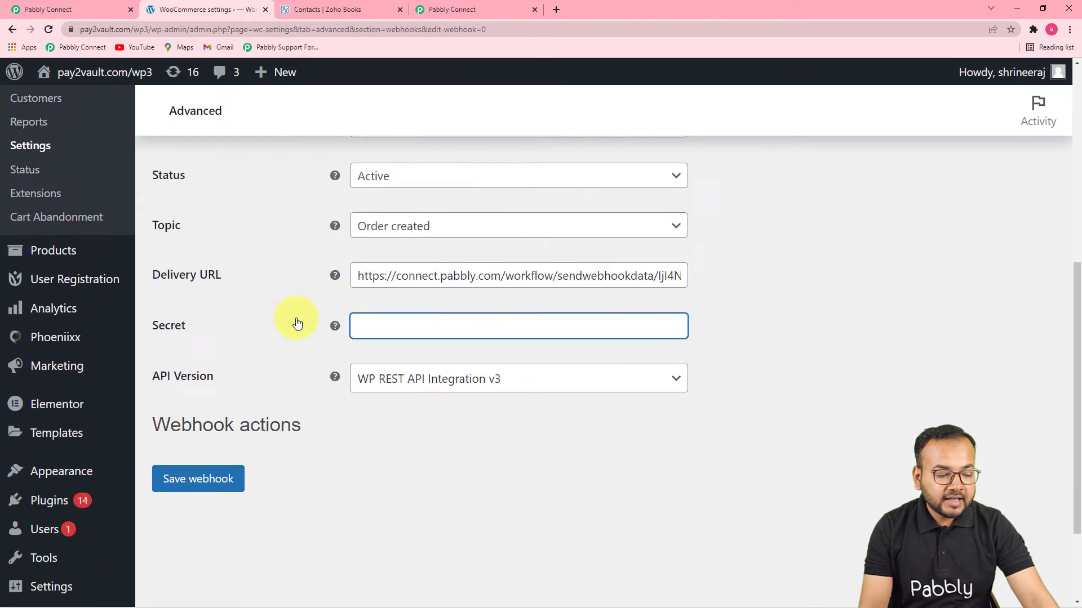
pyautogui.click(221, 479)
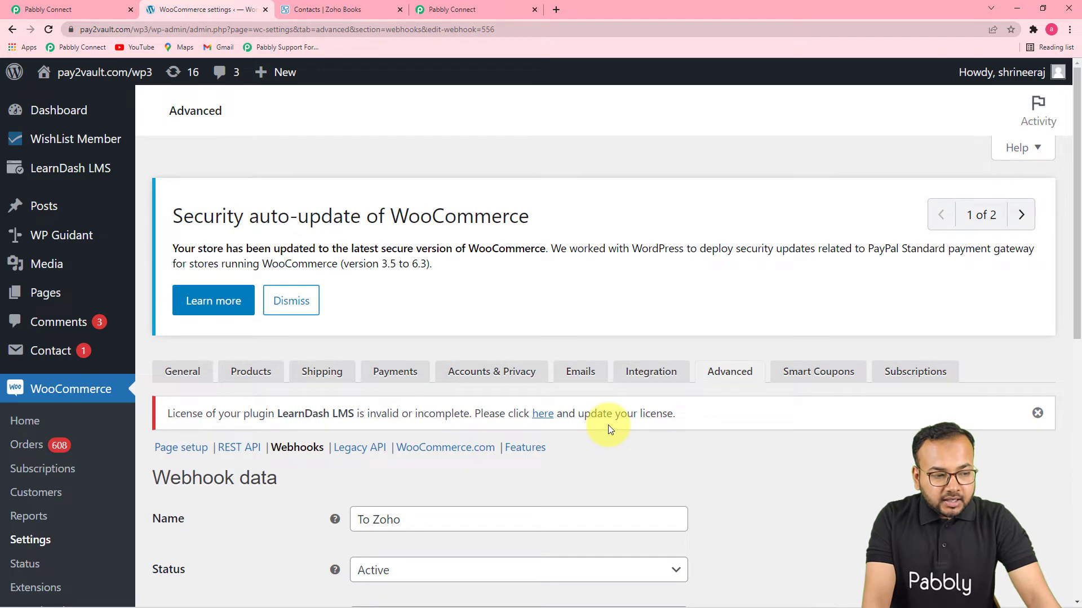
# Switch to Pabbly Connect and start recapturing the webhook response for the WooCommerce trigger, confirming the recapture
pyautogui.click(485, 7)
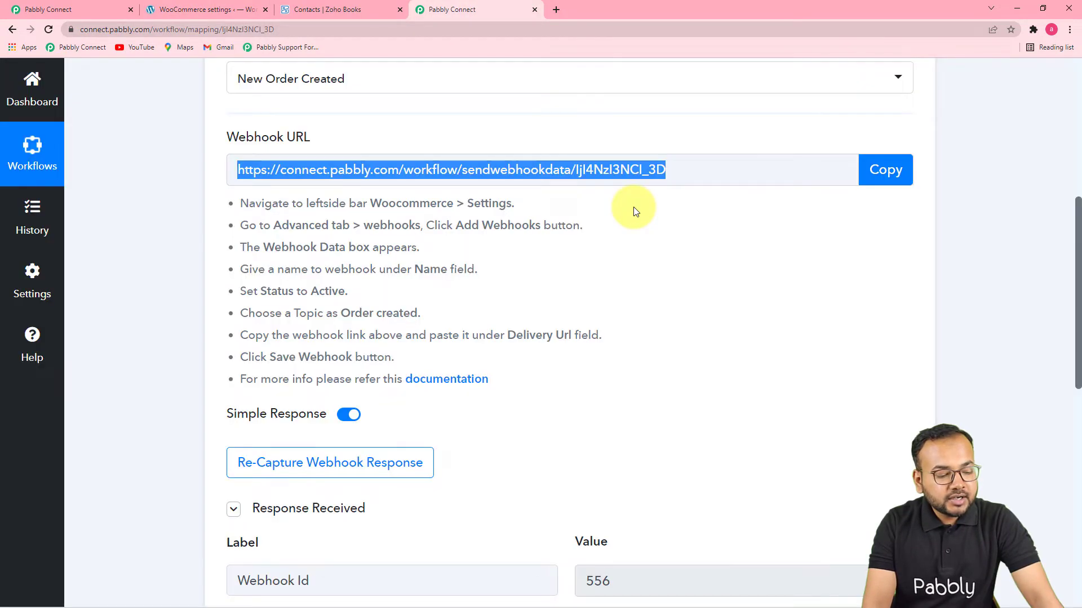
pyautogui.scroll(-1, 635, 212)
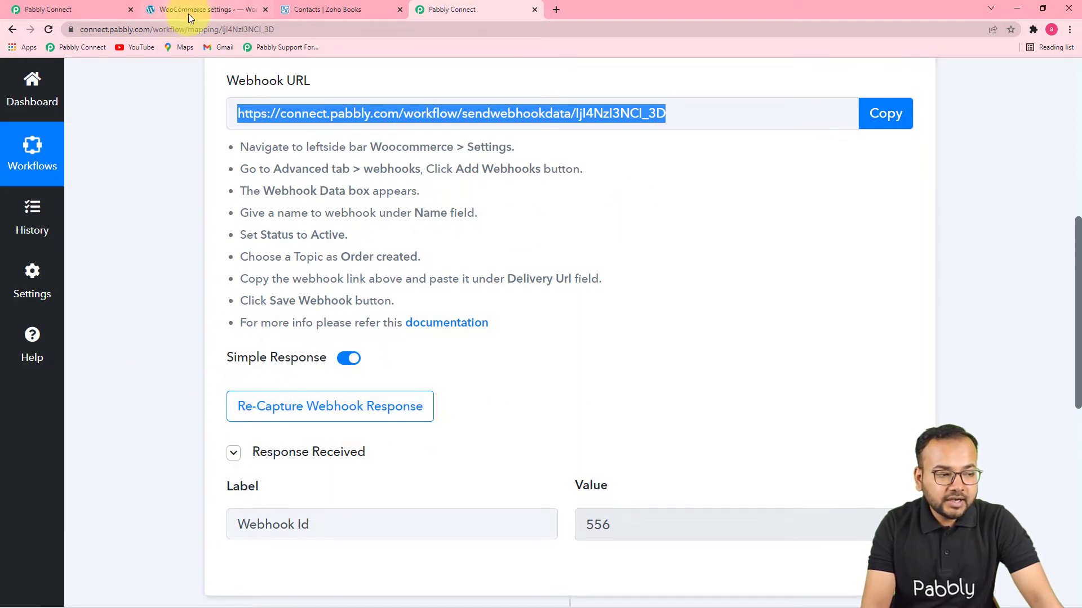
pyautogui.scroll(-2, 285, 379)
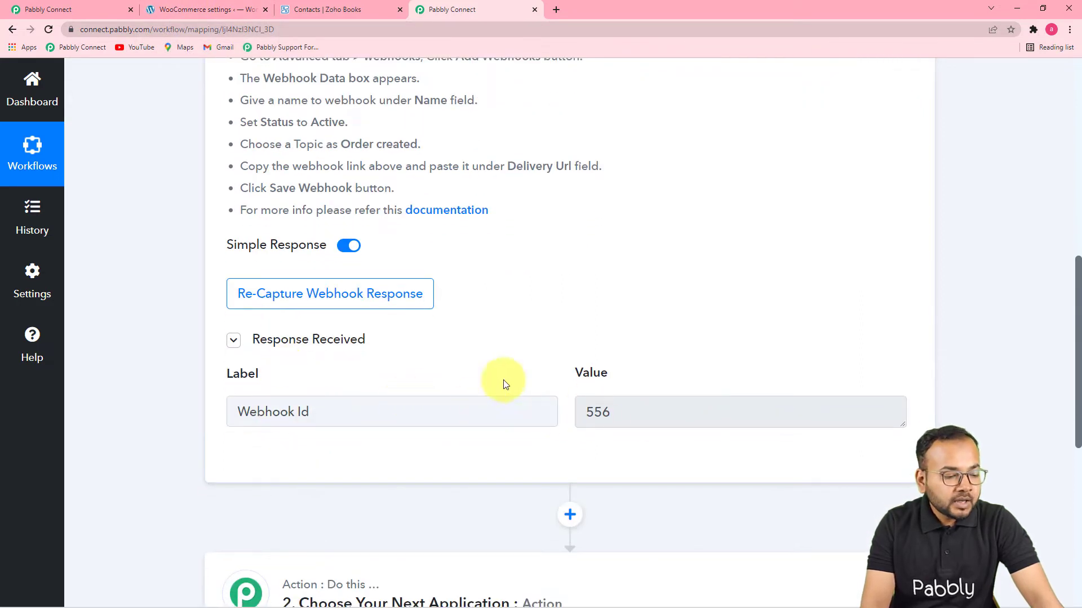
pyautogui.click(280, 299)
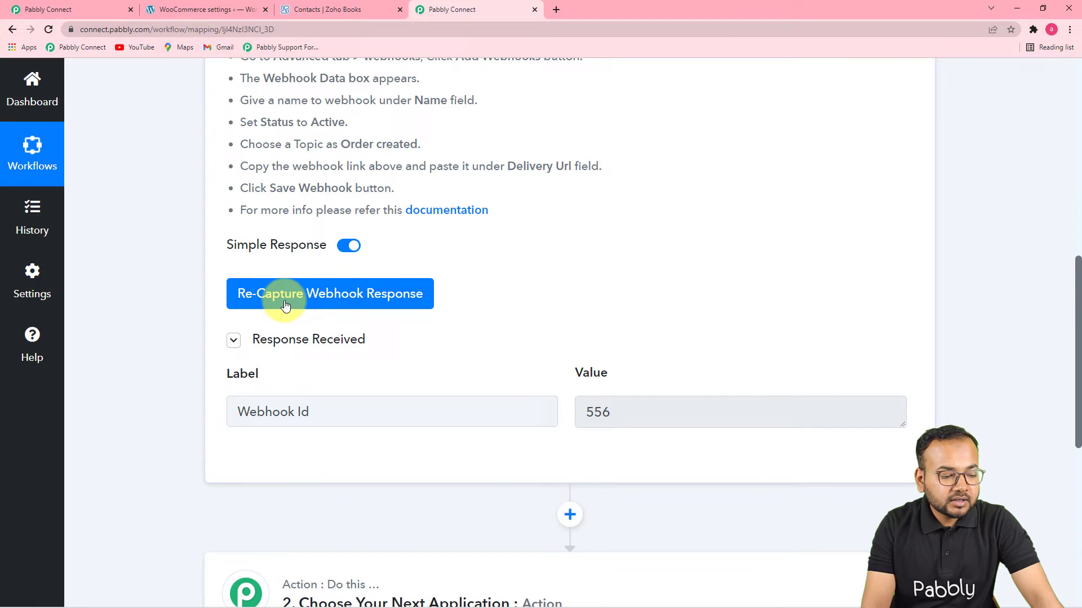
pyautogui.click(366, 296)
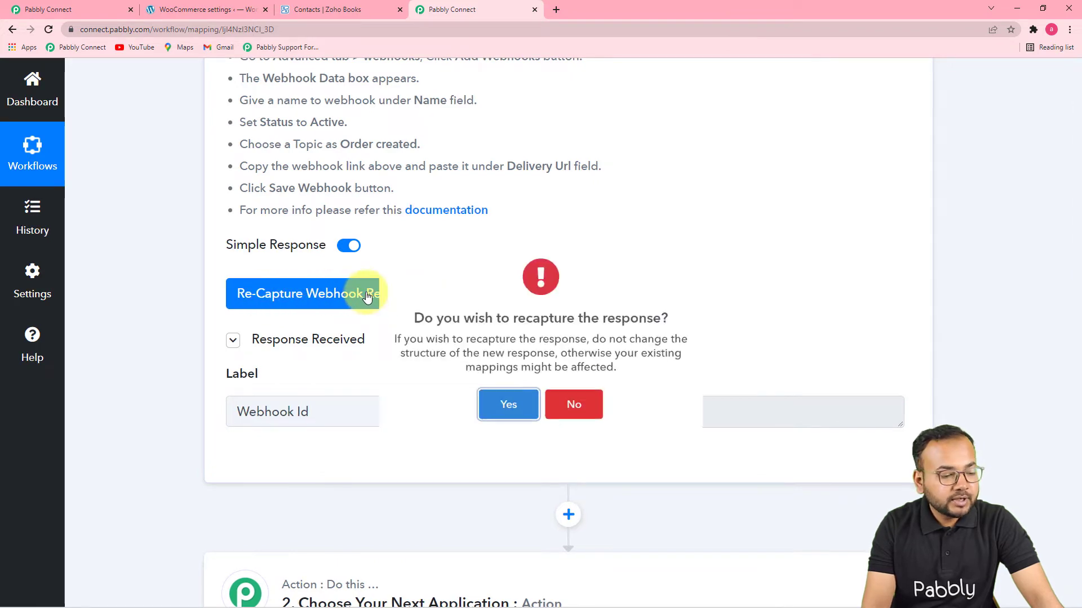
pyautogui.click(494, 427)
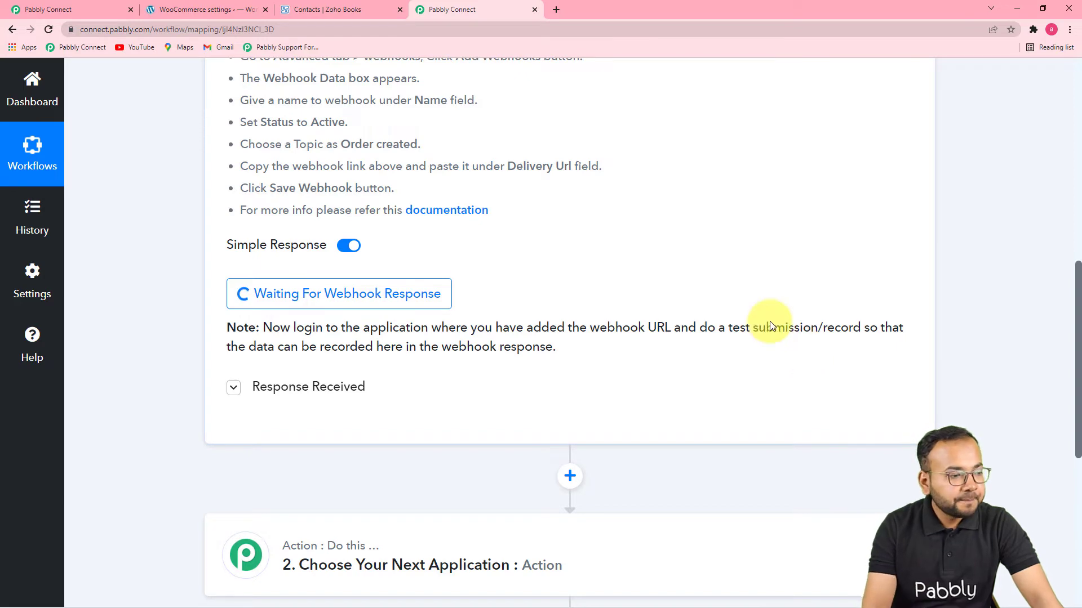
# Switch to the WordPress site, visit the store's shop page and add the Blue Snowball USB Microphone to the cart
pyautogui.click(207, 13)
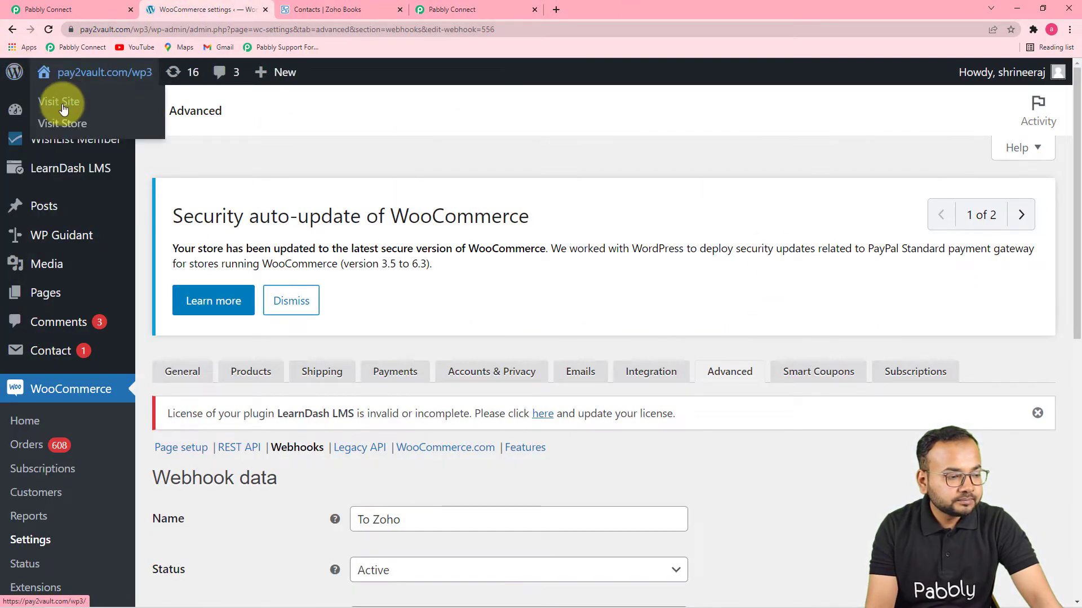
pyautogui.click(59, 101)
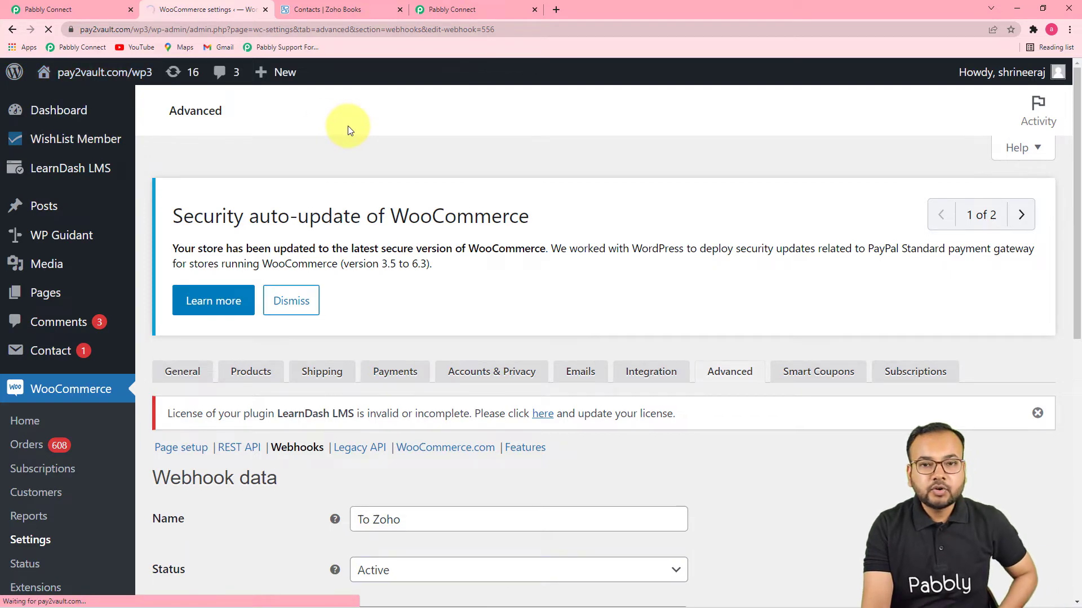
pyautogui.scroll(-5, 348, 130)
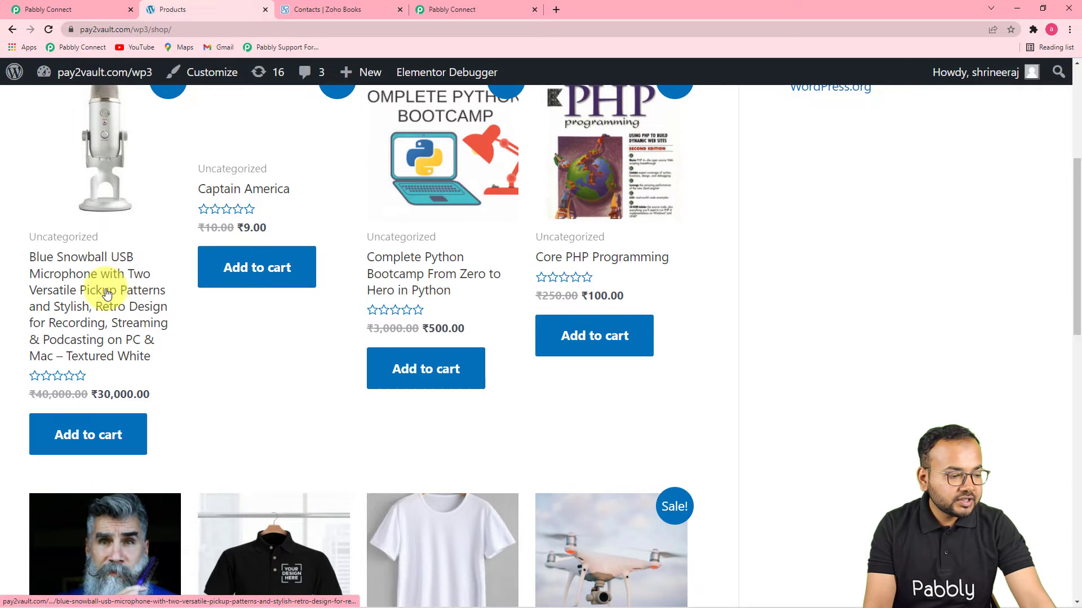
pyautogui.scroll(-1, 99, 389)
pyautogui.scroll(-1, 100, 388)
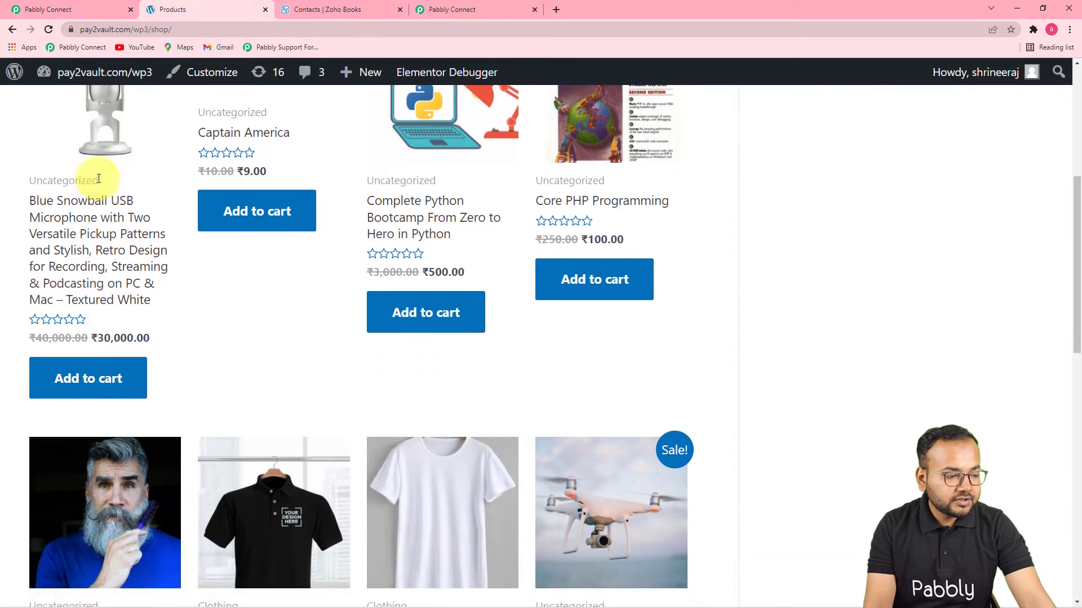
pyautogui.click(97, 387)
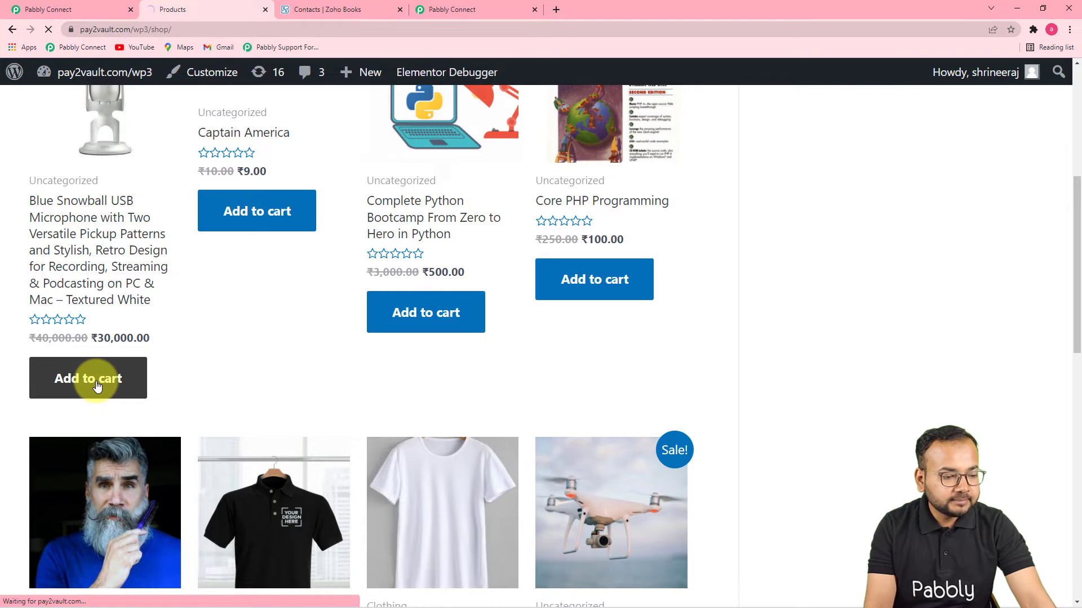
# Proceed to checkout with the microphone in the cart
pyautogui.scroll(-4, 512, 360)
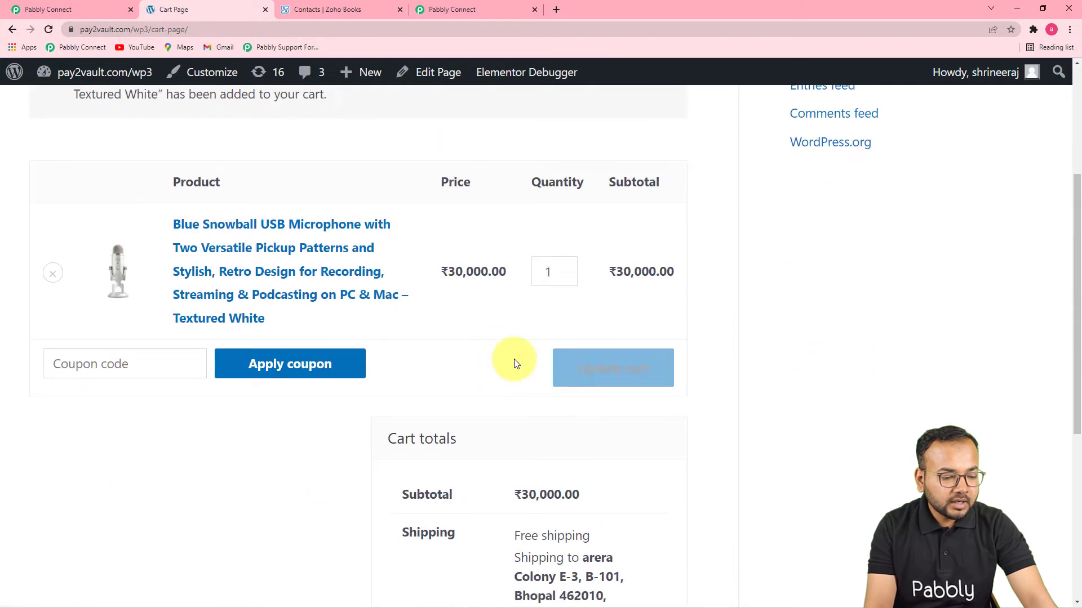
pyautogui.scroll(-6, 514, 363)
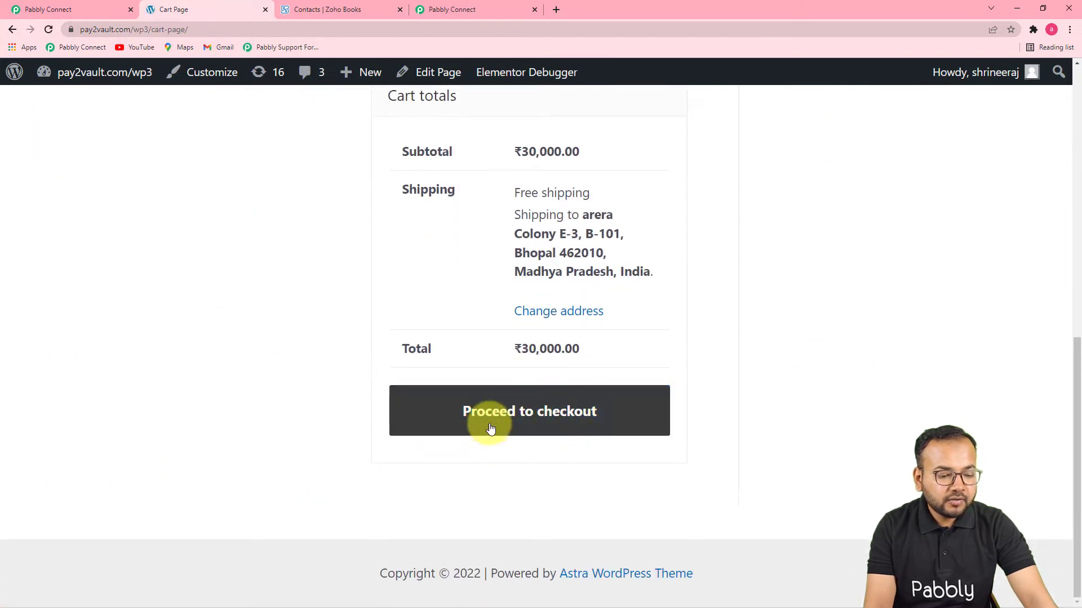
pyautogui.click(473, 422)
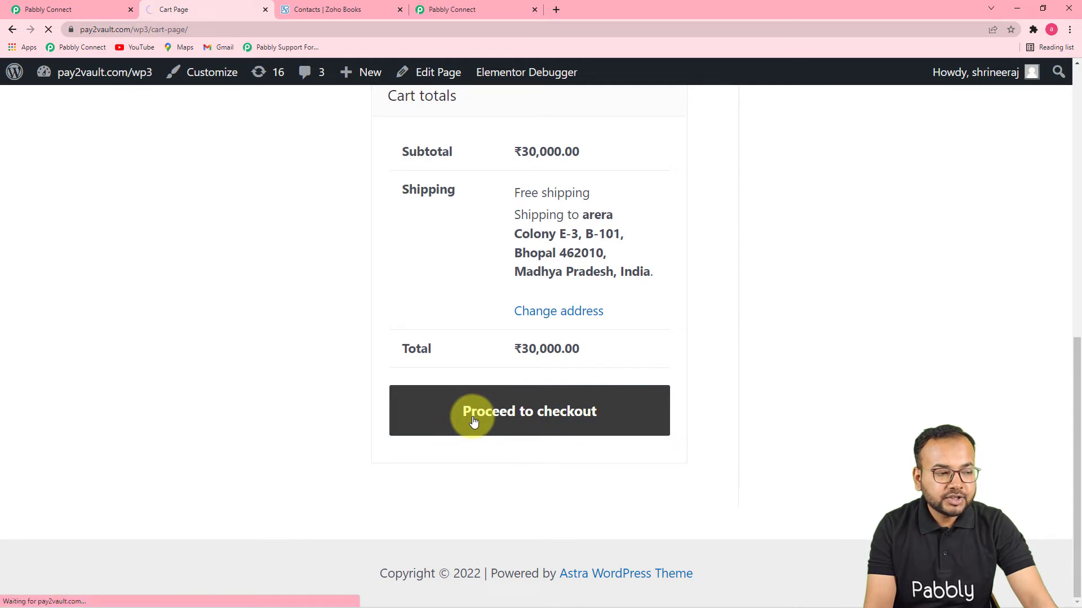
# Replace the customer's first name in the billing details, place the order with cash on delivery, and check the order confirmation
pyautogui.scroll(-2, 473, 421)
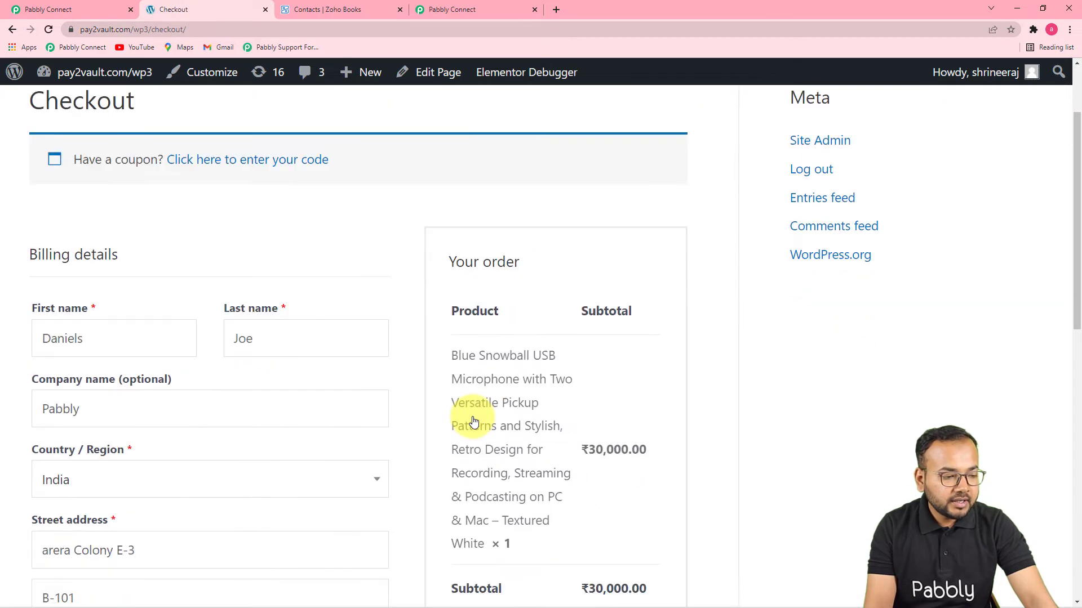
pyautogui.scroll(-3, 369, 338)
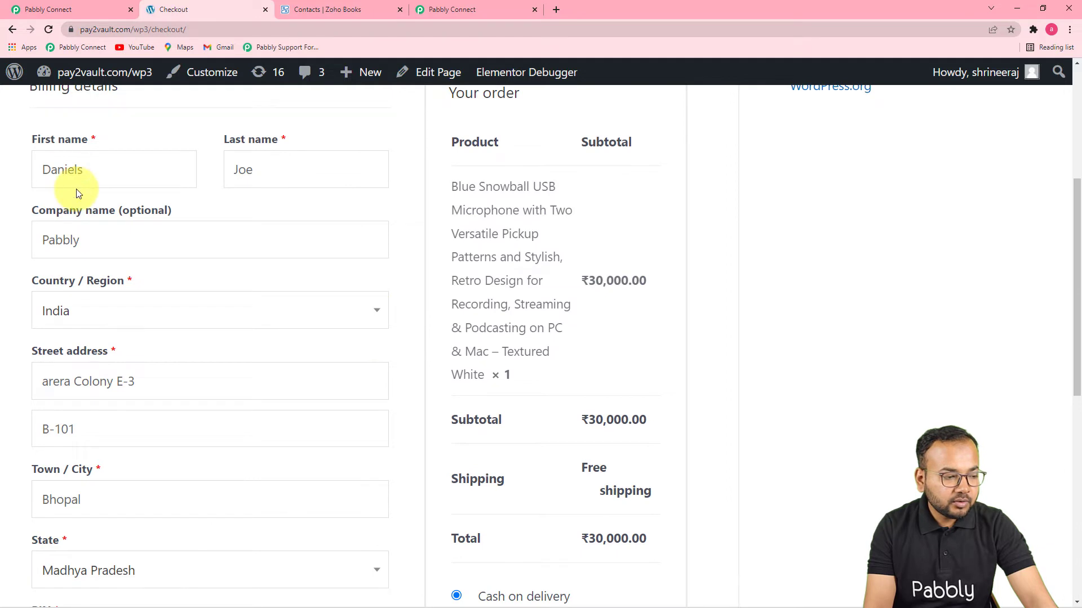
pyautogui.click(90, 169)
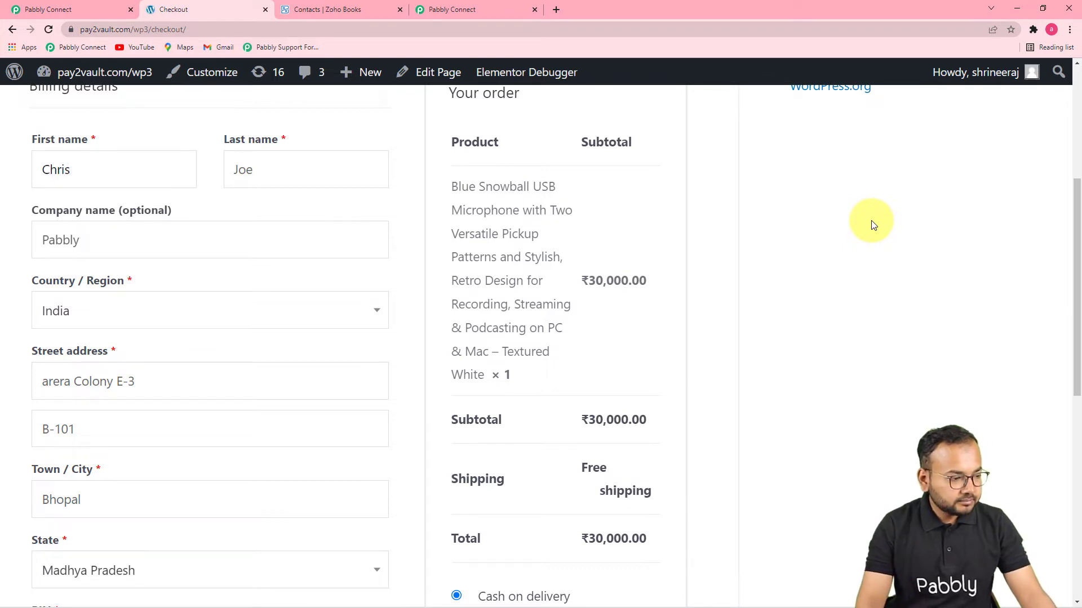
pyautogui.scroll(-1, 472, 224)
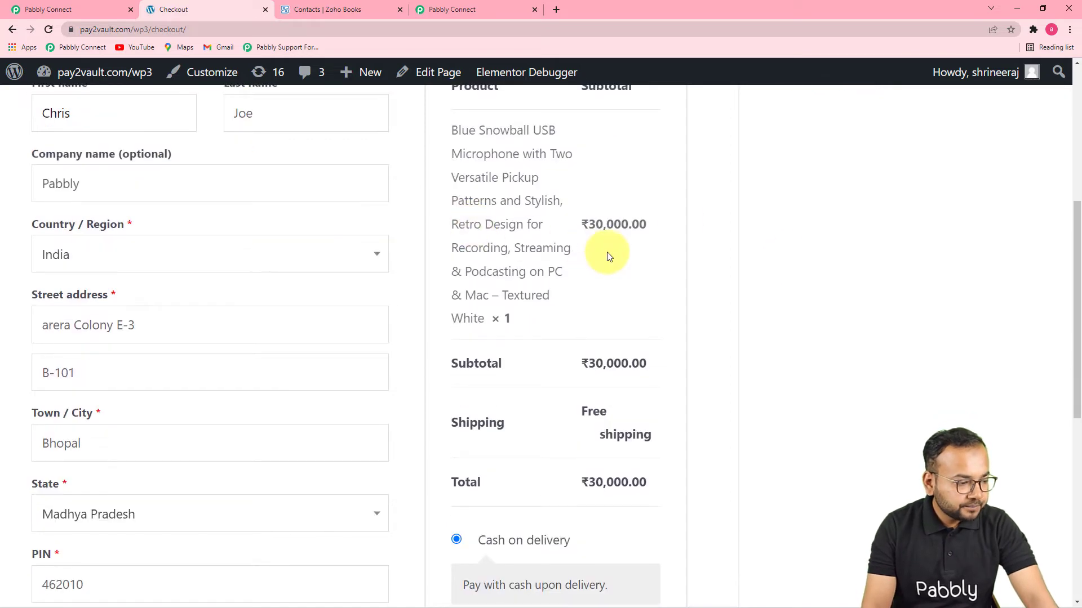
pyautogui.scroll(-7, 609, 256)
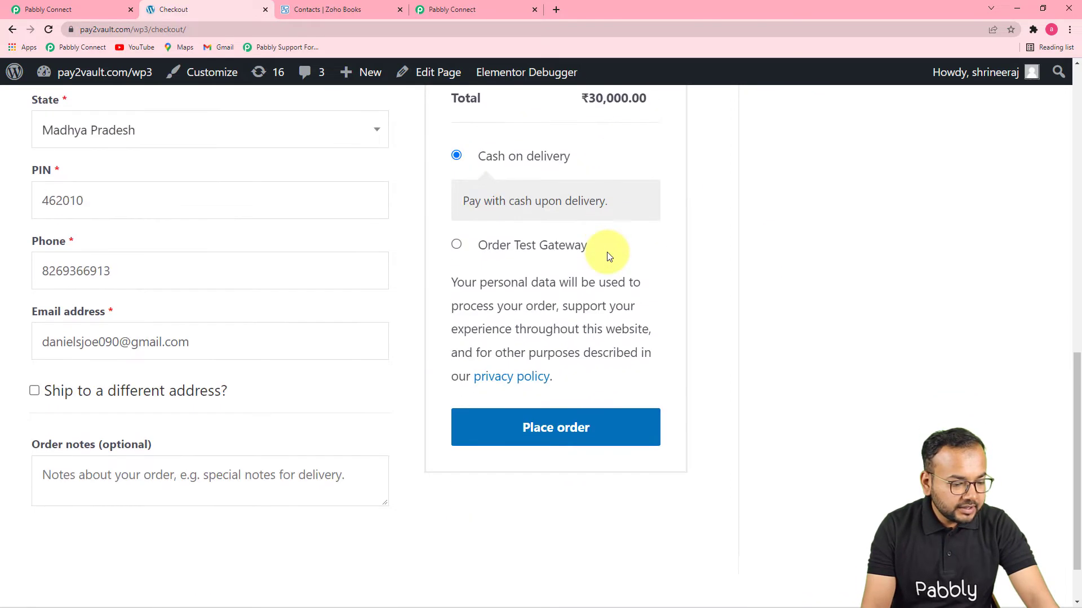
pyautogui.scroll(-1, 607, 259)
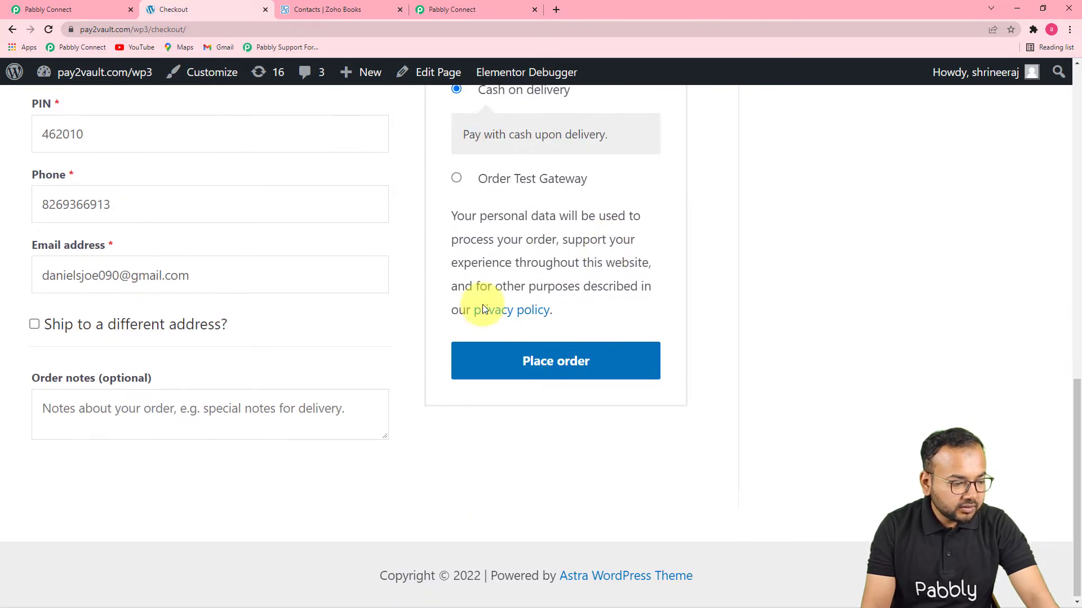
pyautogui.click(530, 375)
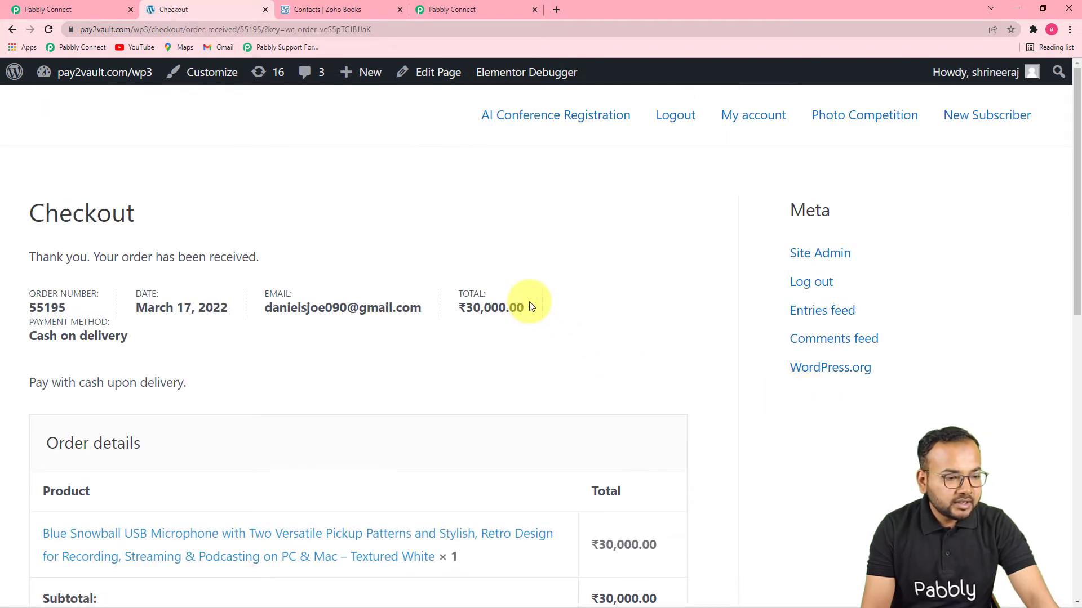
pyautogui.scroll(-7, 478, 224)
pyautogui.scroll(-3, 477, 222)
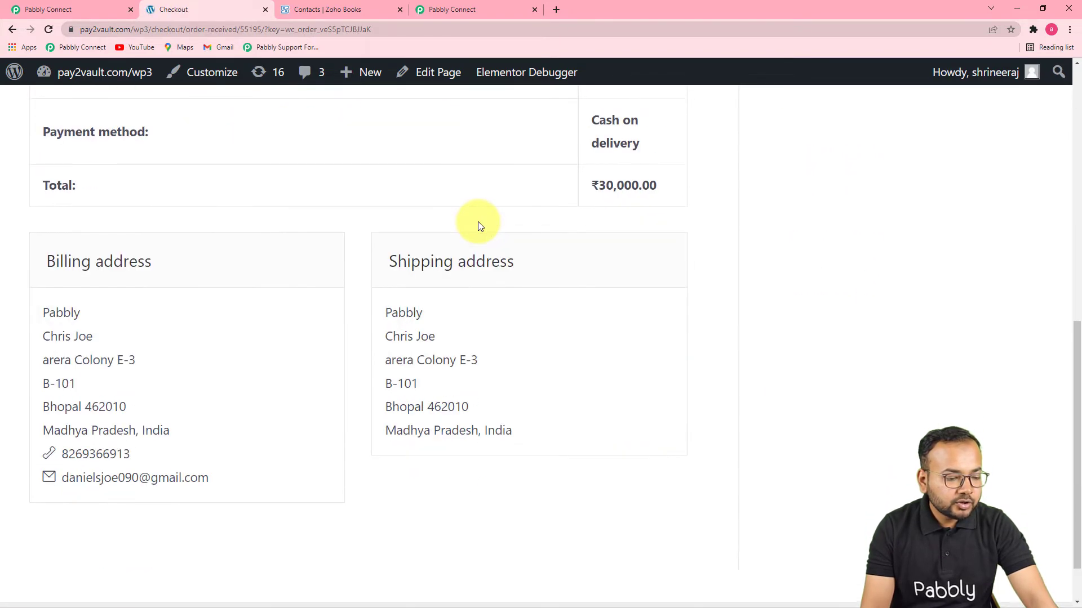
pyautogui.scroll(10, 498, 356)
pyautogui.scroll(1, 499, 357)
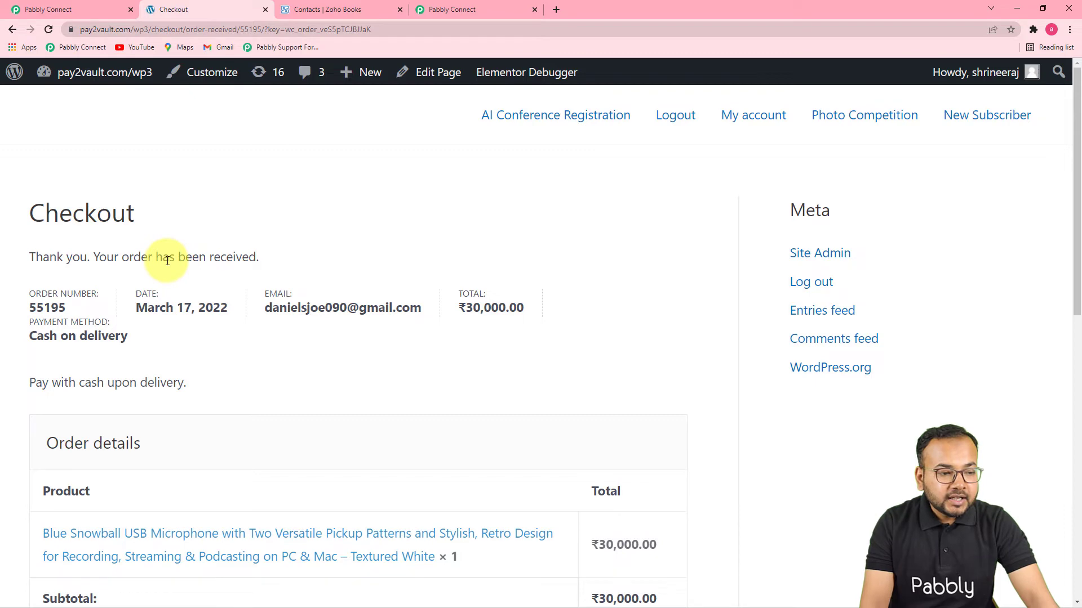
# Switch to Pabbly Connect and examine the captured order and billing fields in the webhook response, glancing at the Zoho Books customer list
pyautogui.click(427, 8)
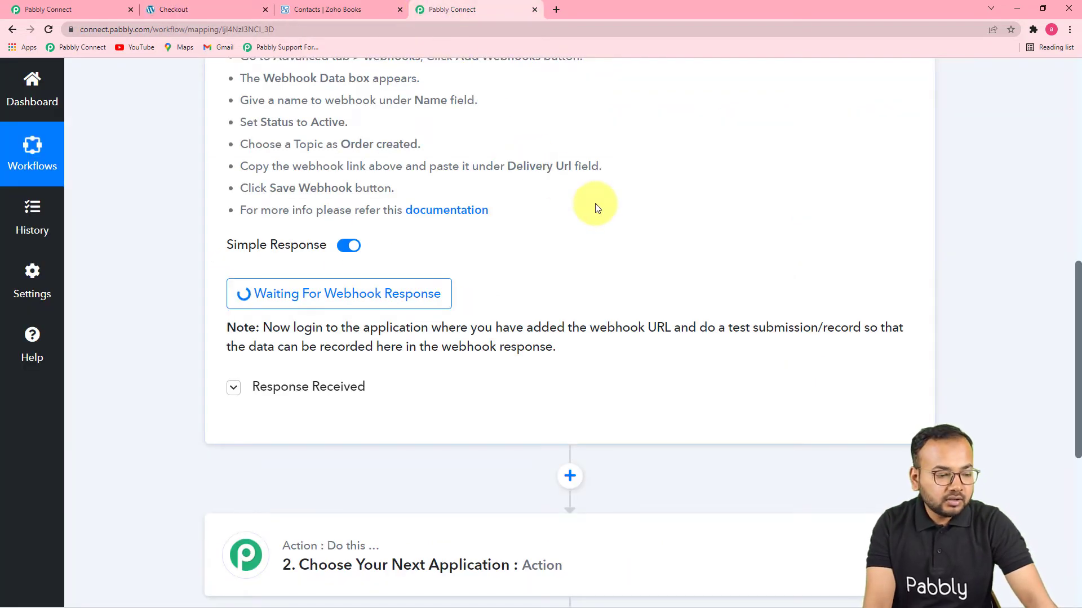
pyautogui.scroll(-1, 898, 333)
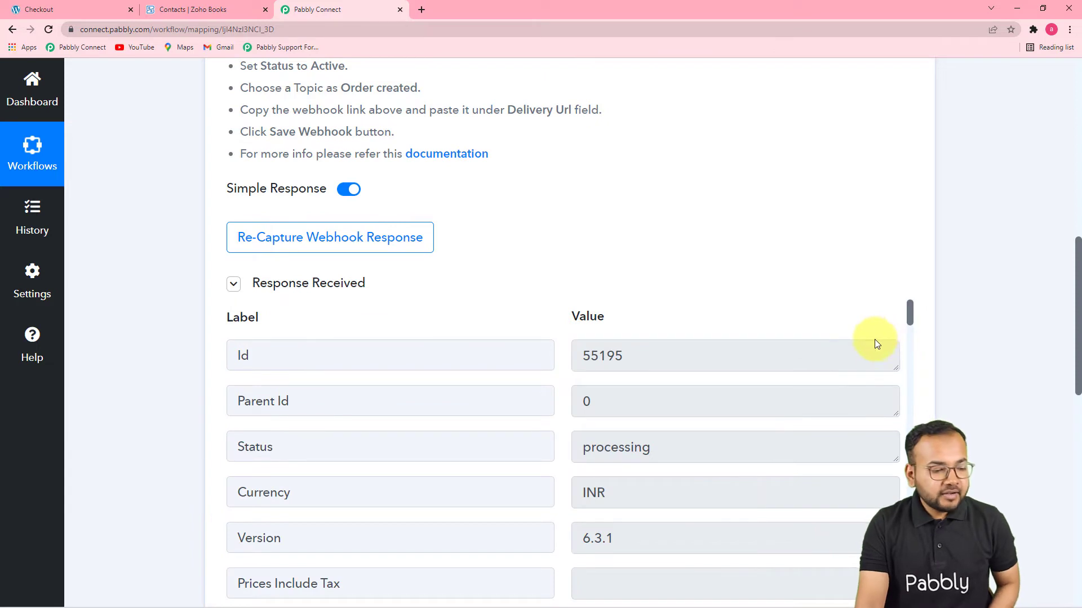
pyautogui.scroll(-5, 806, 381)
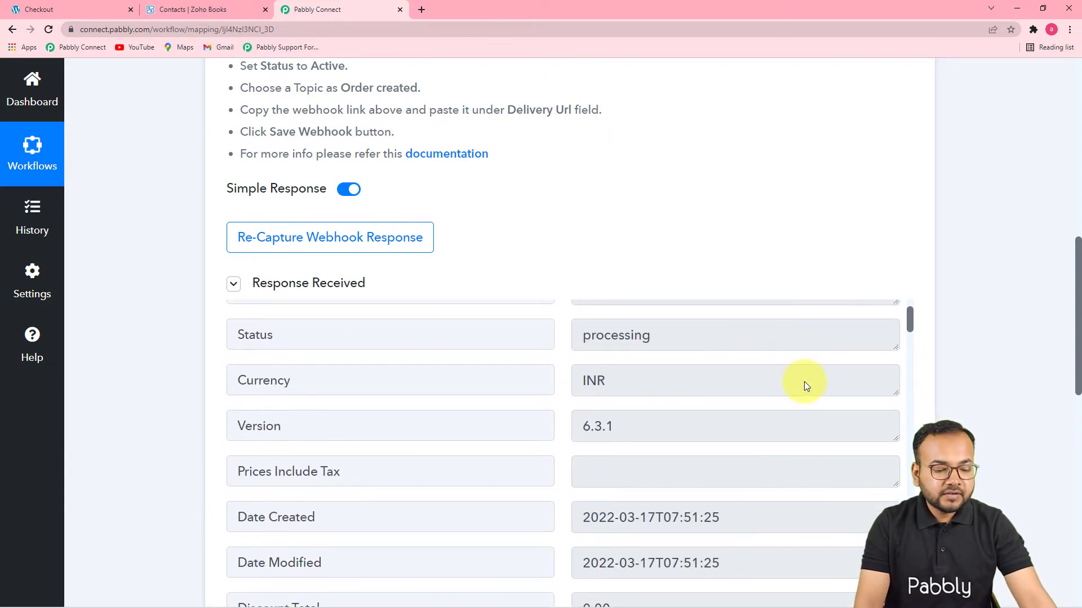
pyautogui.scroll(-1, 996, 358)
pyautogui.scroll(-5, 996, 359)
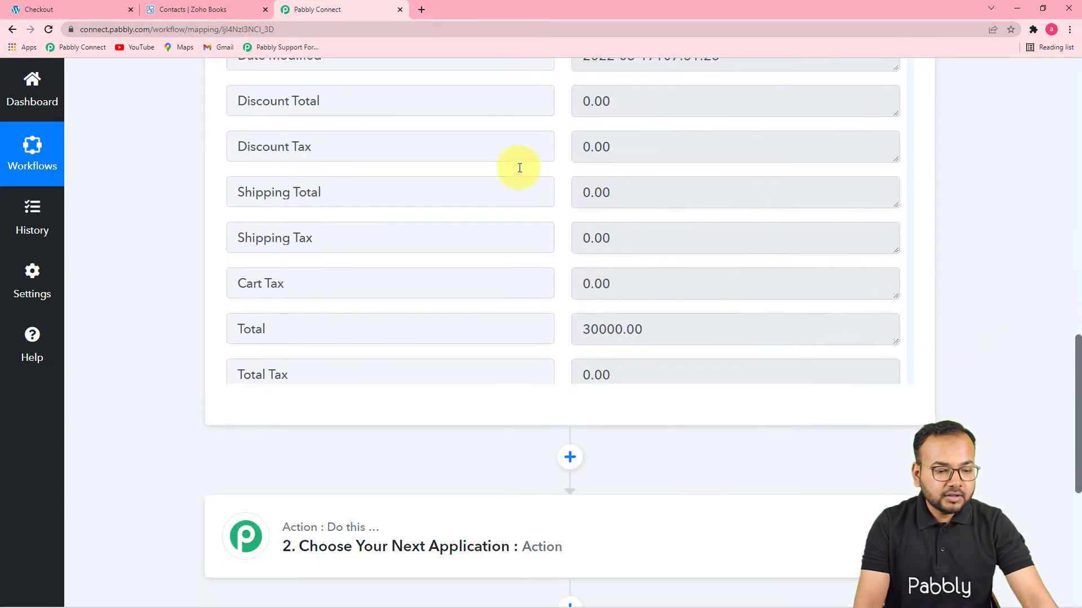
pyautogui.scroll(-3, 522, 193)
pyautogui.scroll(-3, 506, 192)
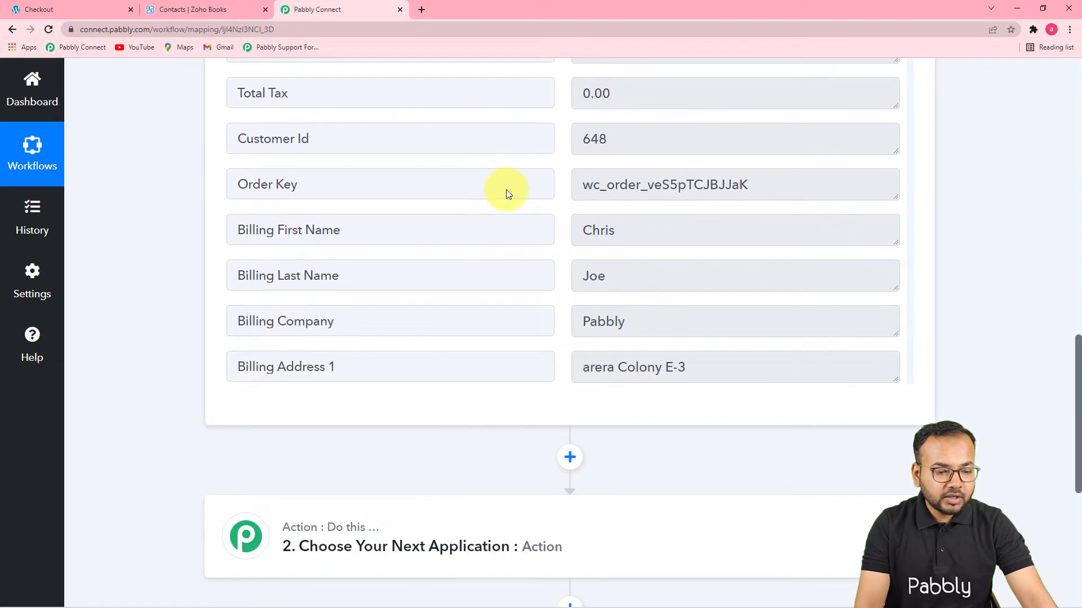
pyautogui.scroll(-3, 506, 189)
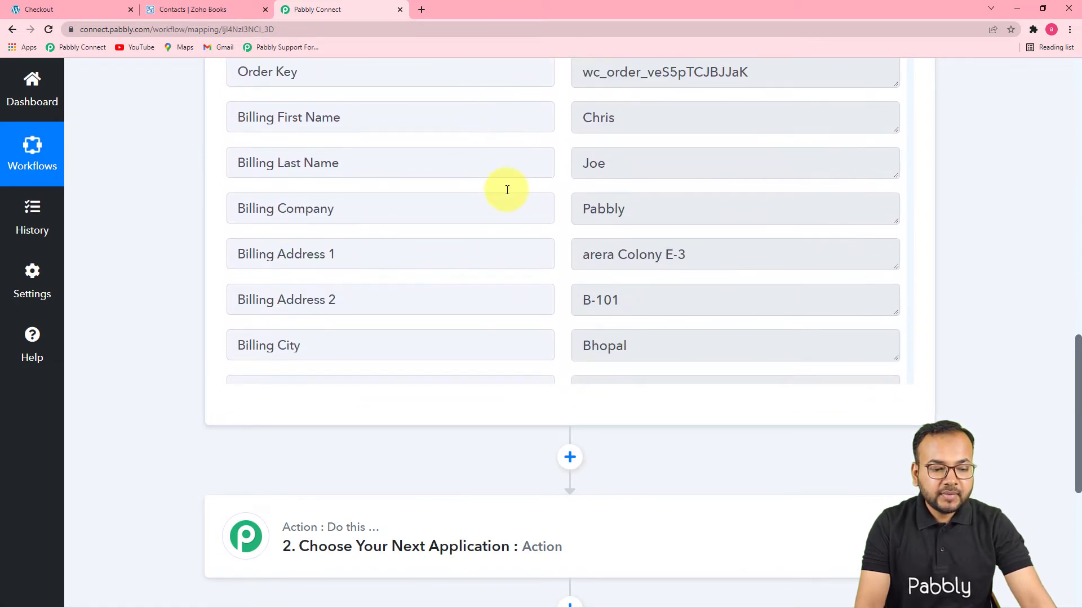
pyautogui.scroll(-8, 579, 163)
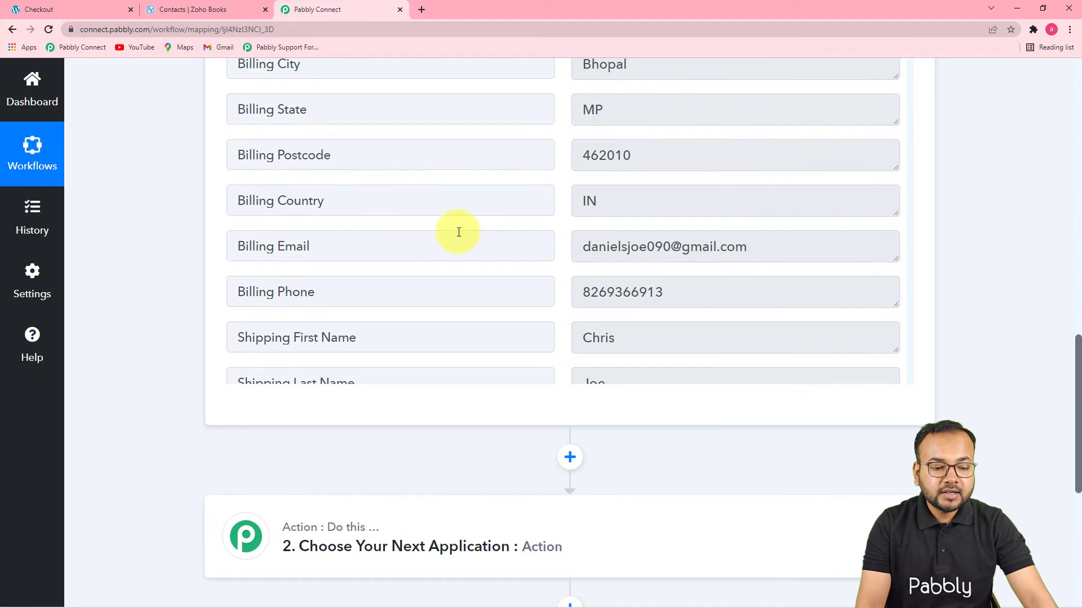
pyautogui.scroll(-6, 468, 250)
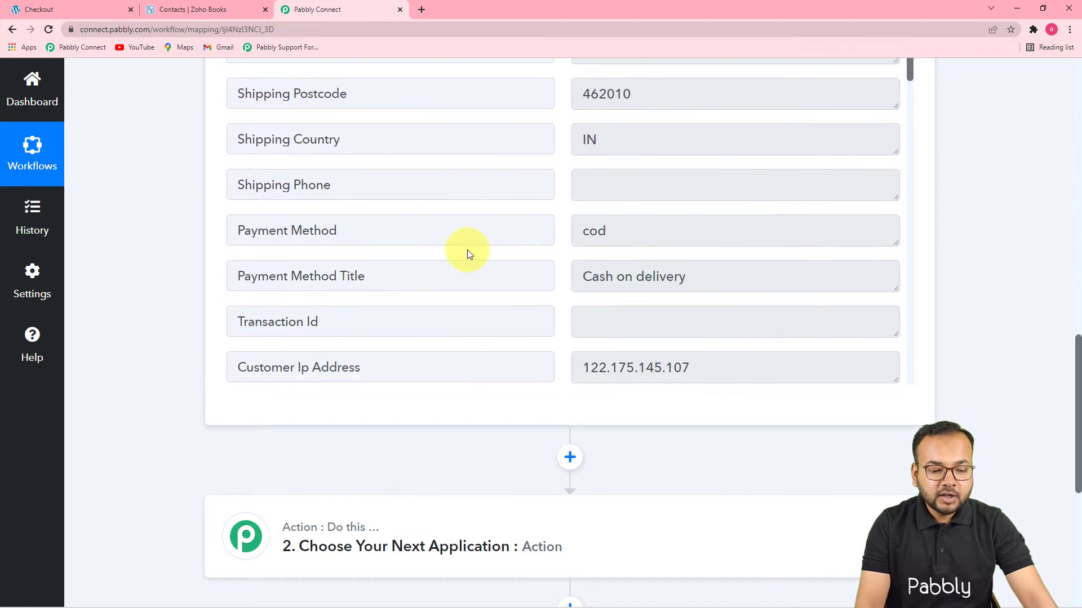
pyautogui.scroll(-1, 468, 251)
pyautogui.scroll(-4, 468, 253)
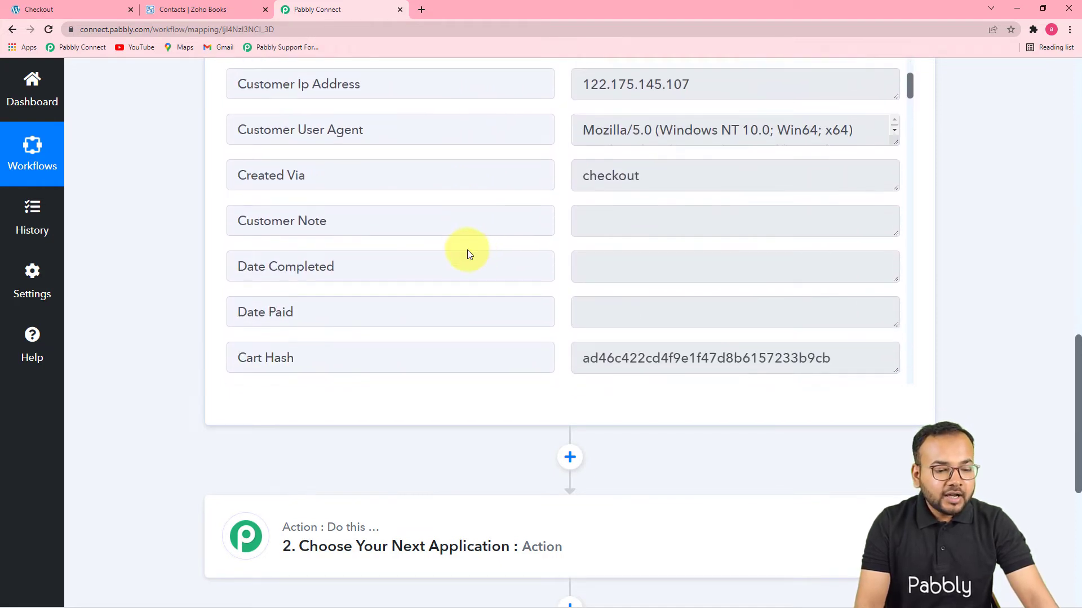
pyautogui.scroll(-3, 468, 253)
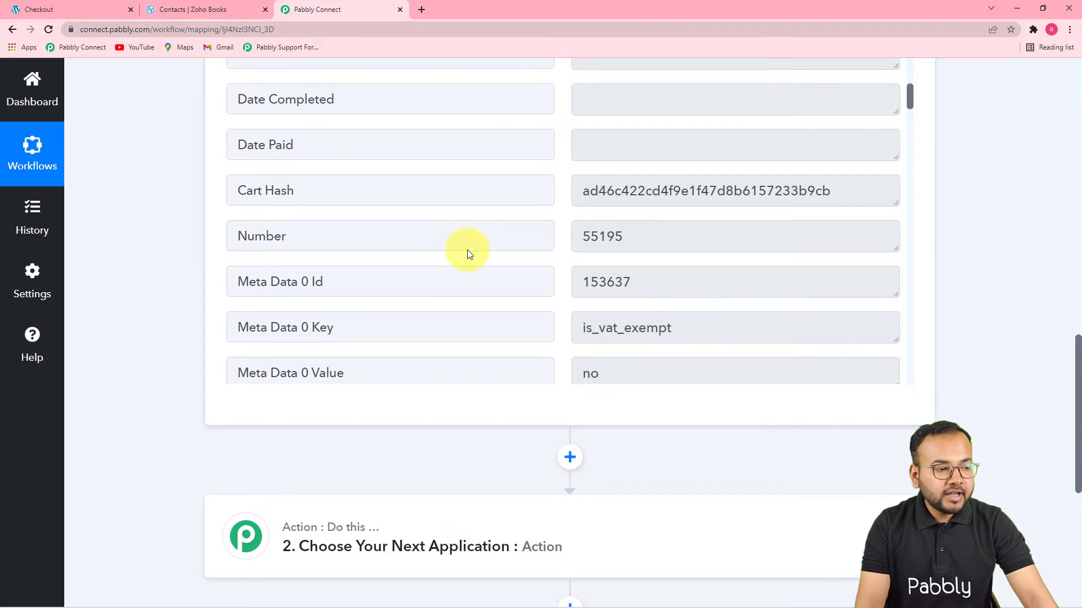
pyautogui.click(205, 11)
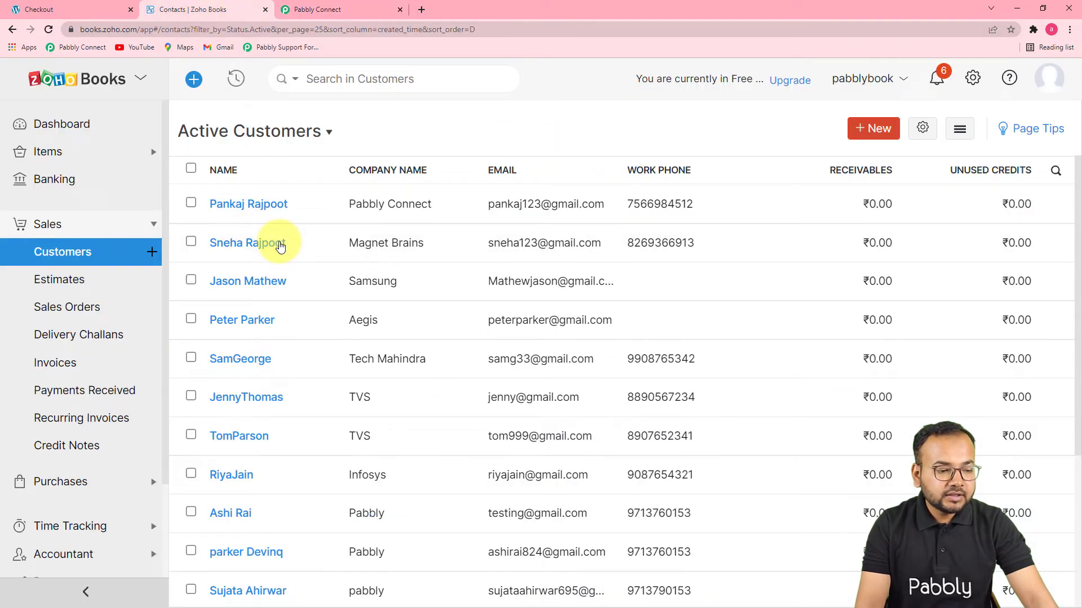
pyautogui.click(315, 9)
# Search the apps for "zoho" and choose Zoho Books as the application for the workflow's second step
pyautogui.scroll(-3, 403, 355)
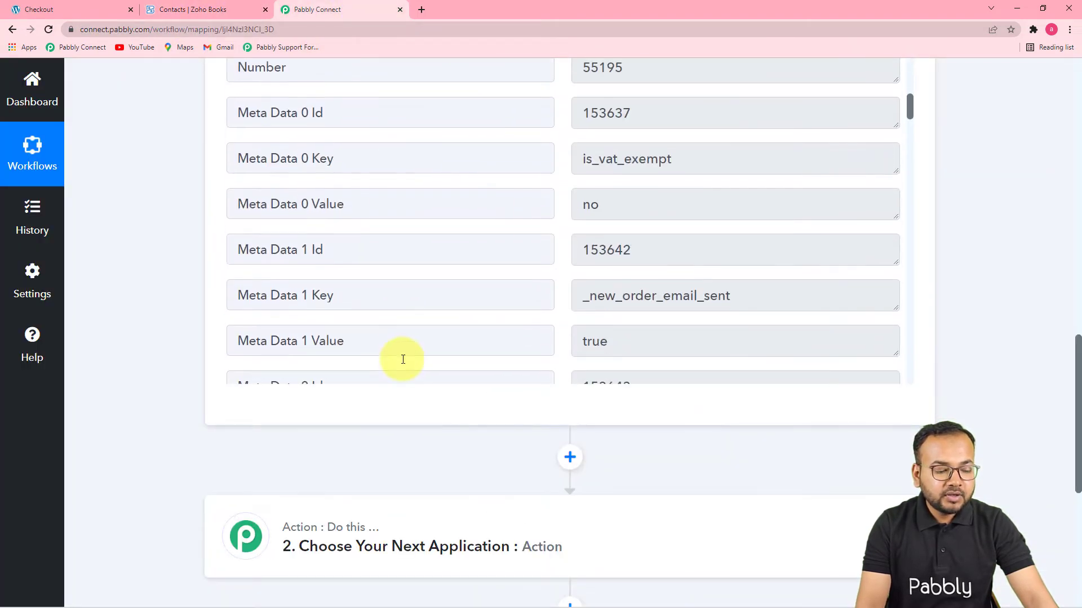
pyautogui.scroll(-4, 219, 417)
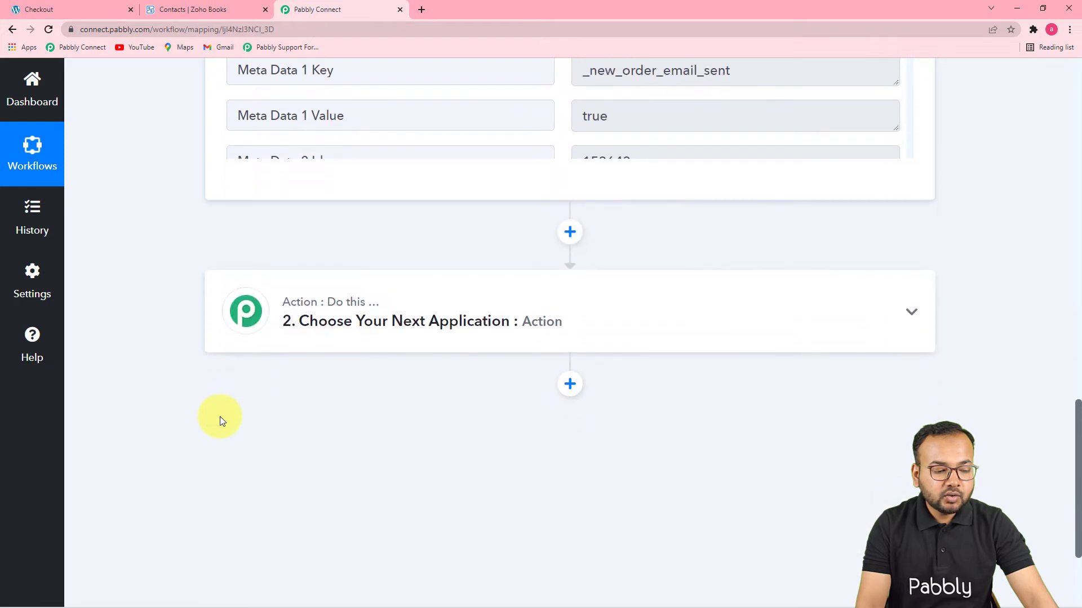
pyautogui.click(410, 314)
pyautogui.scroll(-3, 338, 305)
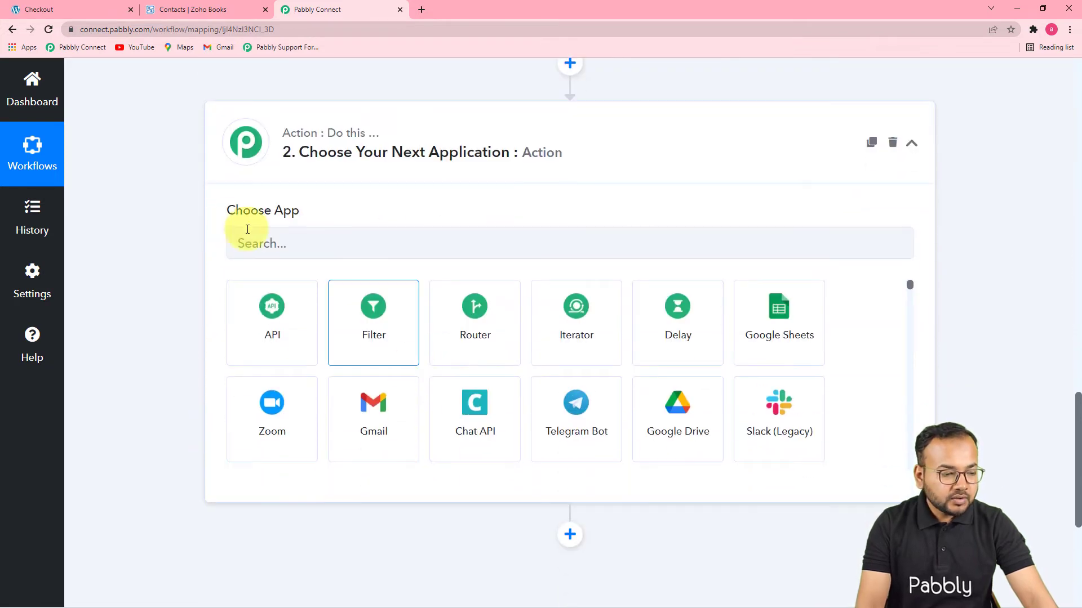
pyautogui.click(353, 243)
pyautogui.write('zo')
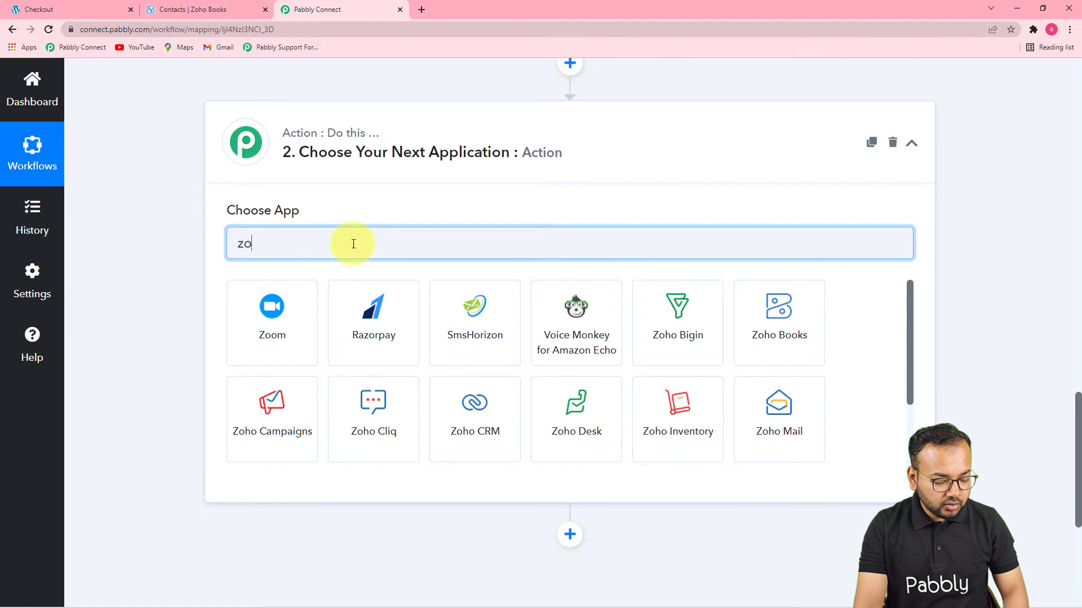
pyautogui.write('ho')
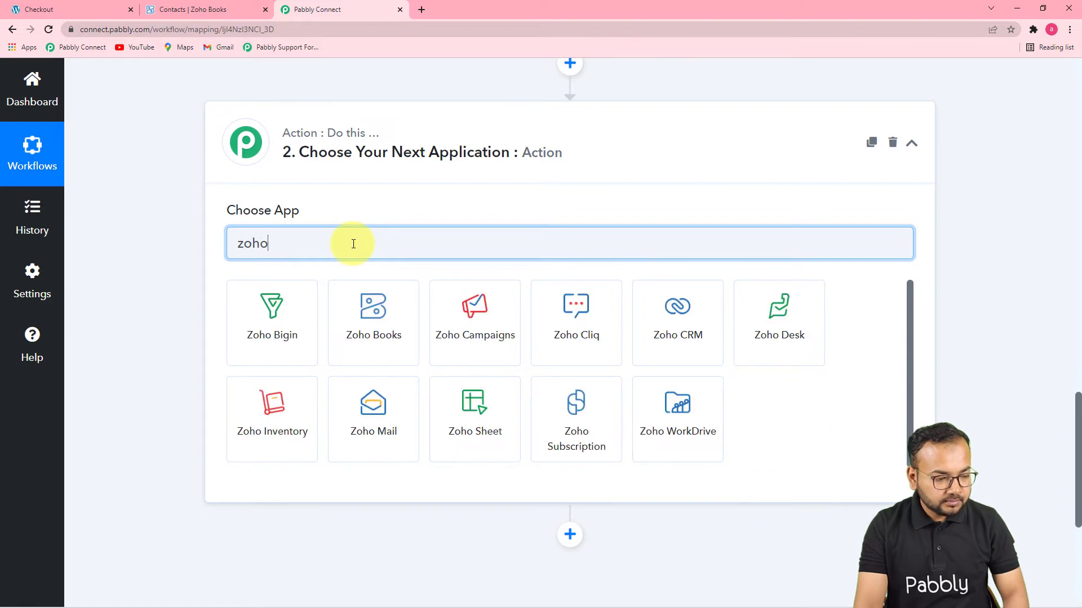
pyautogui.click(394, 333)
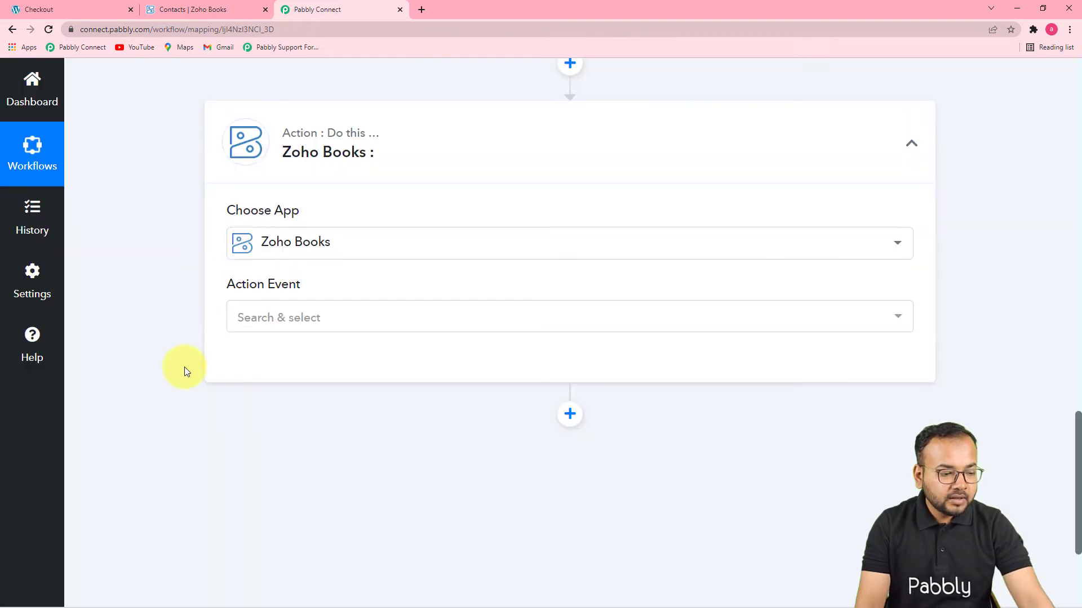
# Set the action event to Create Contact and start adding a new Zoho Books connection
pyautogui.scroll(-1, 186, 367)
pyautogui.click(309, 260)
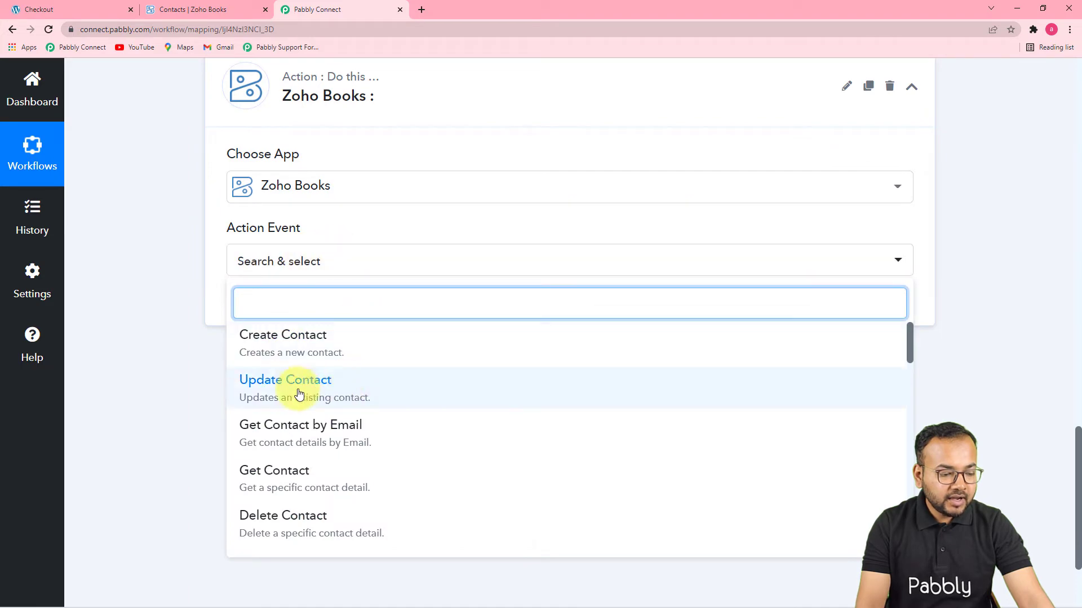
pyautogui.click(292, 353)
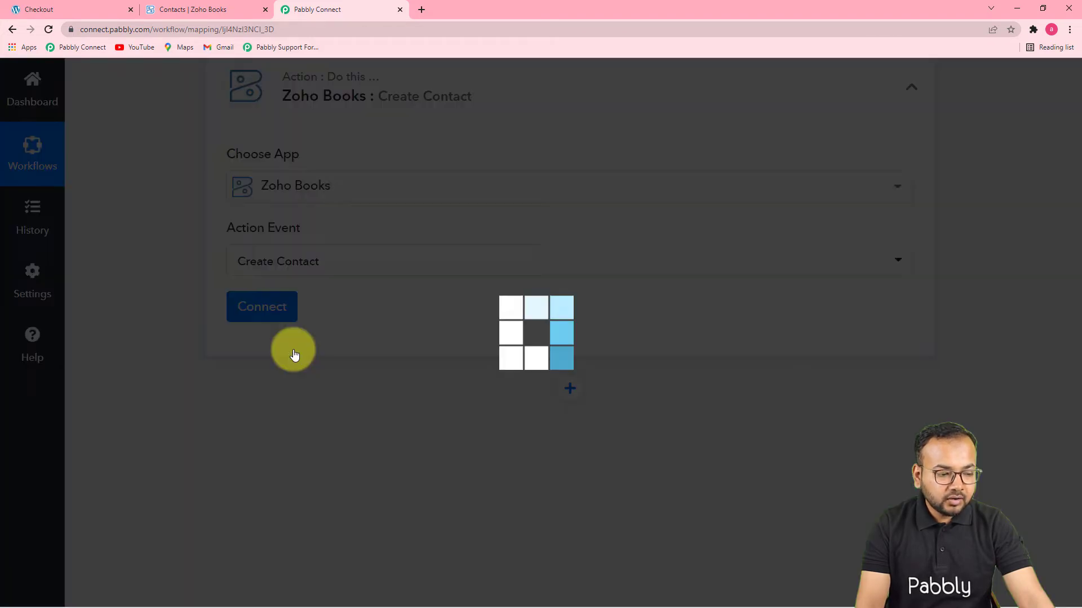
pyautogui.click(242, 317)
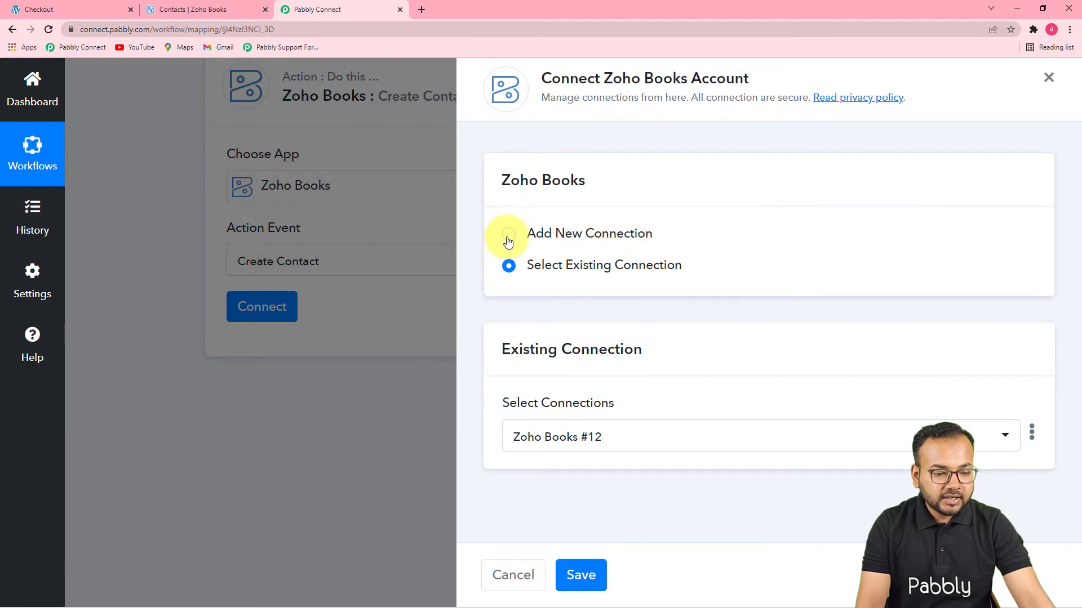
pyautogui.click(509, 235)
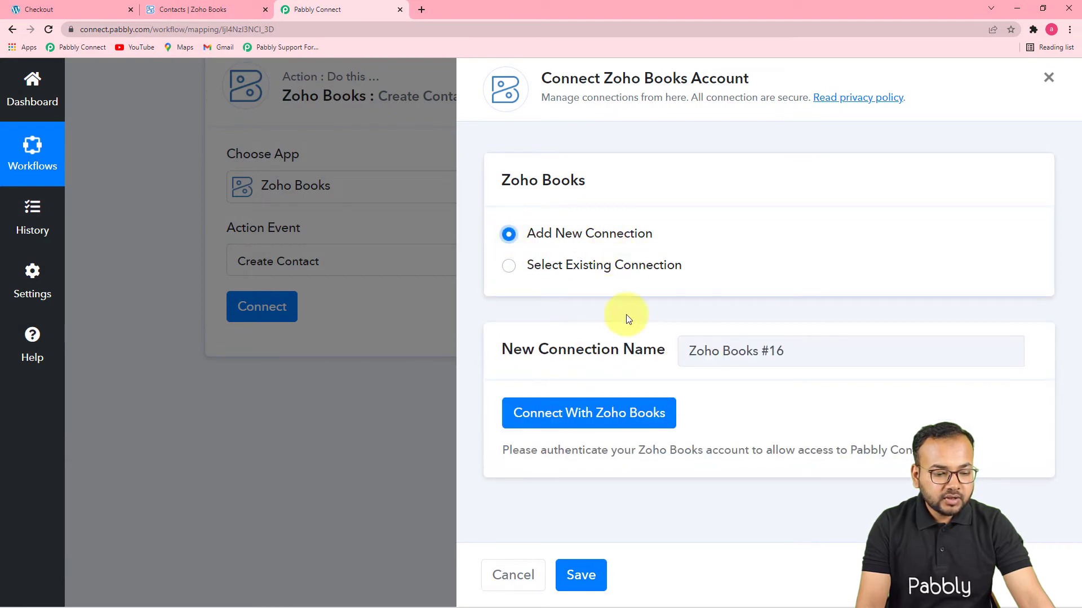
pyautogui.click(549, 415)
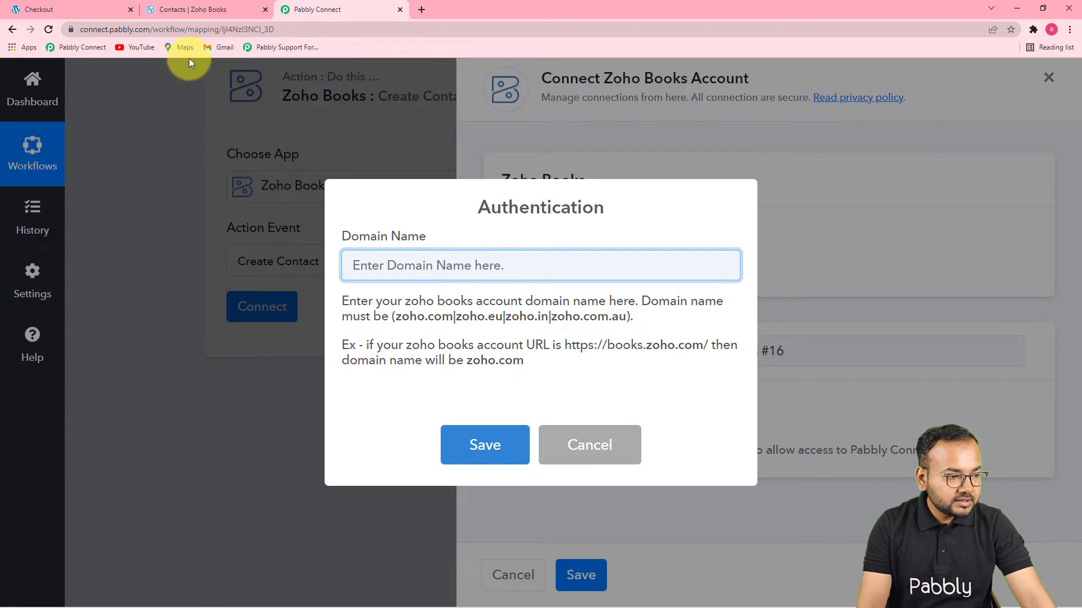
# Check the account's domain in Zoho Books, enter zoho.com as the domain name for the connection, and save it
pyautogui.click(186, 9)
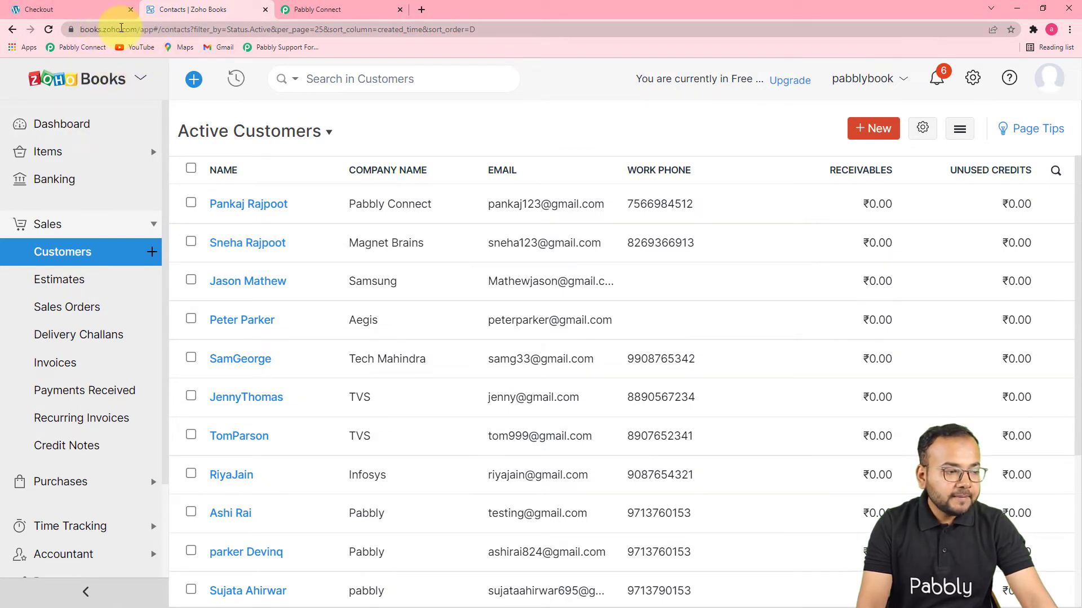
pyautogui.click(304, 9)
pyautogui.moveTo(463, 361); pyautogui.dragTo(517, 360)
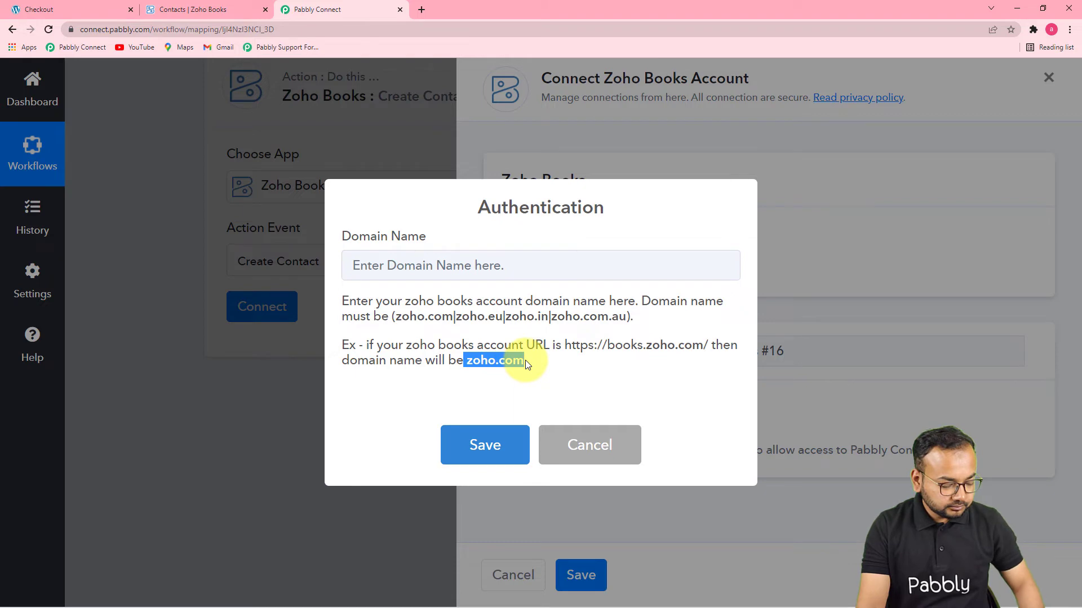
pyautogui.click(432, 276)
pyautogui.write('zoho.com')
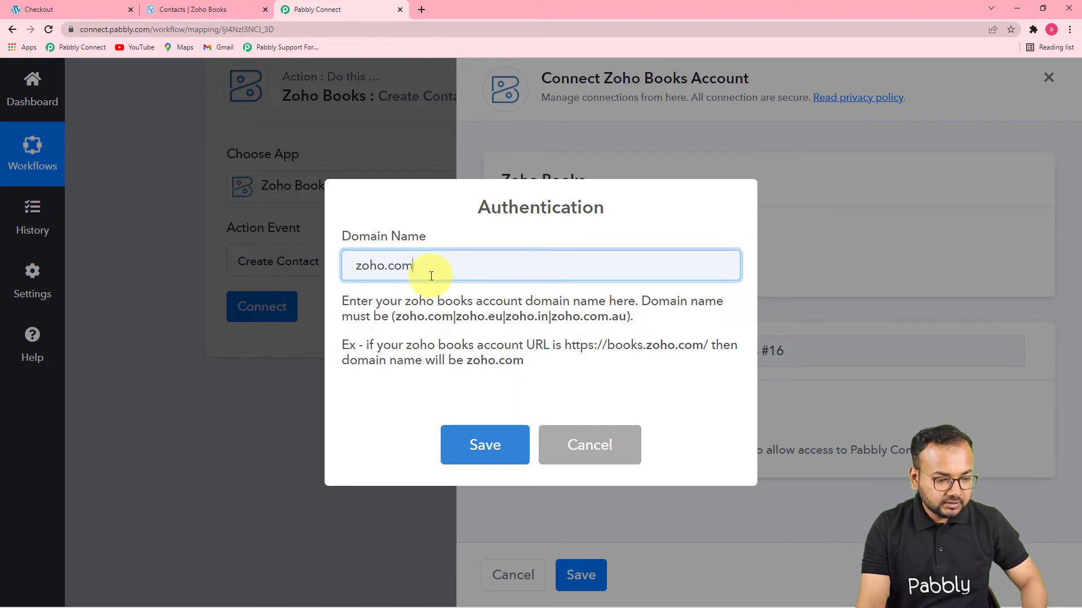
pyautogui.click(484, 445)
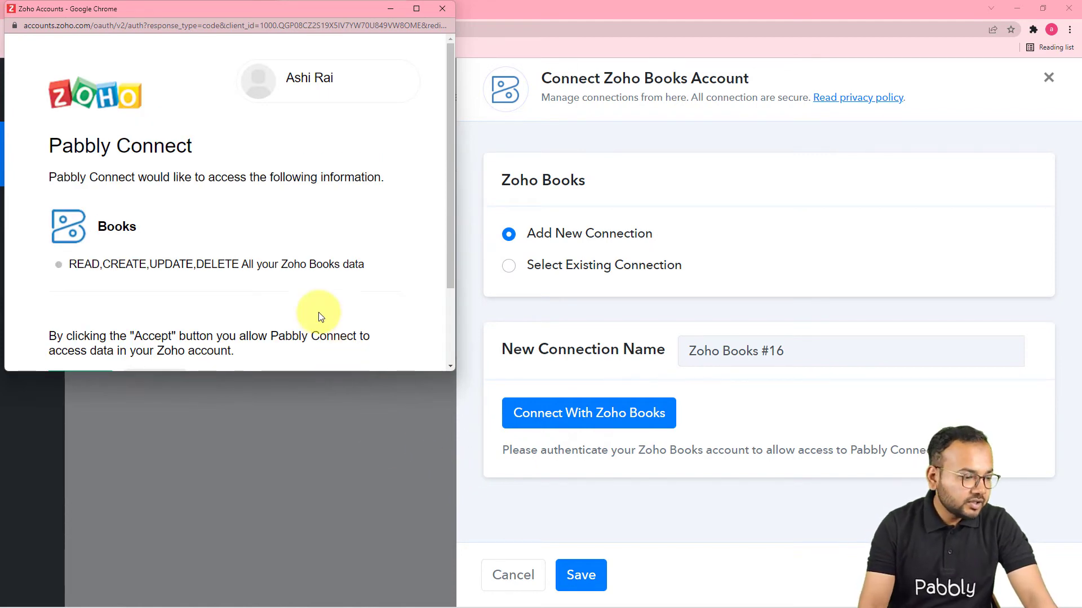
# Accept Pabbly Connect's request to access the Zoho Books data
pyautogui.scroll(-2, 234, 211)
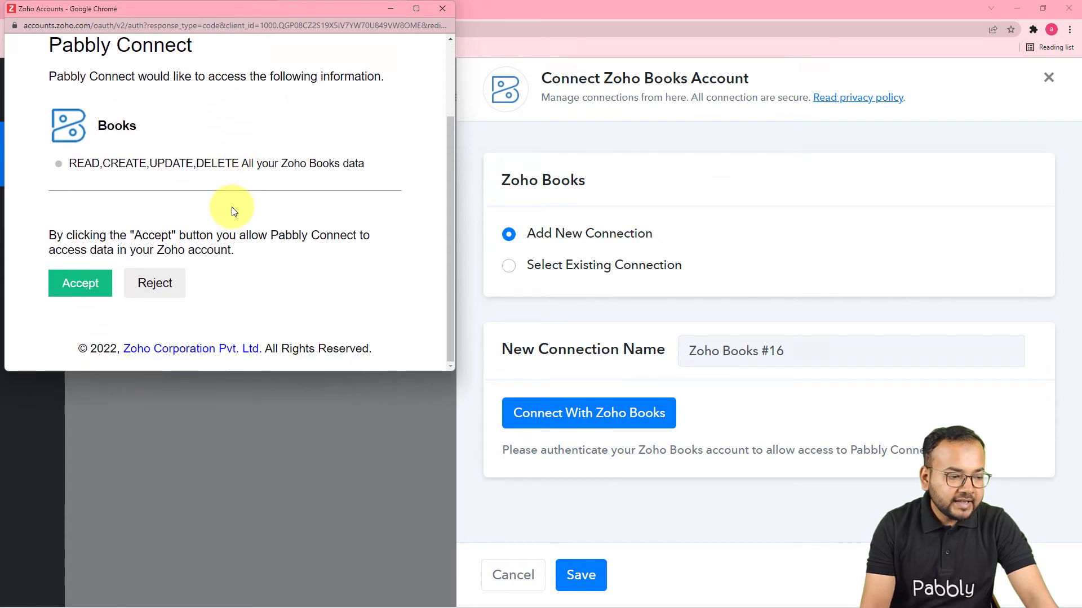
pyautogui.click(85, 286)
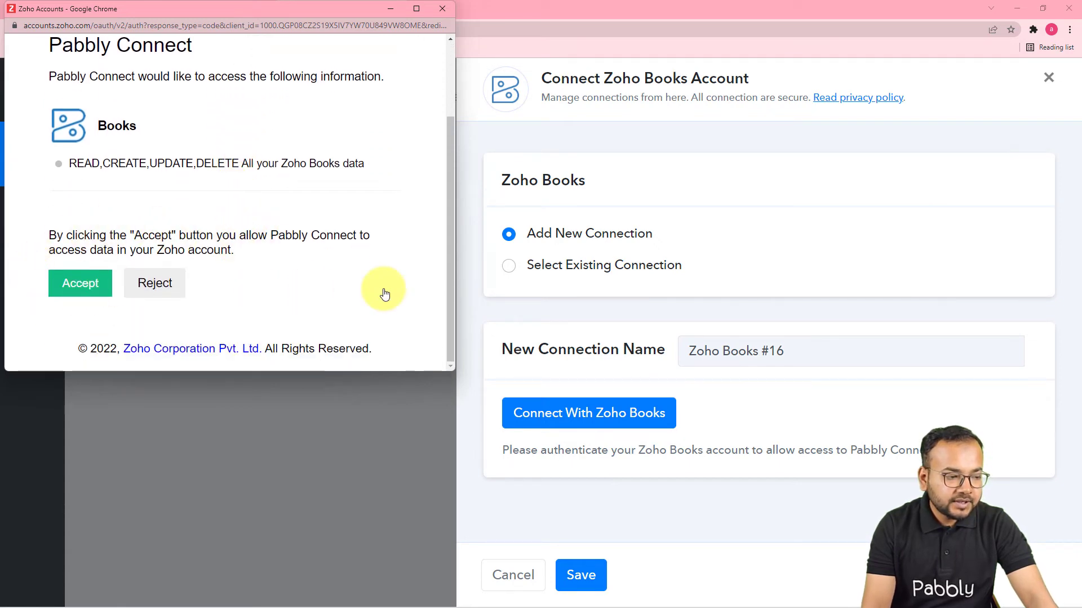
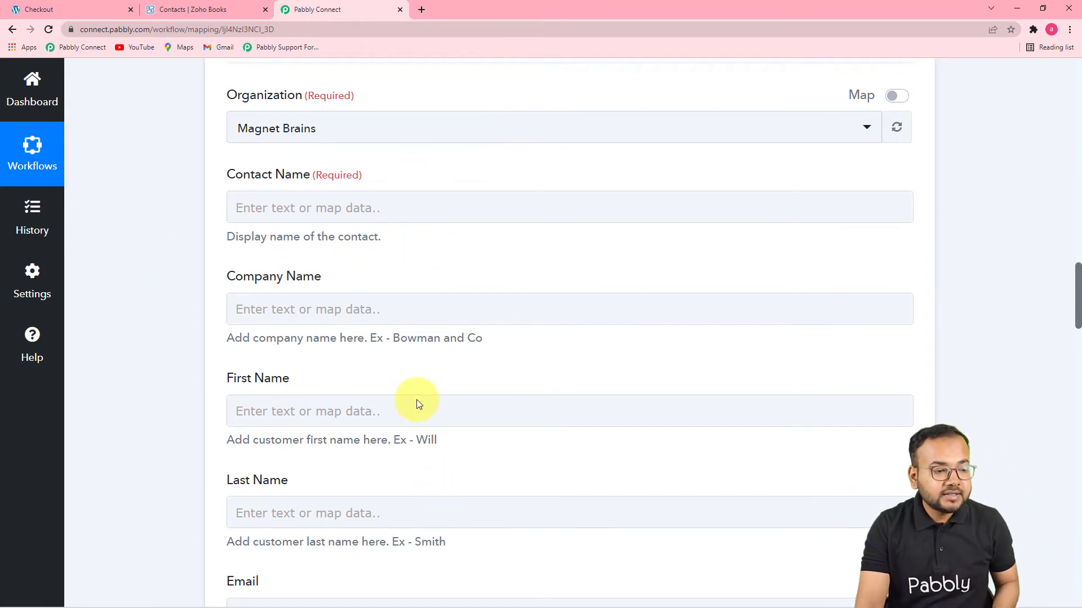
# Check the captured order's shipping and payment data, and map Billing First Name from the WooCommerce order into the Contact Name field
pyautogui.scroll(2, 420, 407)
pyautogui.scroll(11, 419, 407)
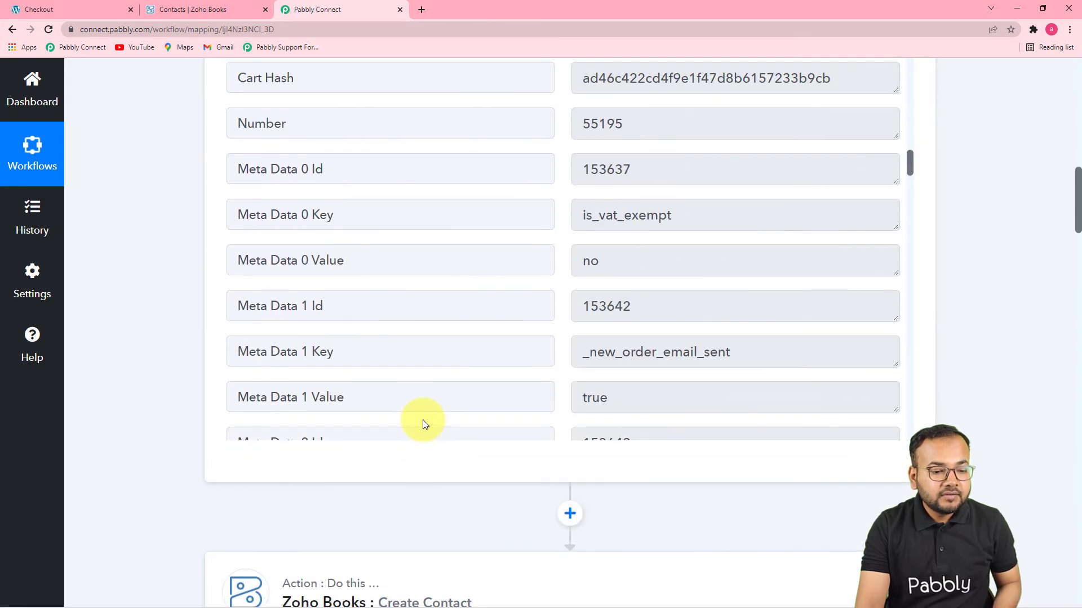
pyautogui.scroll(10, 459, 314)
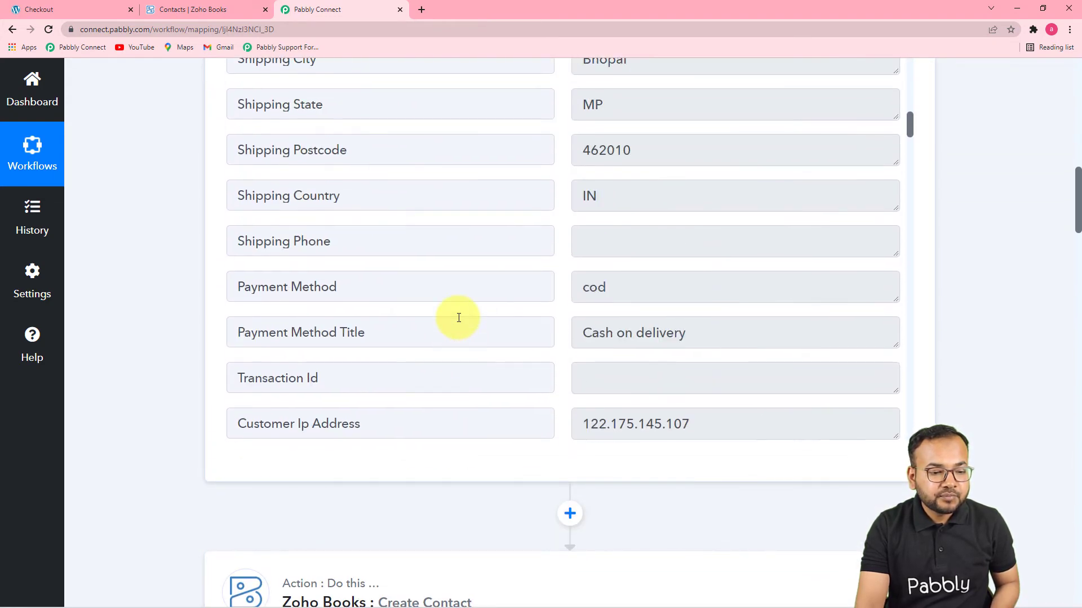
pyautogui.scroll(3, 459, 318)
pyautogui.scroll(-4, 541, 402)
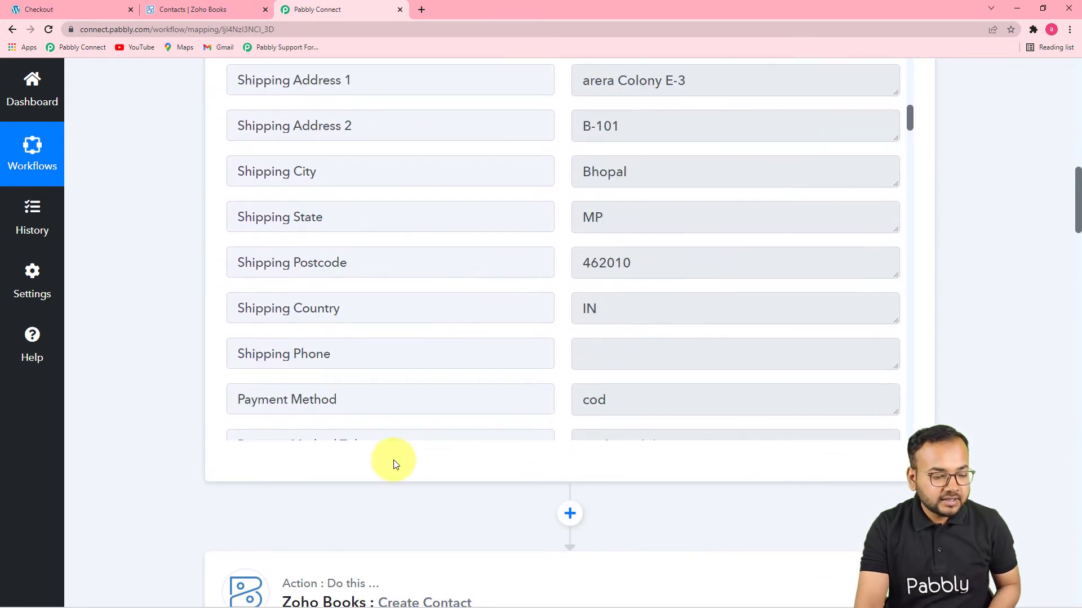
pyautogui.scroll(-15, 180, 469)
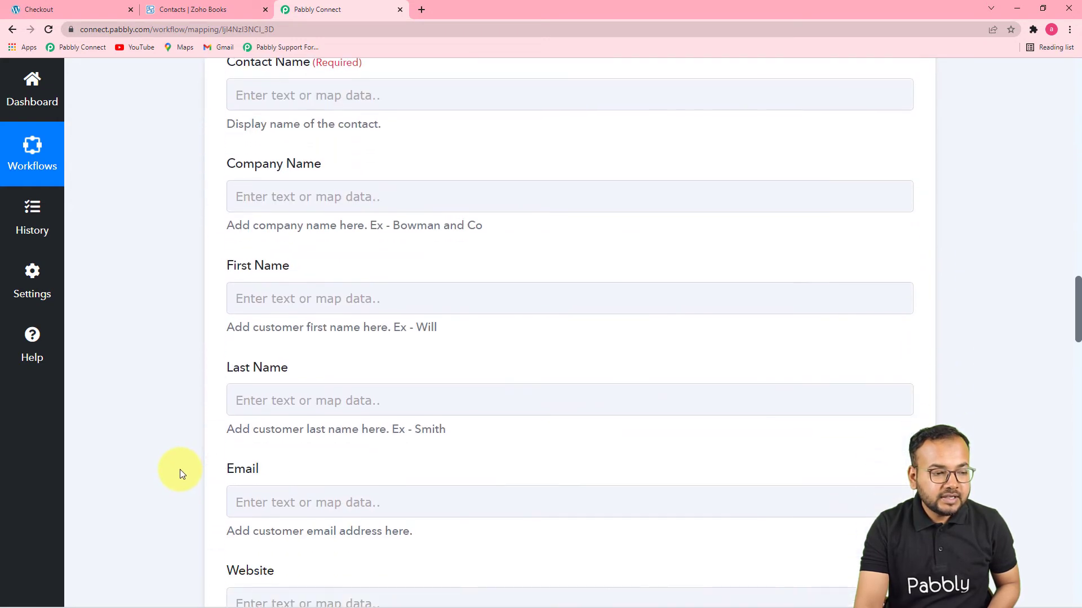
pyautogui.click(408, 102)
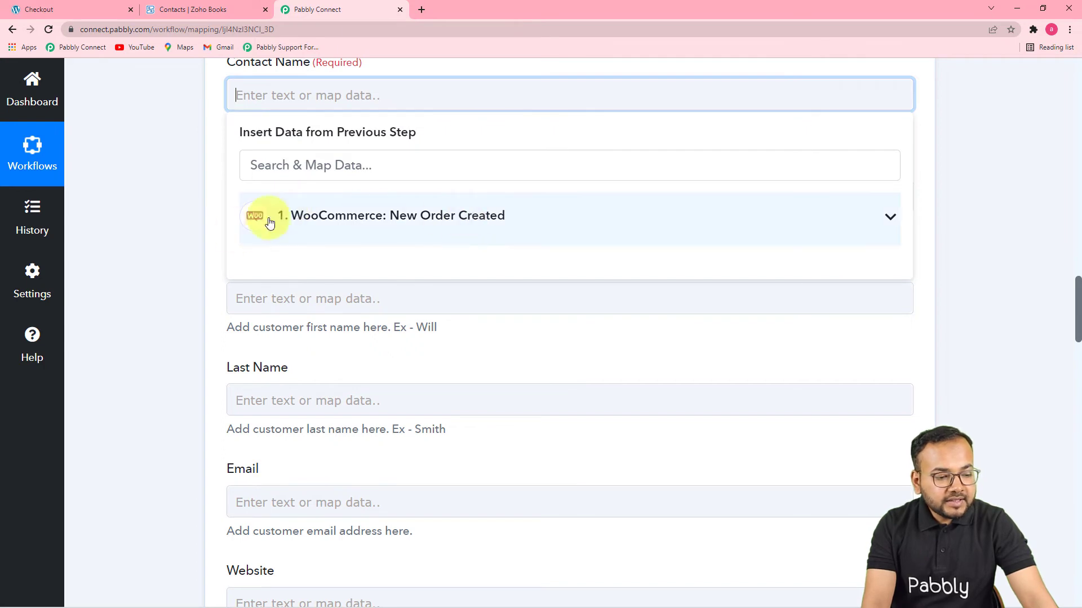
pyautogui.click(471, 230)
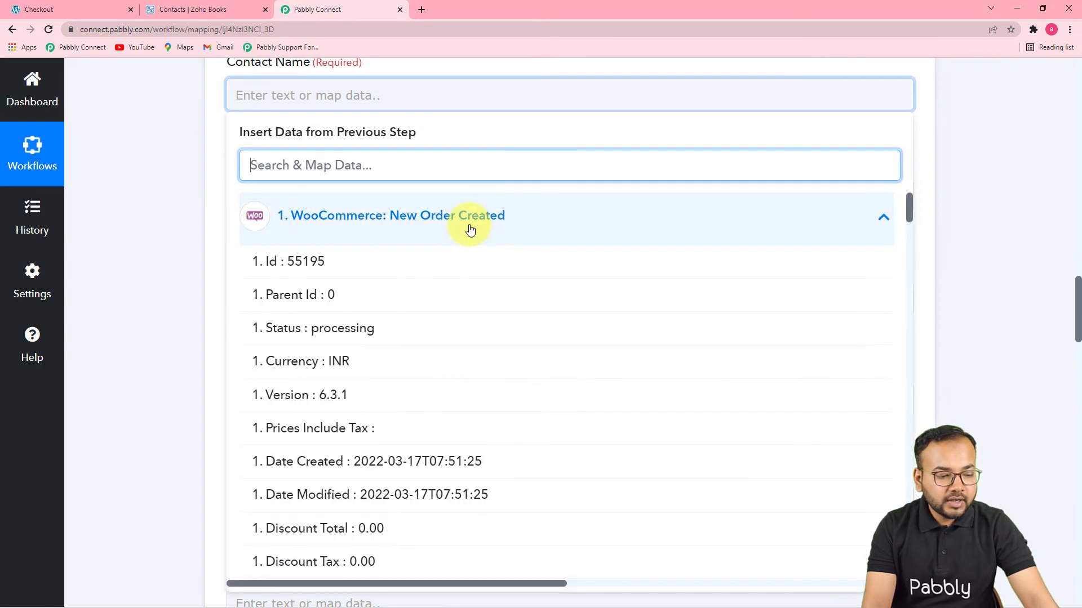
pyautogui.scroll(-8, 446, 374)
pyautogui.scroll(-2, 449, 377)
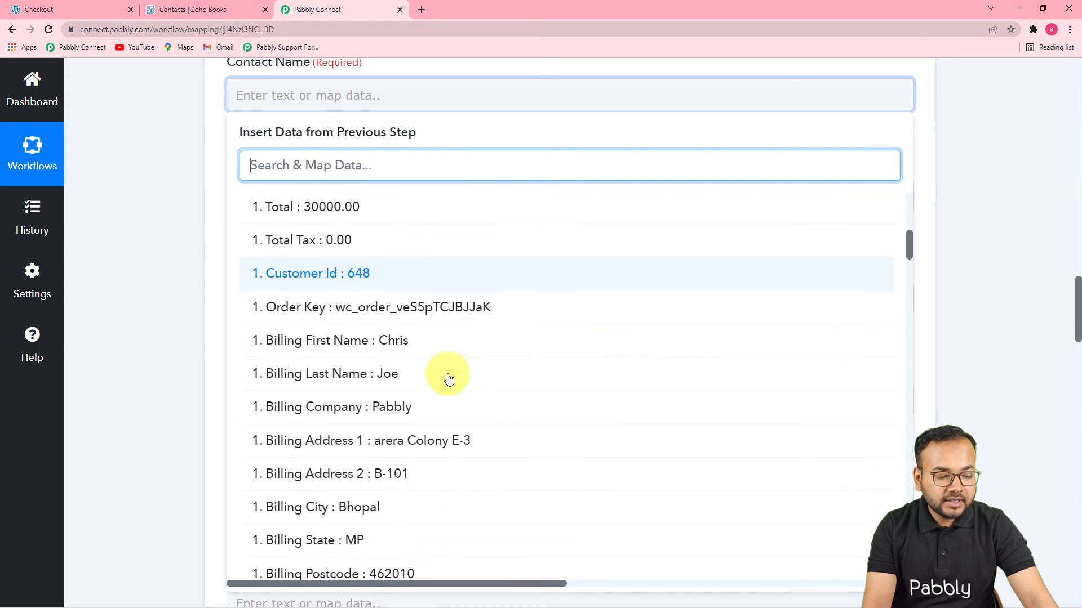
pyautogui.click(448, 334)
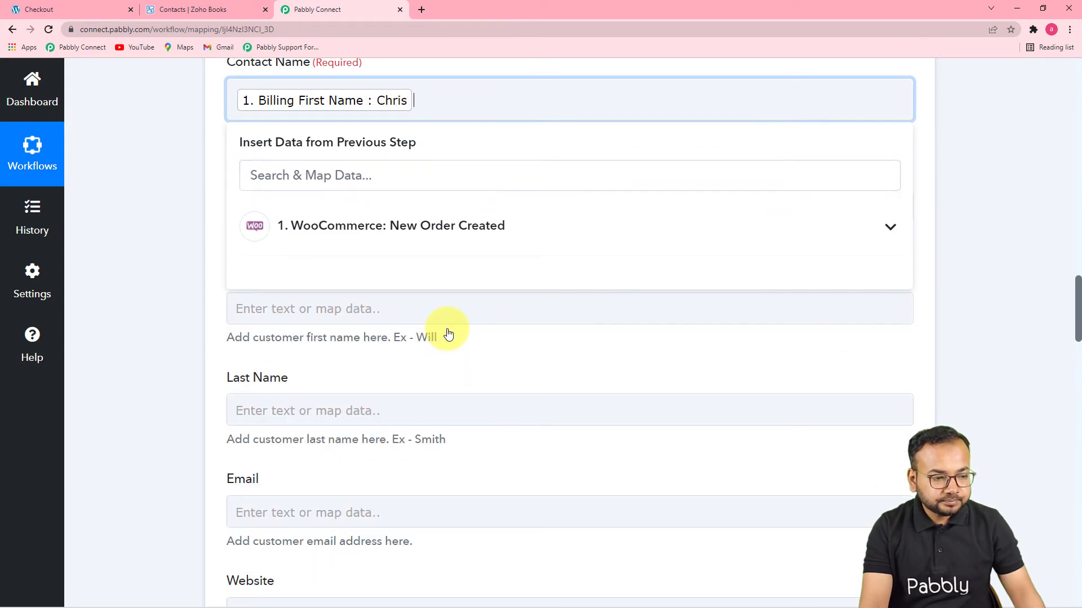
# Add the WooCommerce order's Billing Last Name after the first name in the Contact Name field
pyautogui.click(398, 240)
pyautogui.scroll(-3, 453, 397)
pyautogui.scroll(-6, 453, 404)
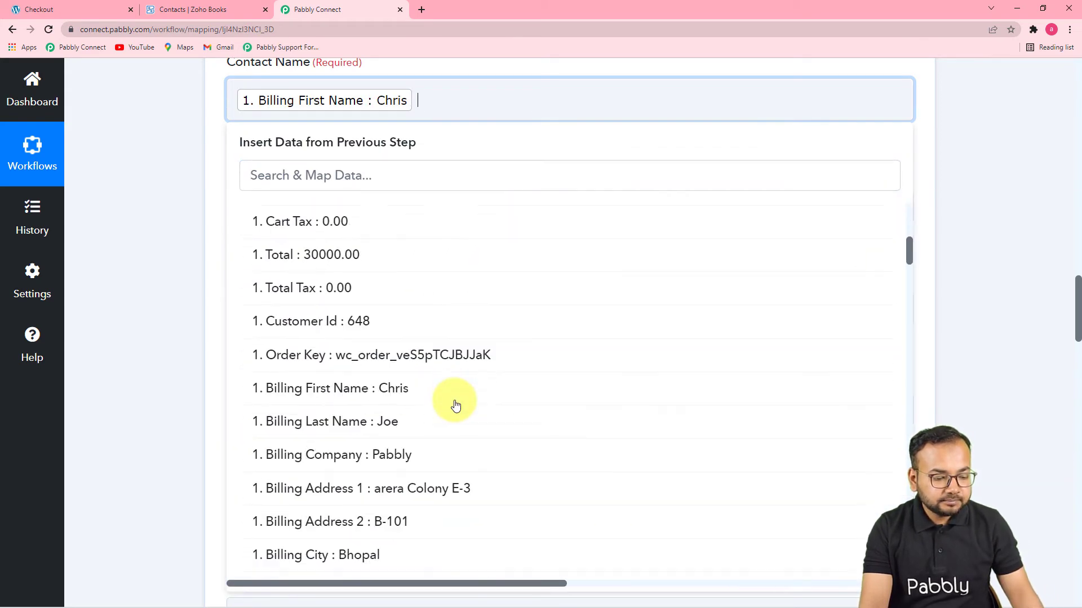
pyautogui.click(425, 308)
pyautogui.click(153, 257)
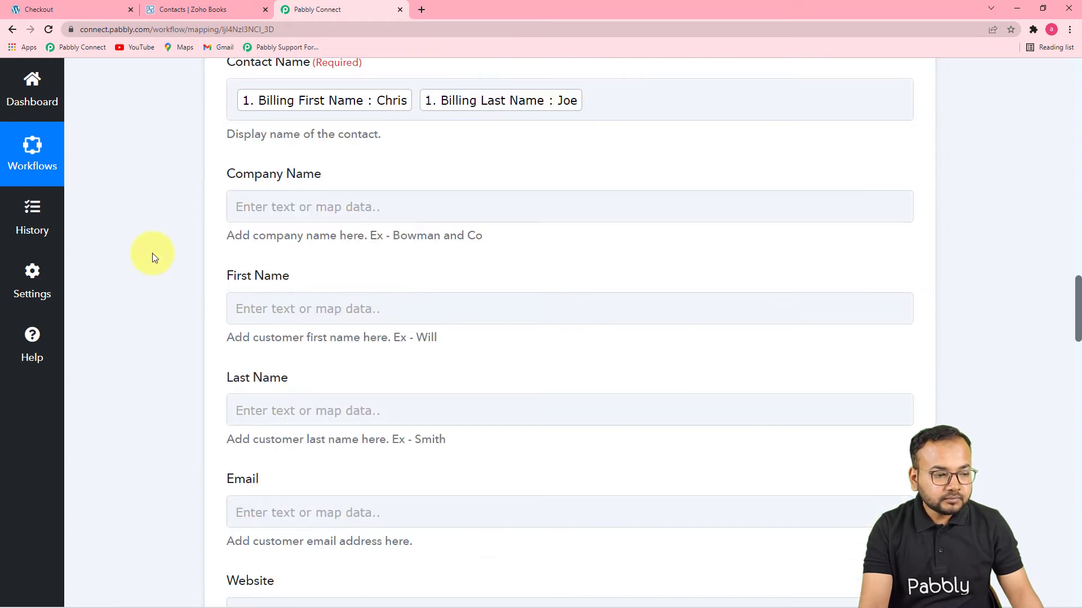
# Map Billing First Name from the WooCommerce order into the contact's First Name field, leaving Company Name empty
pyautogui.scroll(-1, 153, 257)
pyautogui.scroll(-1, 153, 256)
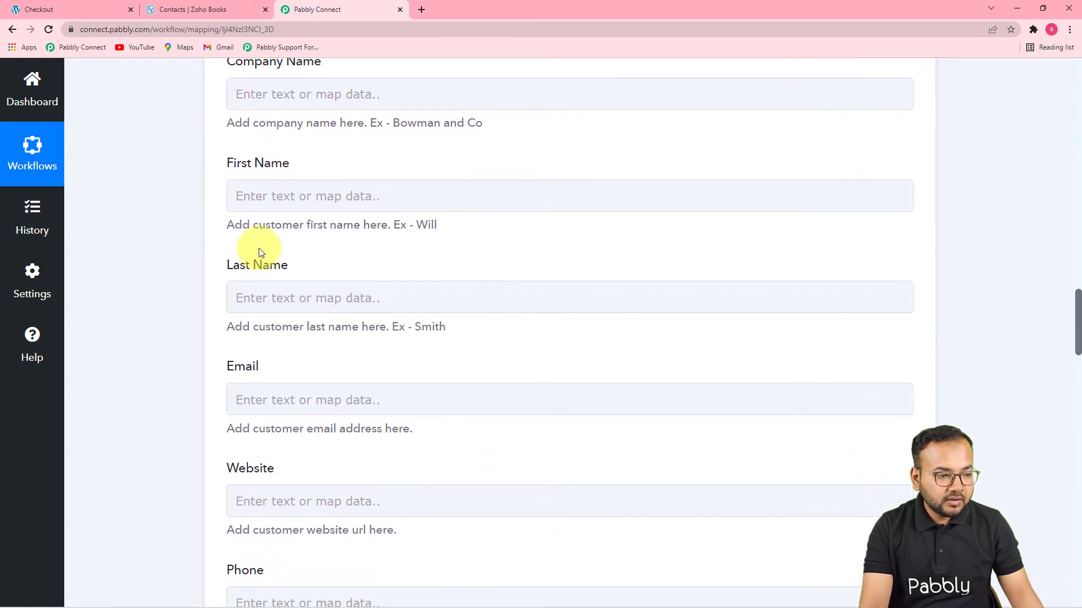
pyautogui.click(403, 197)
pyautogui.scroll(-2, 409, 240)
pyautogui.click(411, 222)
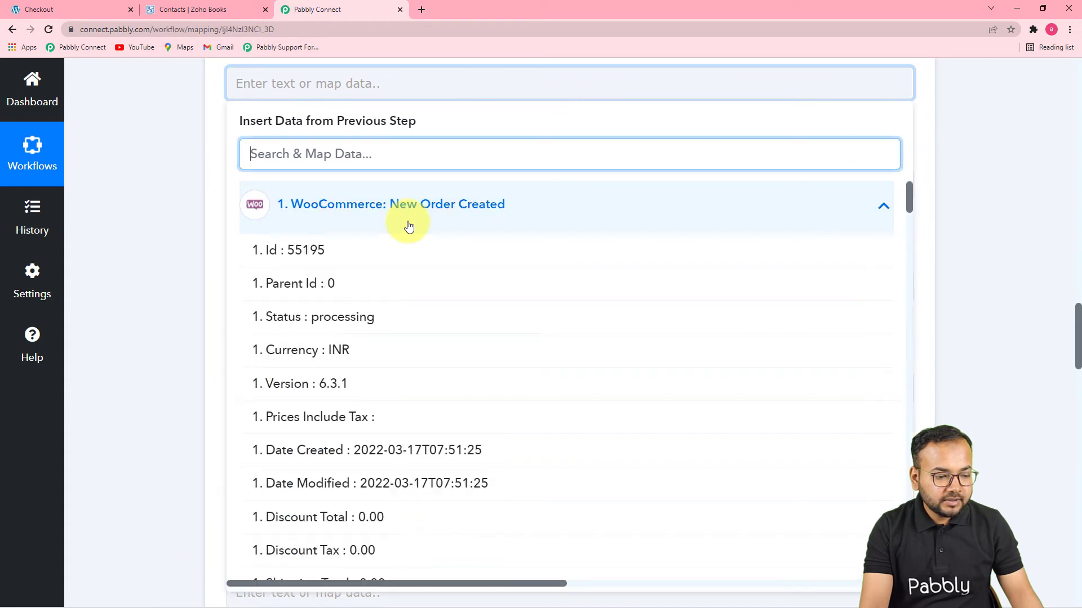
pyautogui.scroll(-6, 478, 391)
pyautogui.scroll(-3, 480, 392)
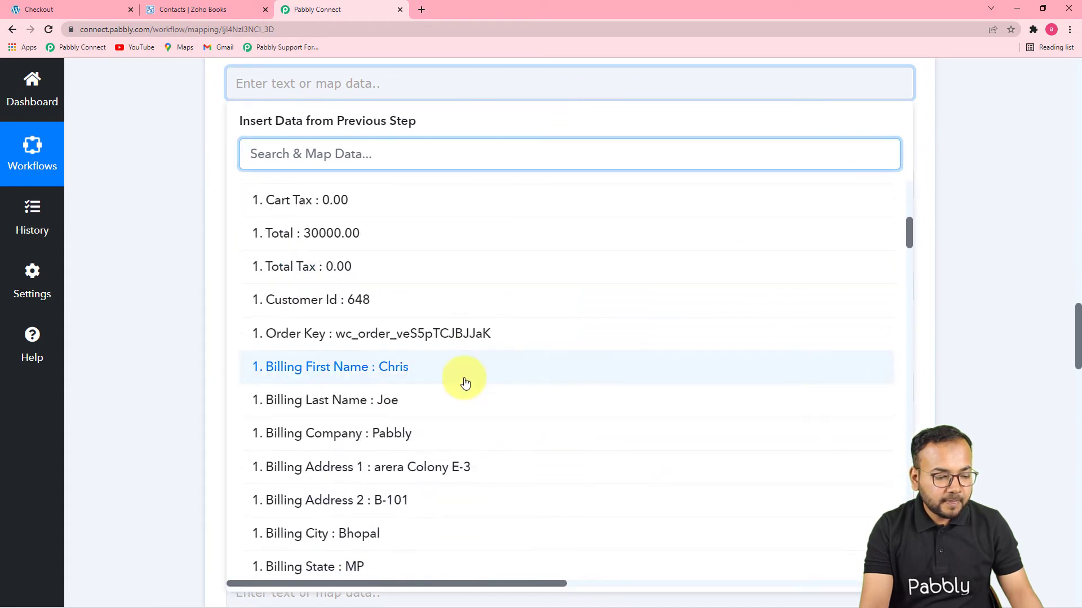
pyautogui.click(464, 379)
pyautogui.click(202, 289)
# Map Billing Last Name from the WooCommerce order into the contact's Last Name field
pyautogui.click(287, 198)
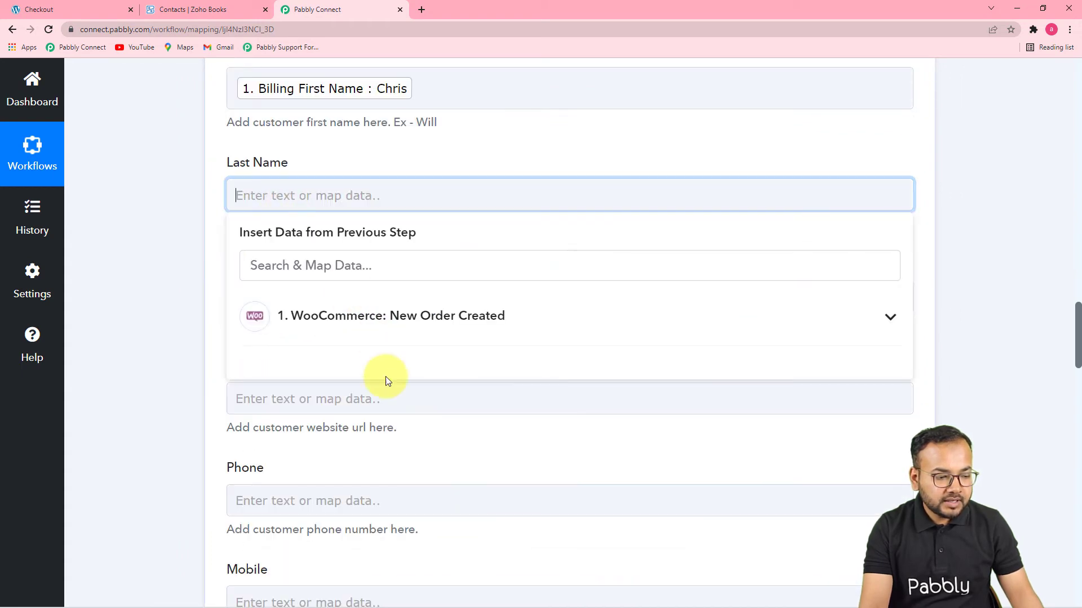
pyautogui.click(393, 314)
pyautogui.scroll(-8, 442, 401)
pyautogui.scroll(-3, 443, 534)
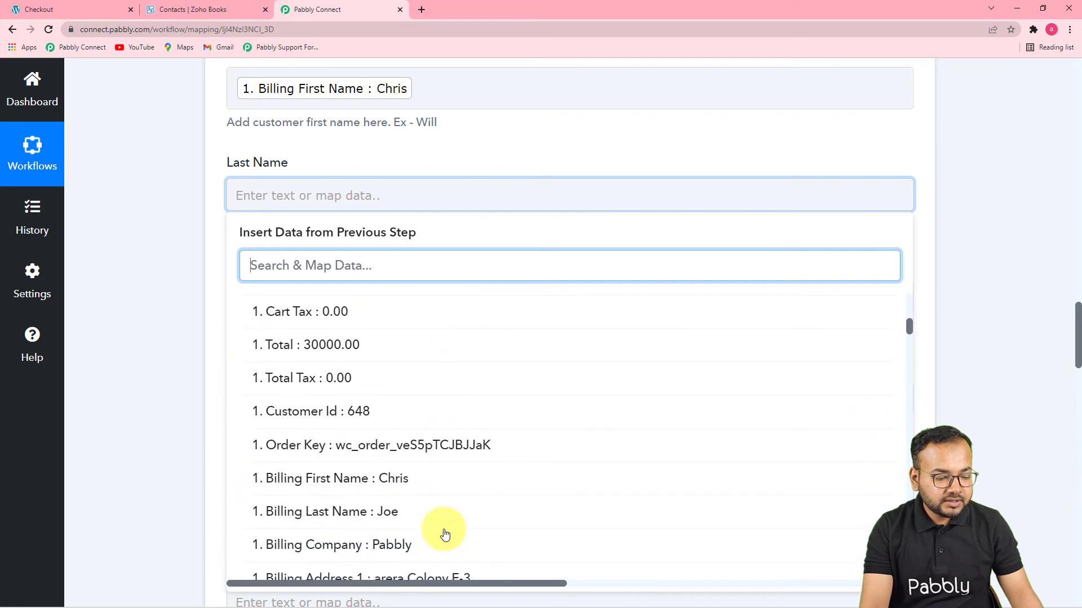
pyautogui.click(405, 451)
pyautogui.click(188, 386)
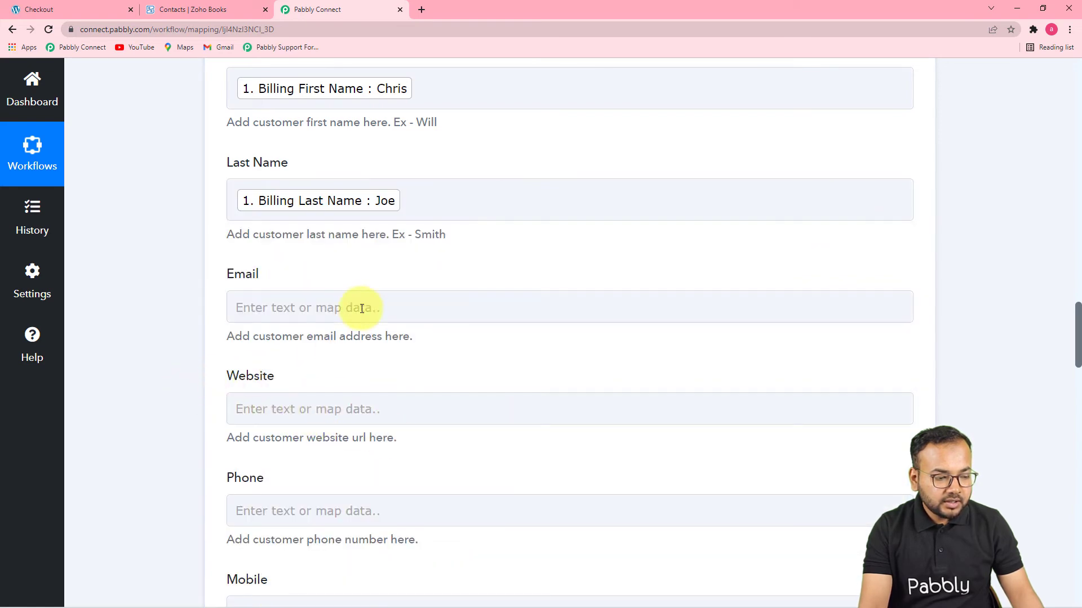
# Map Billing Email from the WooCommerce order into the contact's Email field
pyautogui.click(357, 306)
pyautogui.scroll(-4, 361, 299)
pyautogui.click(397, 228)
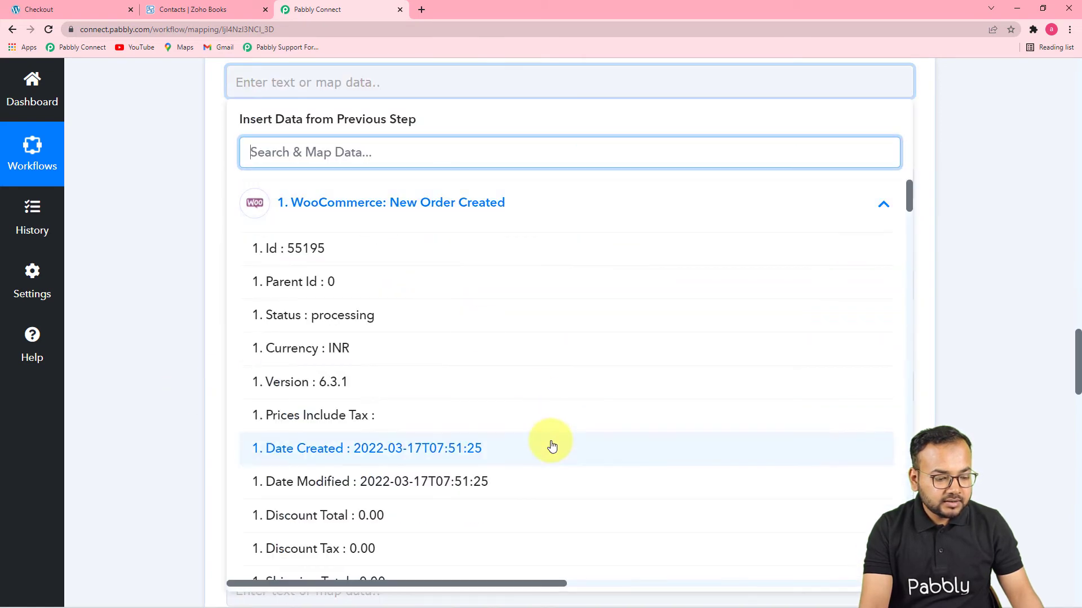
pyautogui.scroll(-10, 546, 442)
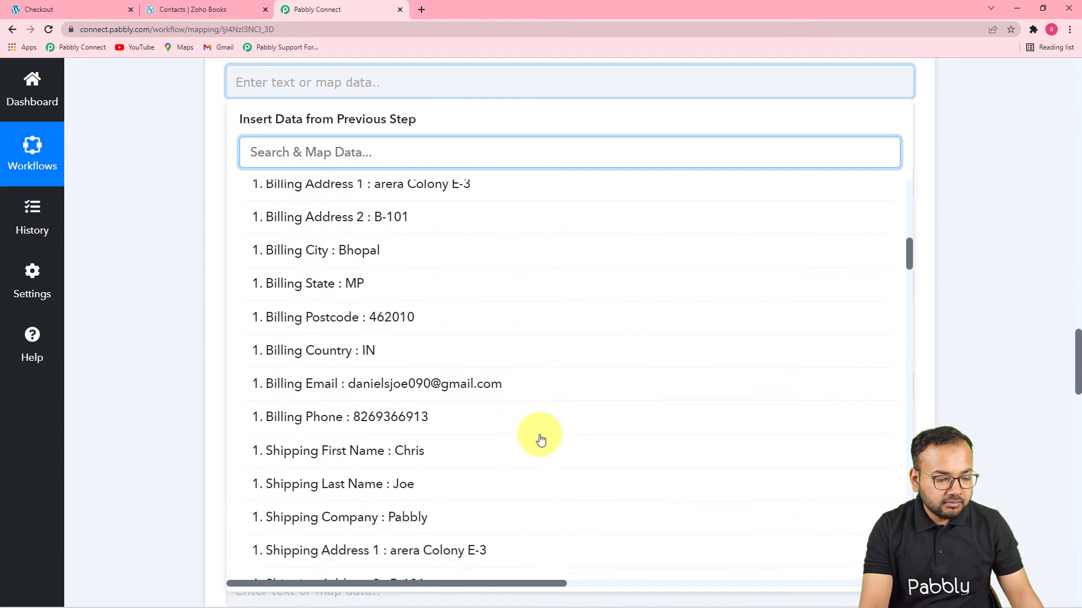
pyautogui.click(482, 389)
pyautogui.click(241, 356)
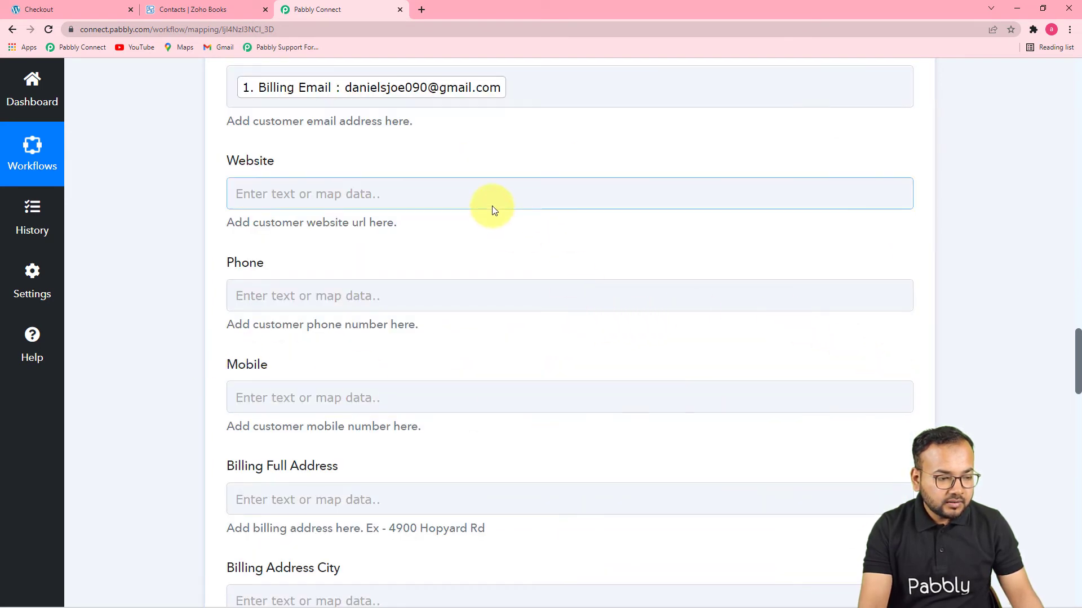
# Map Billing Phone from the WooCommerce order into the contact's Mobile field, skipping Website and Phone
pyautogui.scroll(-4, 515, 288)
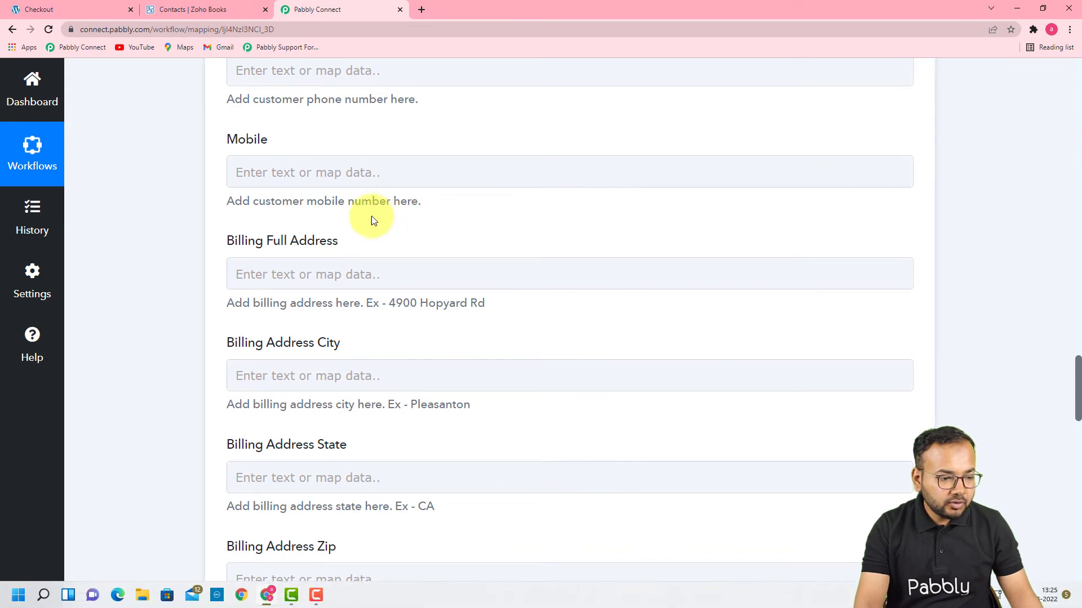
pyautogui.click(374, 172)
pyautogui.click(394, 294)
pyautogui.scroll(-12, 455, 454)
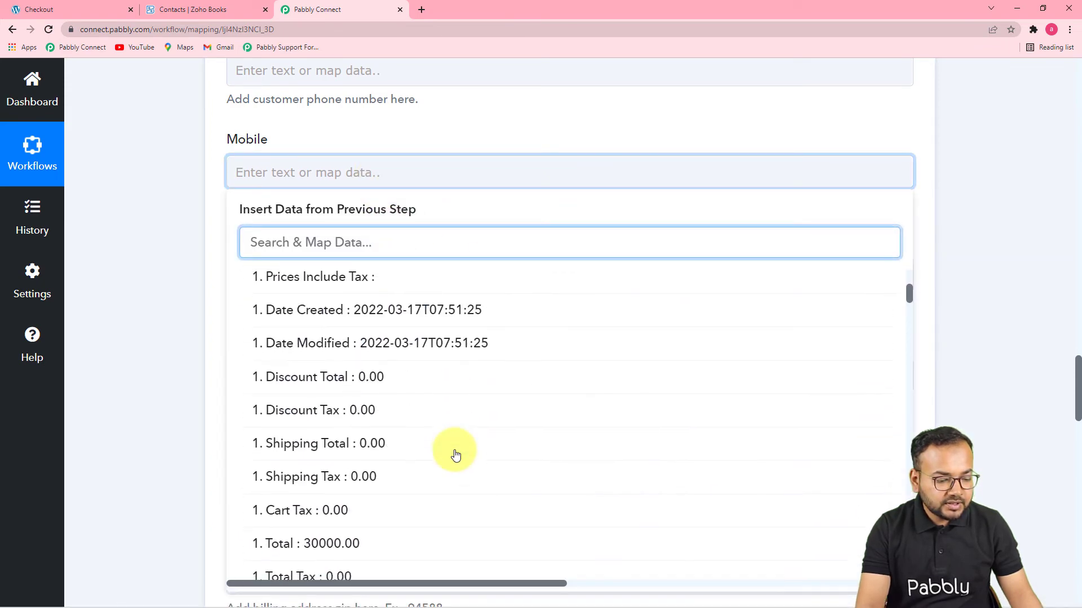
pyautogui.scroll(-3, 454, 454)
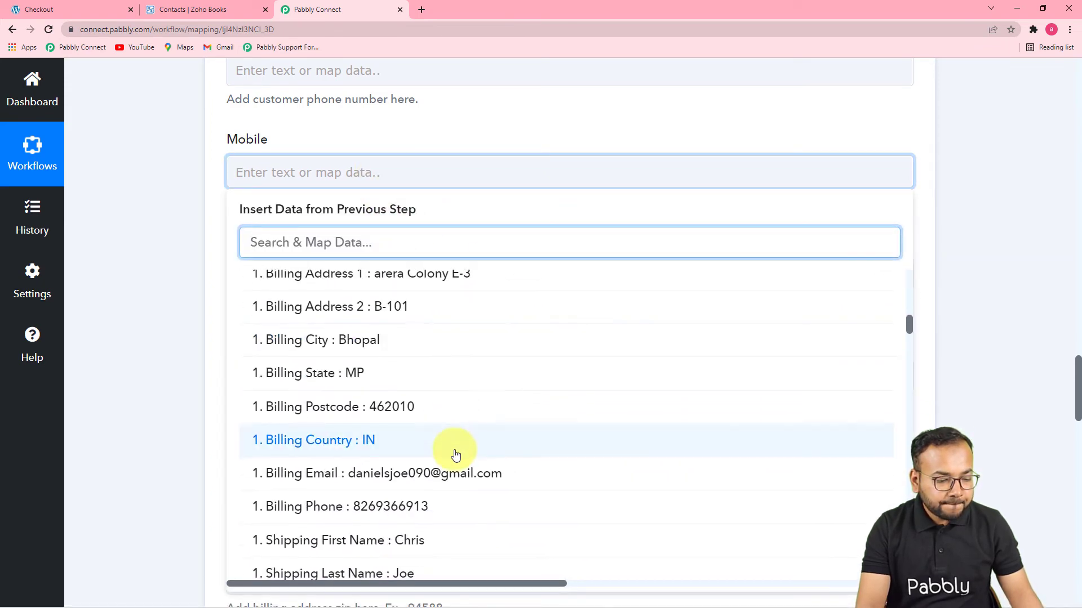
pyautogui.click(445, 451)
pyautogui.click(196, 402)
# Map Billing Address 1 from the WooCommerce order into the Billing Full Address field
pyautogui.scroll(-3, 196, 401)
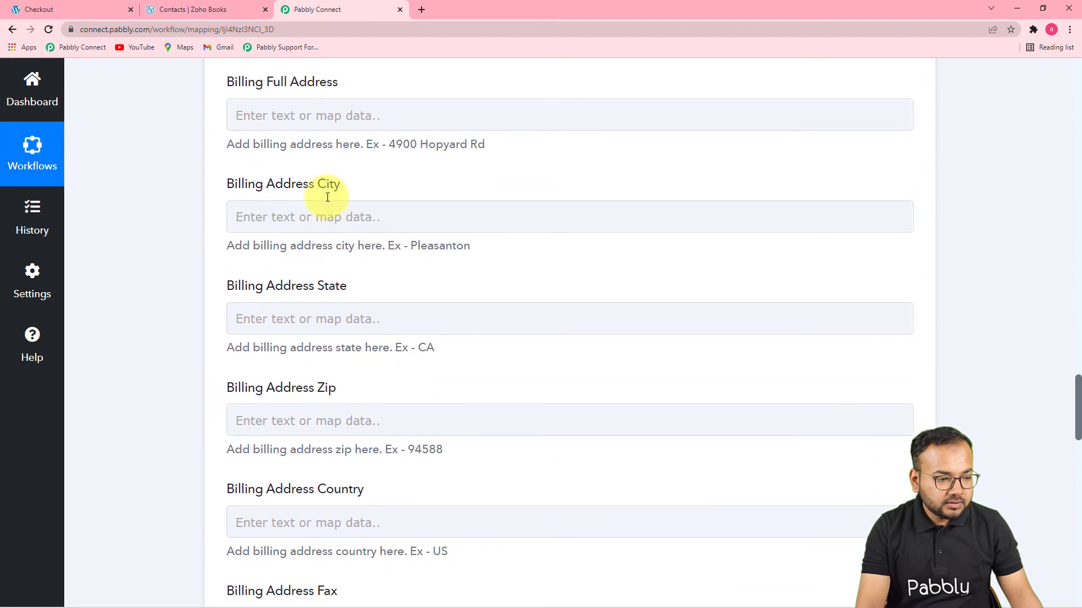
pyautogui.click(349, 111)
pyautogui.click(408, 253)
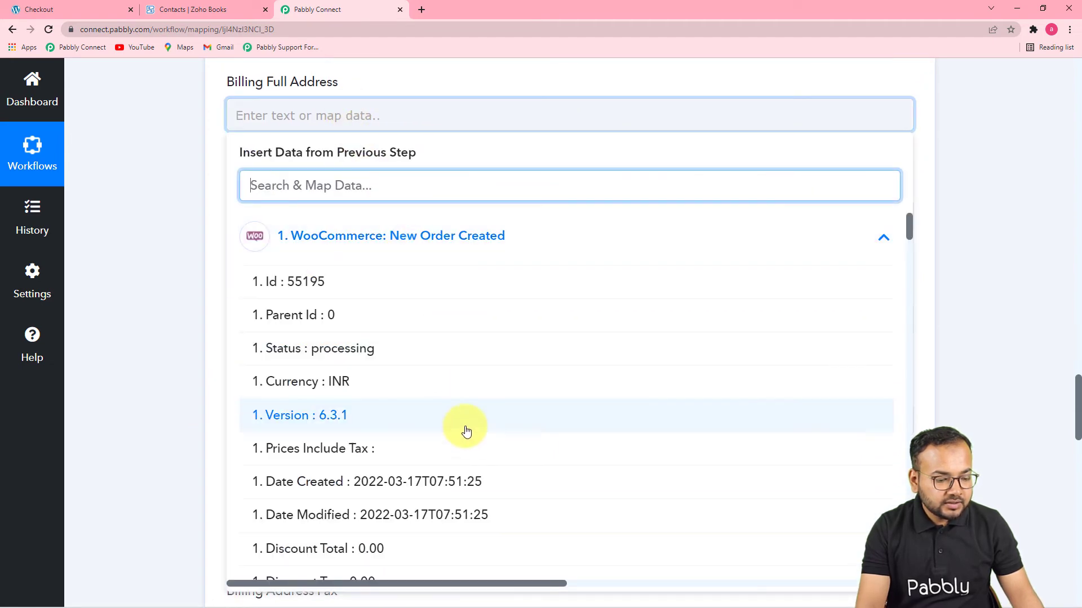
pyautogui.scroll(-8, 464, 430)
pyautogui.scroll(-2, 467, 460)
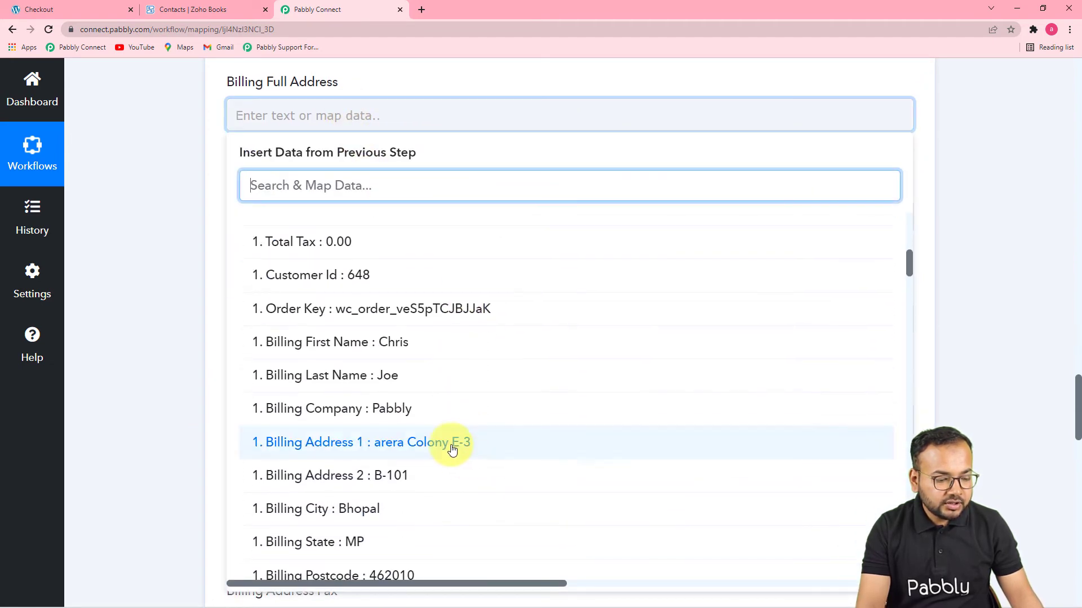
pyautogui.click(449, 442)
# Map Billing City from the WooCommerce order into the Billing Address City field
pyautogui.click(291, 232)
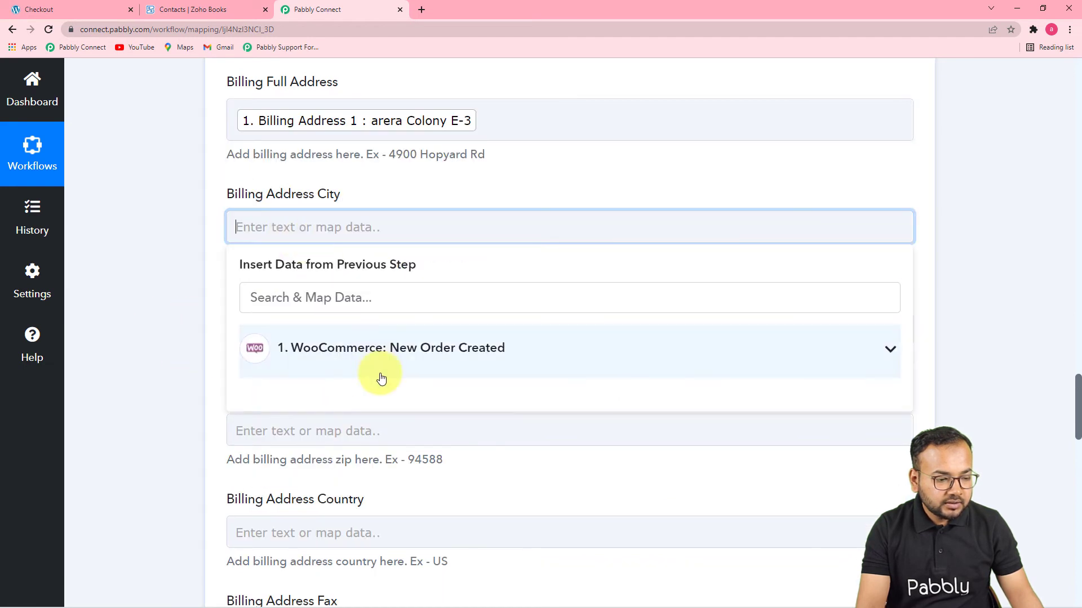
pyautogui.click(422, 364)
pyautogui.scroll(-8, 447, 500)
pyautogui.scroll(-5, 446, 500)
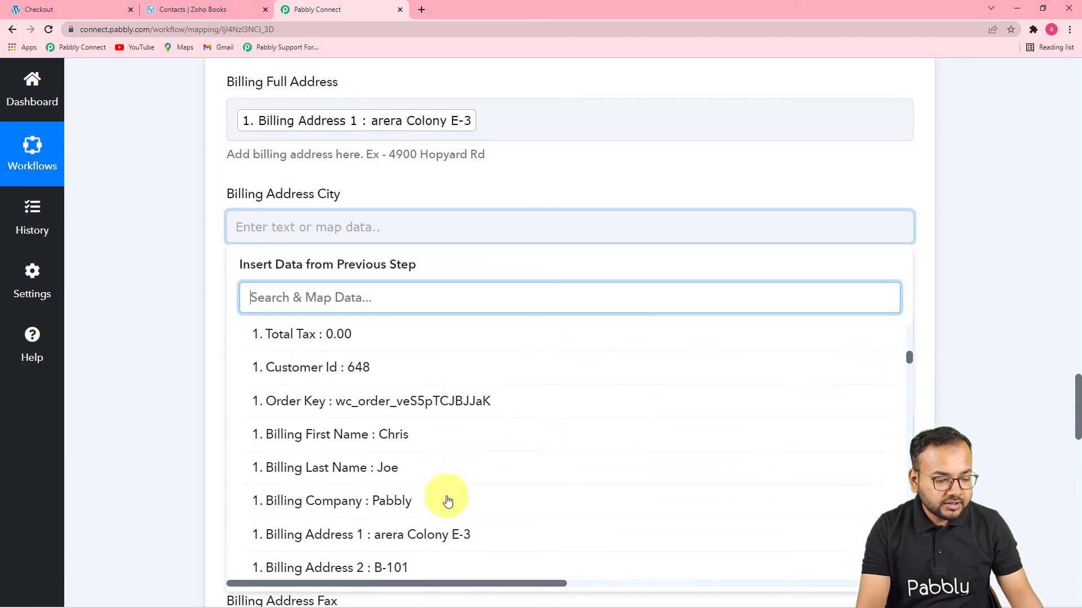
pyautogui.click(374, 397)
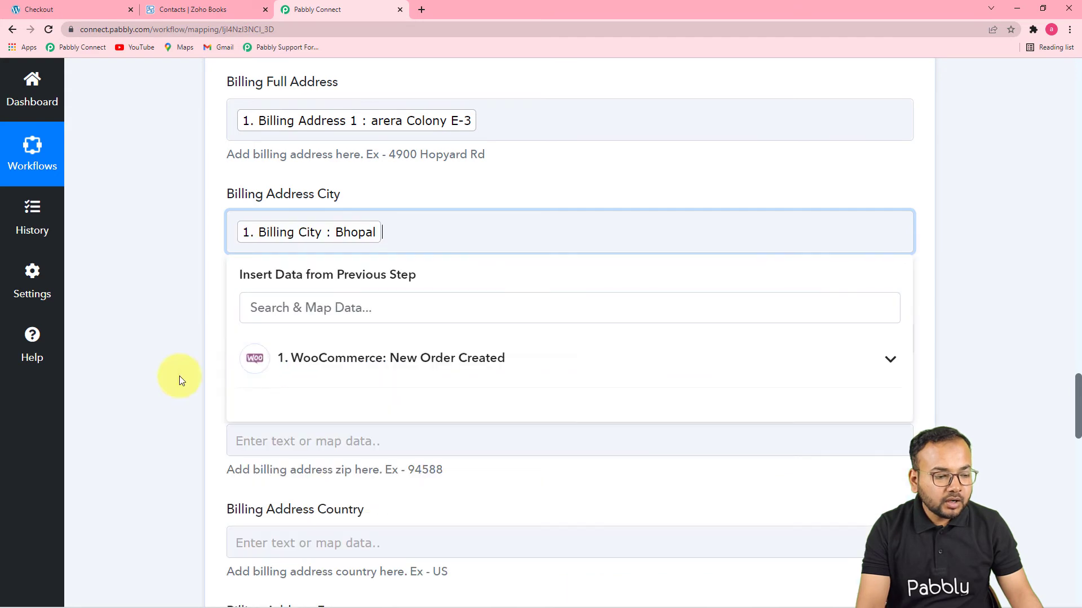
pyautogui.click(178, 376)
# Review the remaining billing, shipping, notes and currency fields of the Create Contact action
pyautogui.scroll(-2, 178, 376)
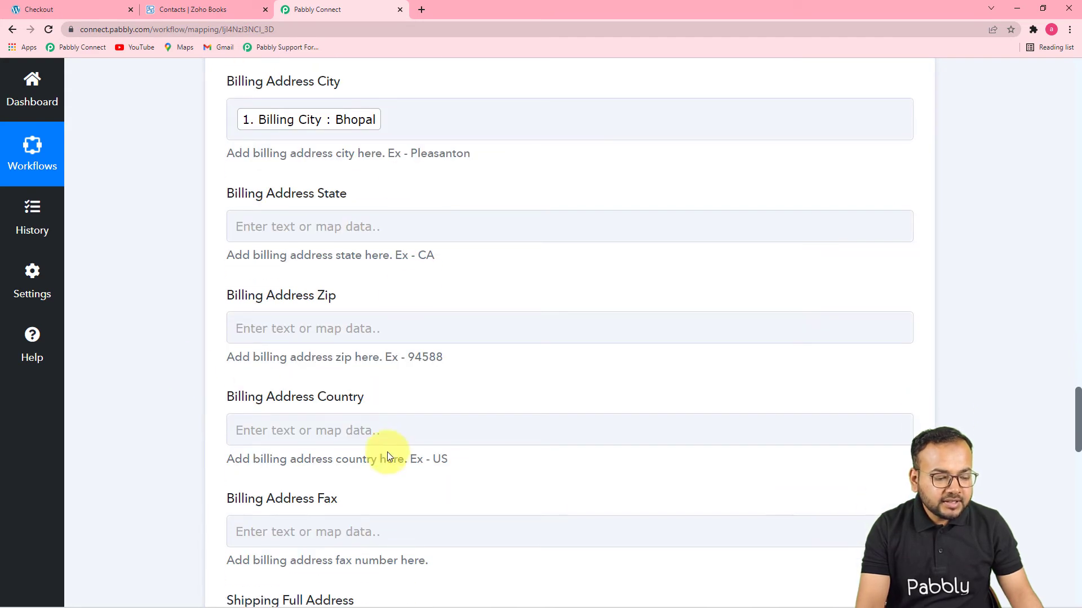
pyautogui.scroll(-7, 387, 455)
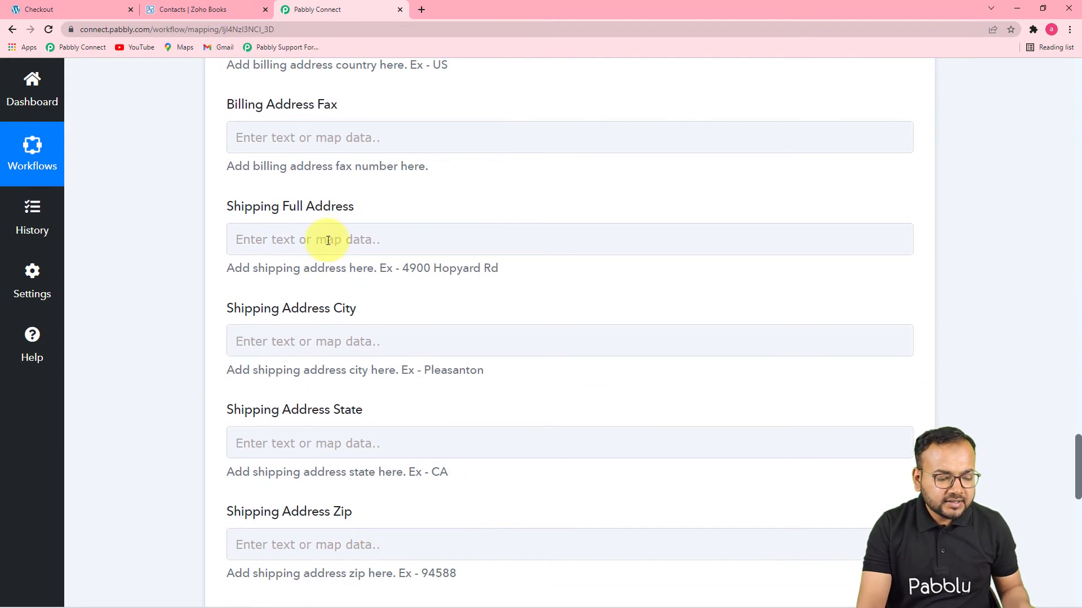
pyautogui.scroll(-3, 328, 241)
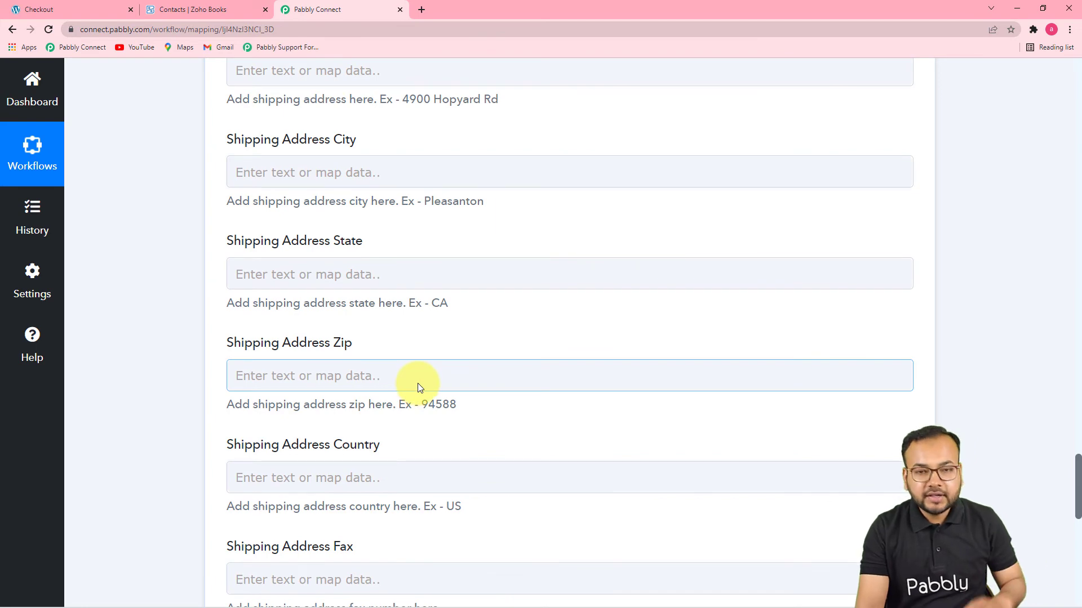
pyautogui.scroll(-6, 418, 383)
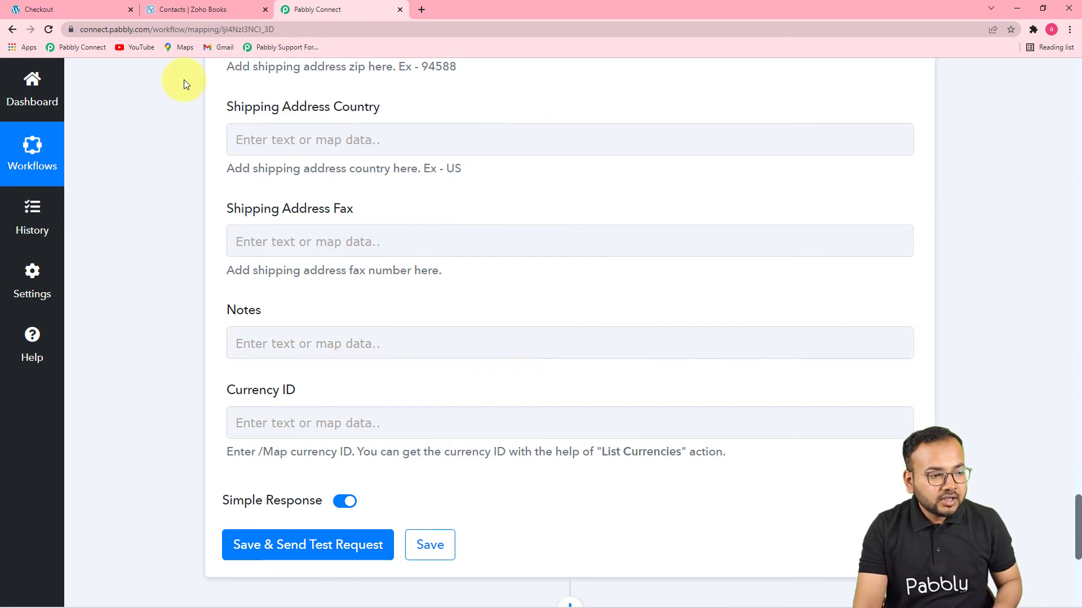
# Check the existing customers in Zoho Books, return to Pabbly Connect, and save the Create Contact action while sending a test request
pyautogui.click(190, 10)
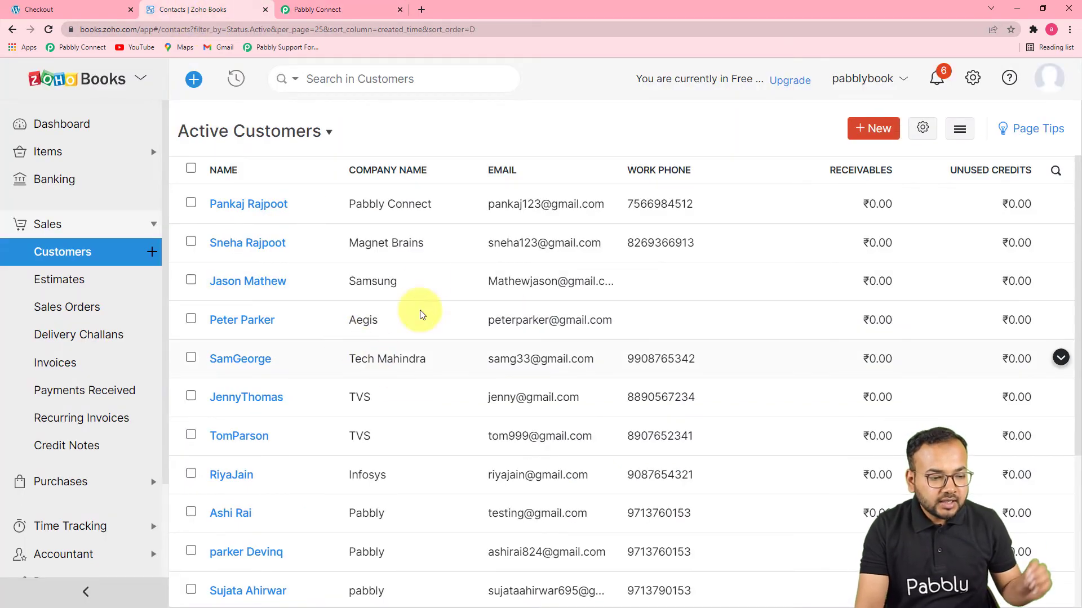
pyautogui.click(350, 15)
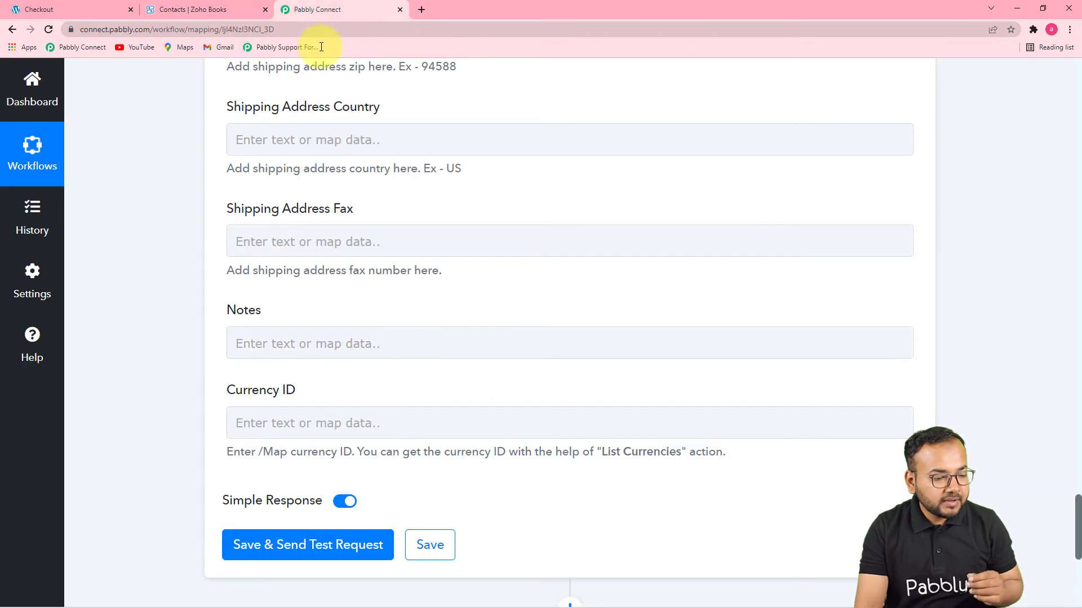
pyautogui.click(298, 553)
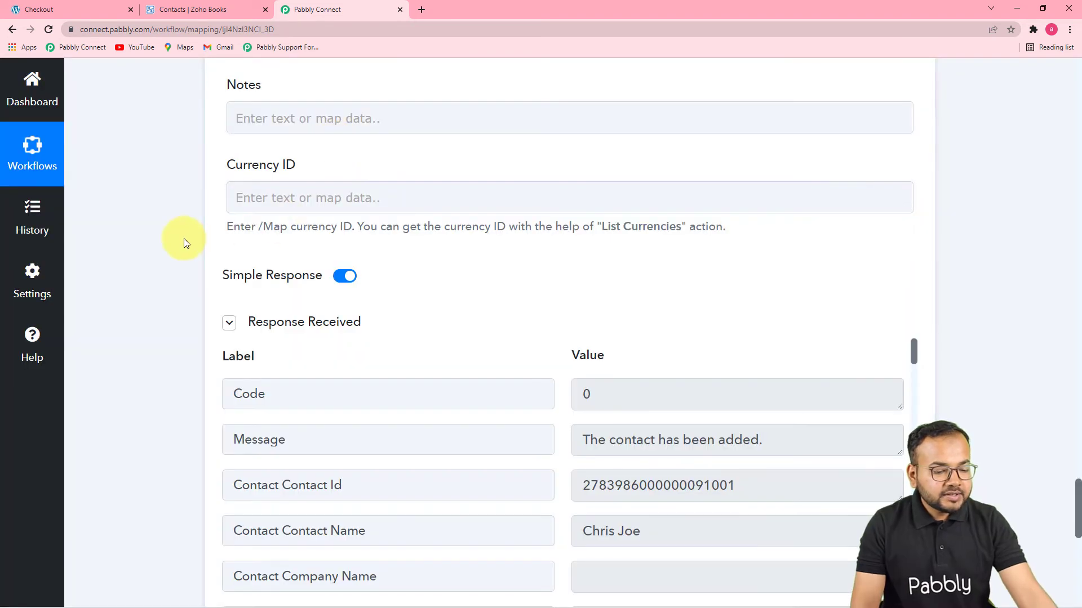
pyautogui.scroll(-3, 184, 238)
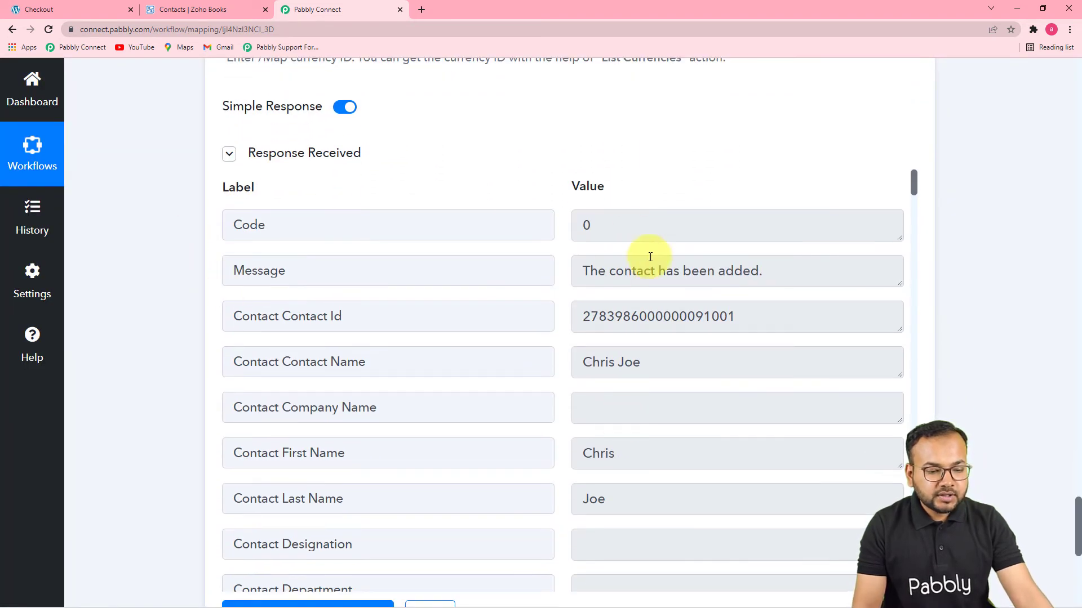
# Switch to Zoho Books and reload the All Customers list to check for the test contact
pyautogui.click(214, 17)
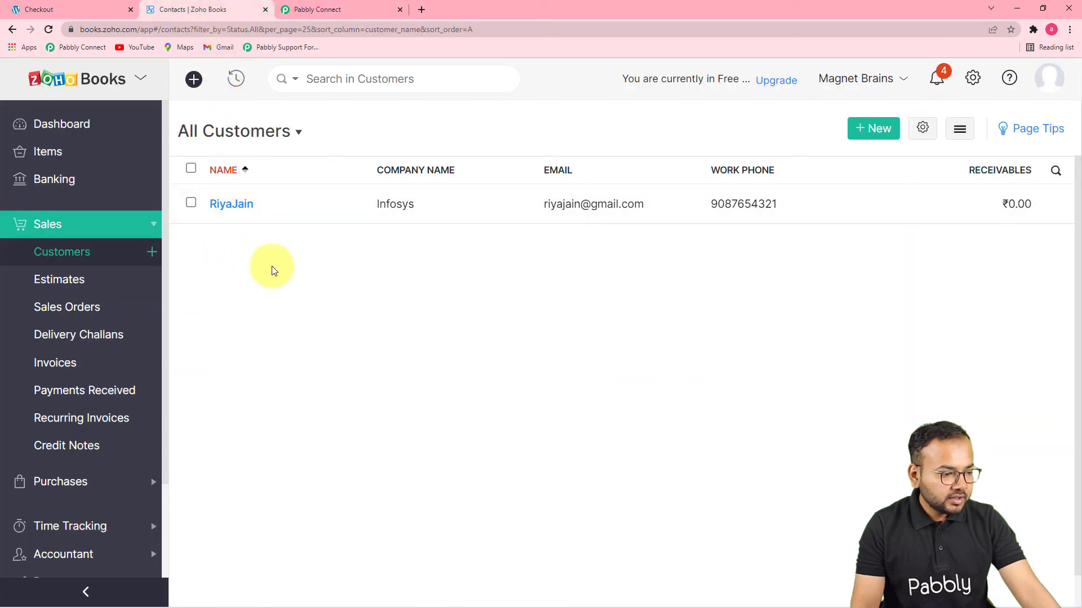
pyautogui.click(49, 30)
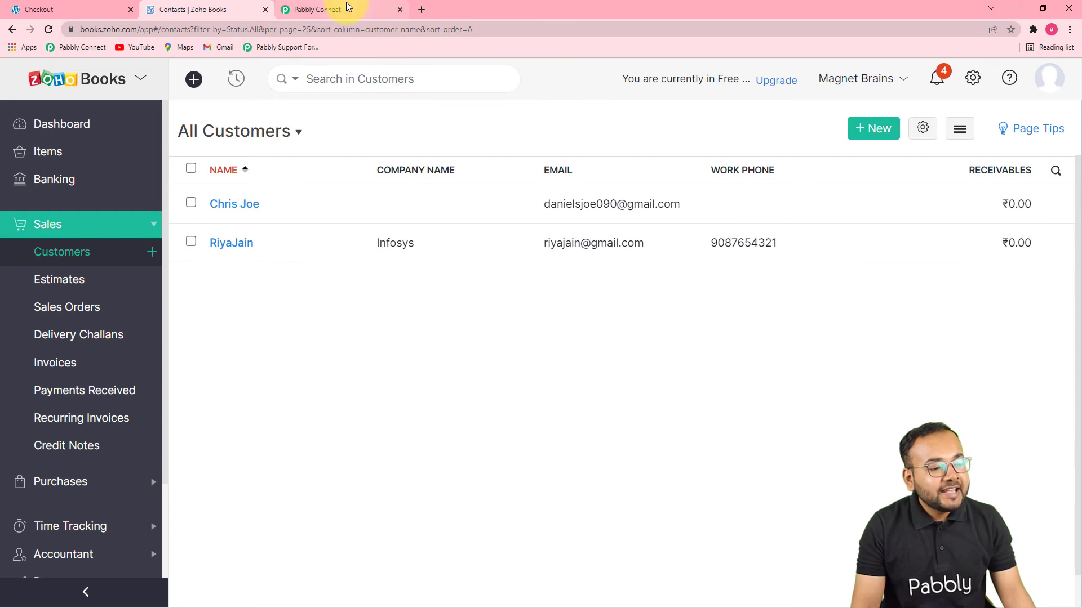
# Switch back to Pabbly Connect and compare the mapped Create Contact fields with the customer entry in Zoho Books
pyautogui.click(327, 9)
pyautogui.scroll(20, 1017, 276)
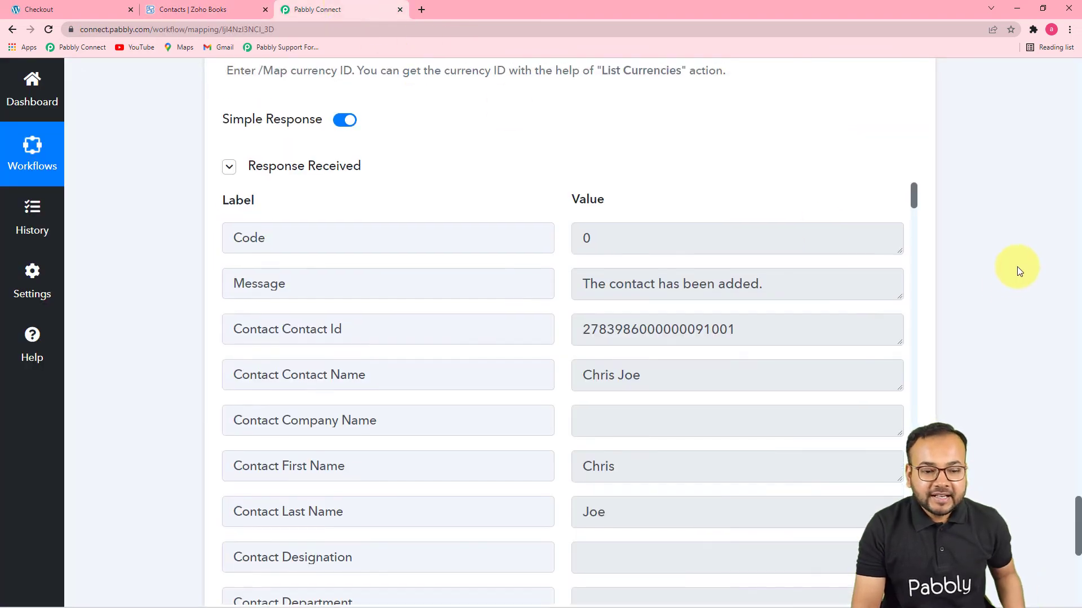
pyautogui.scroll(20, 1025, 304)
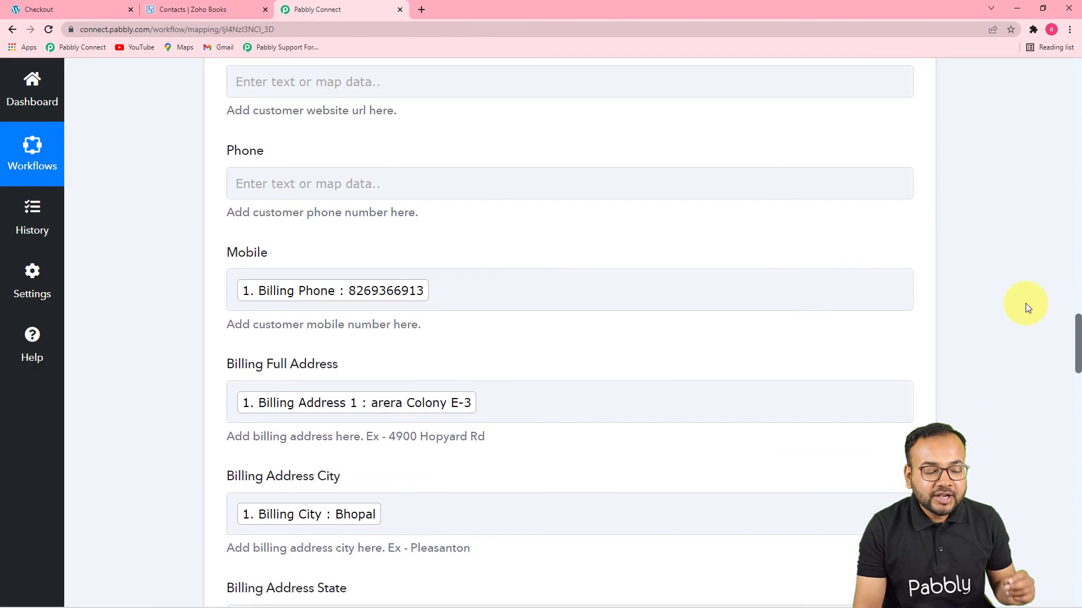
pyautogui.scroll(5, 1025, 303)
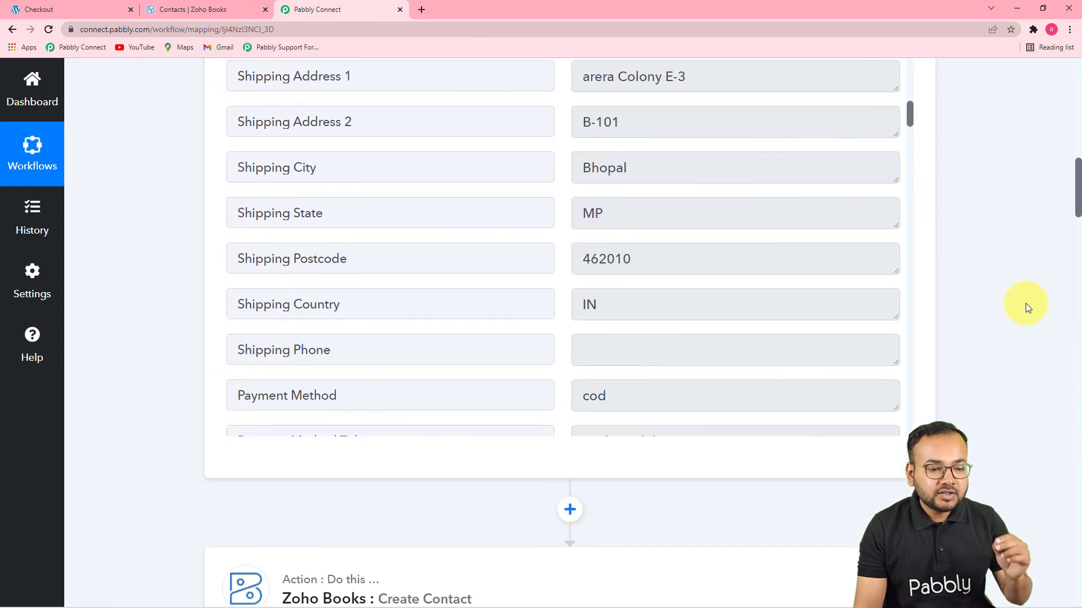
pyautogui.moveTo(1078, 167); pyautogui.dragTo(1076, 300)
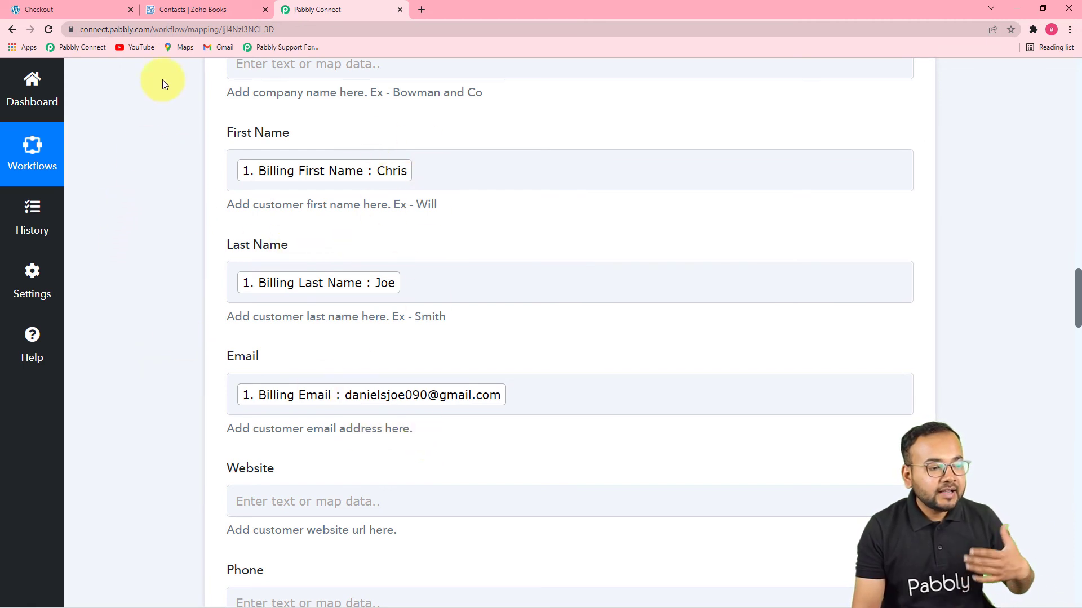
pyautogui.click(183, 17)
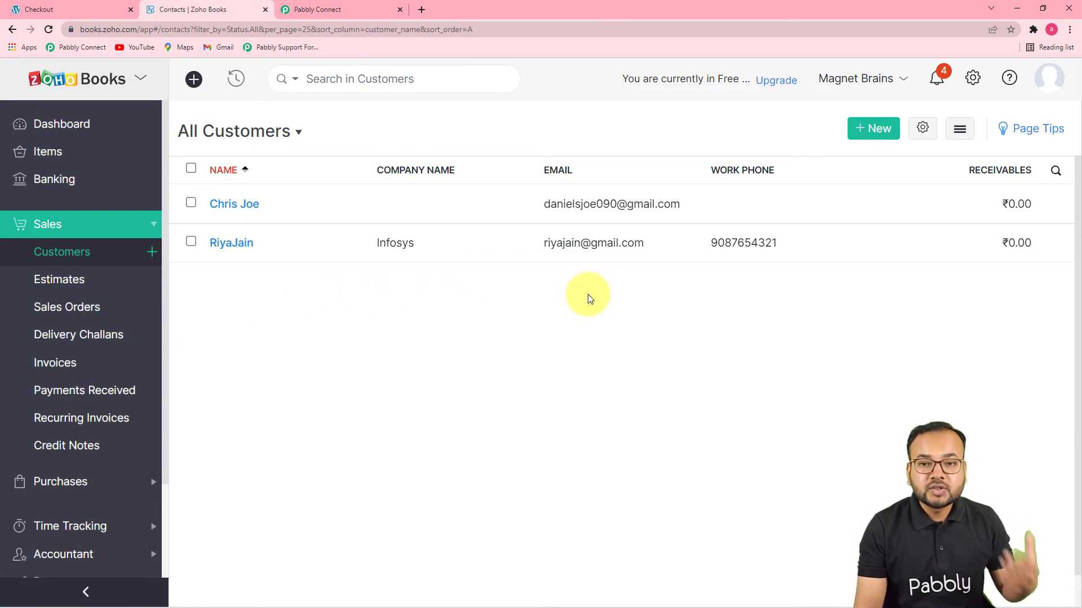
pyautogui.click(329, 10)
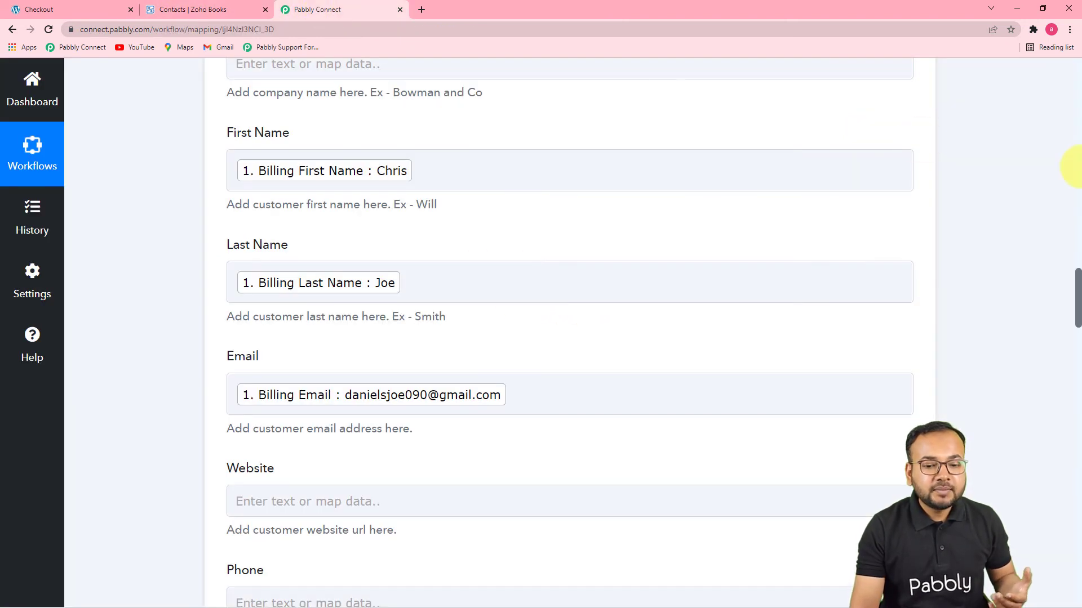
# Review the workflow from the WooCommerce New Order Created trigger through the Create Contact mappings, checking them against the Zoho Books customer list
pyautogui.scroll(20, 1079, 179)
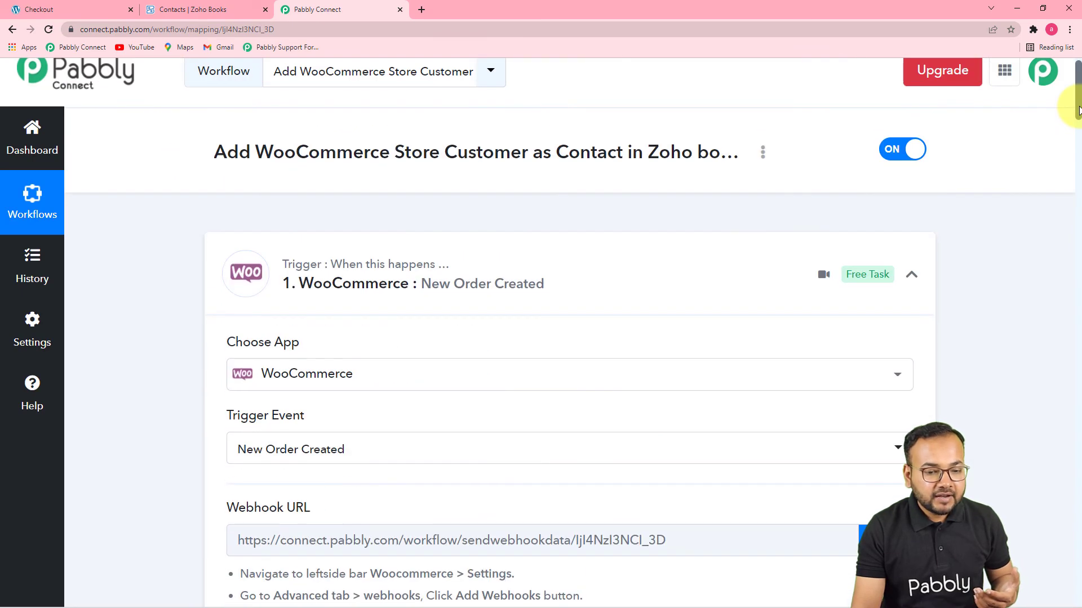
pyautogui.scroll(-2, 484, 290)
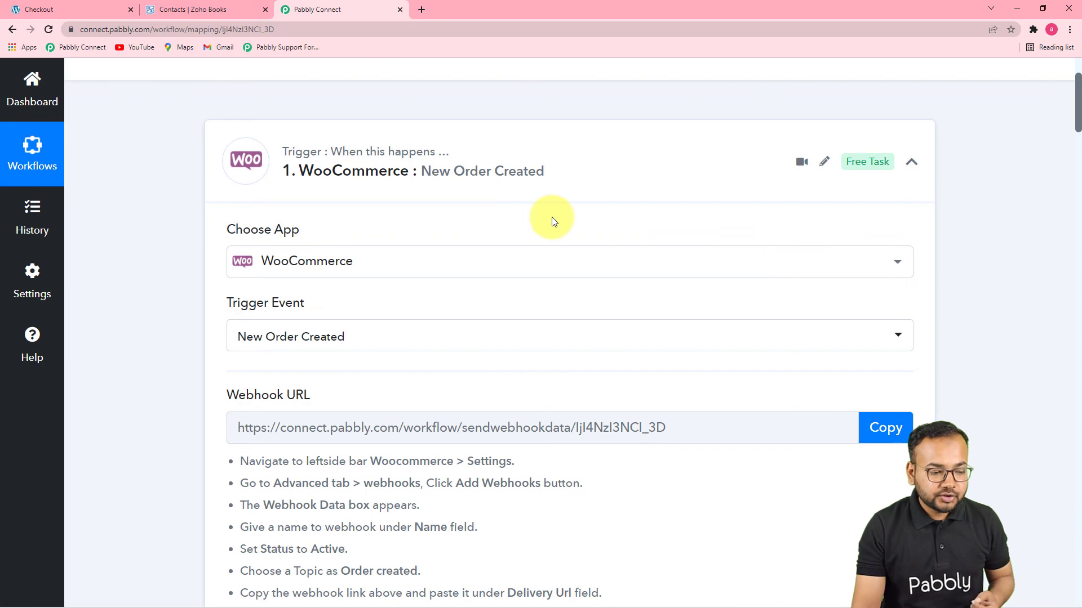
pyautogui.scroll(-4, 391, 386)
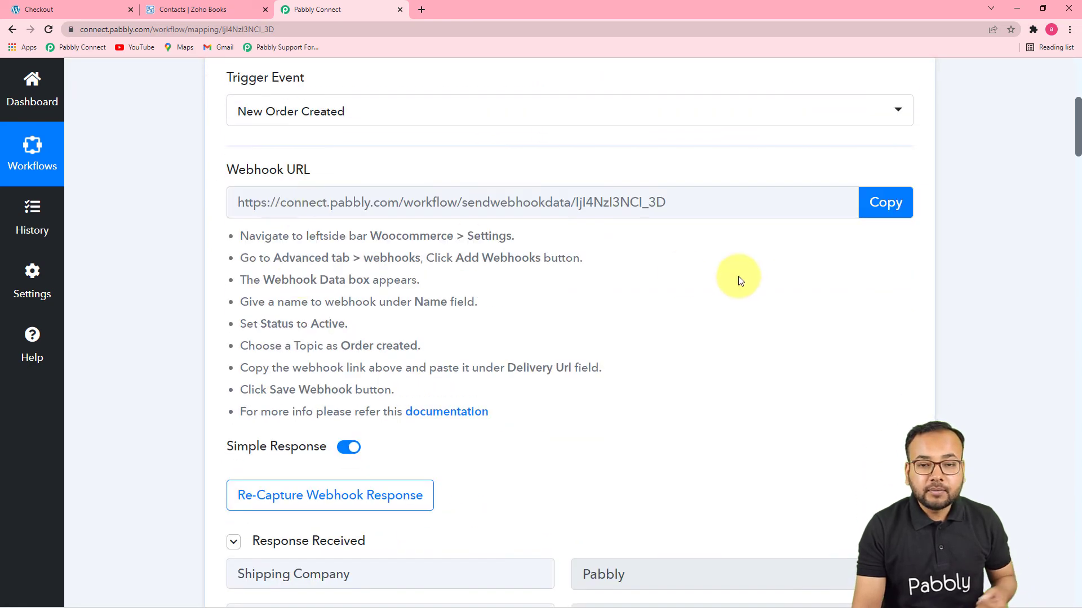
pyautogui.scroll(-3, 837, 350)
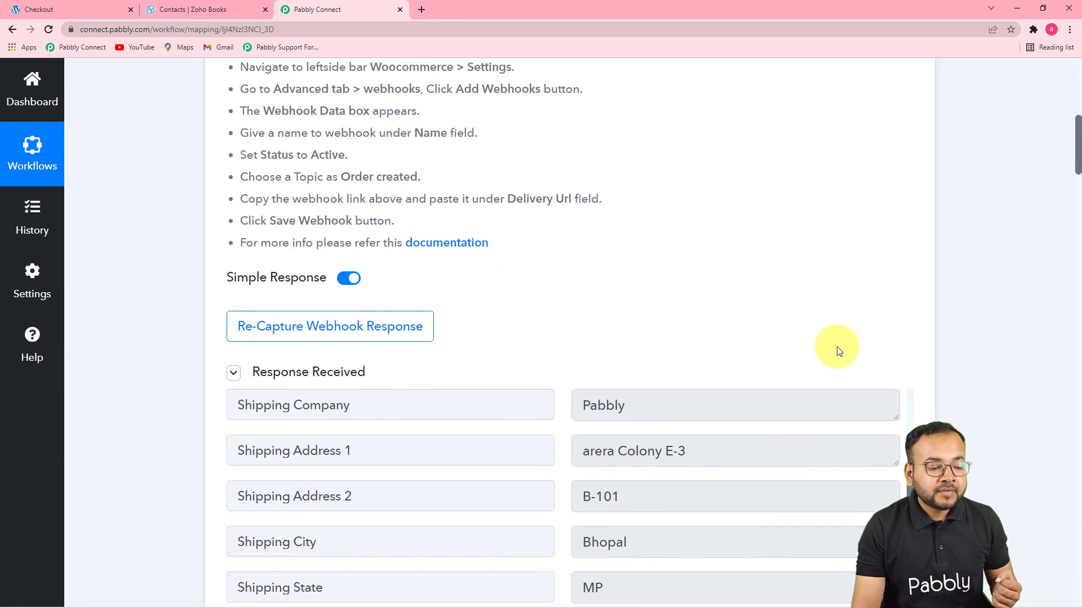
pyautogui.scroll(-3, 839, 351)
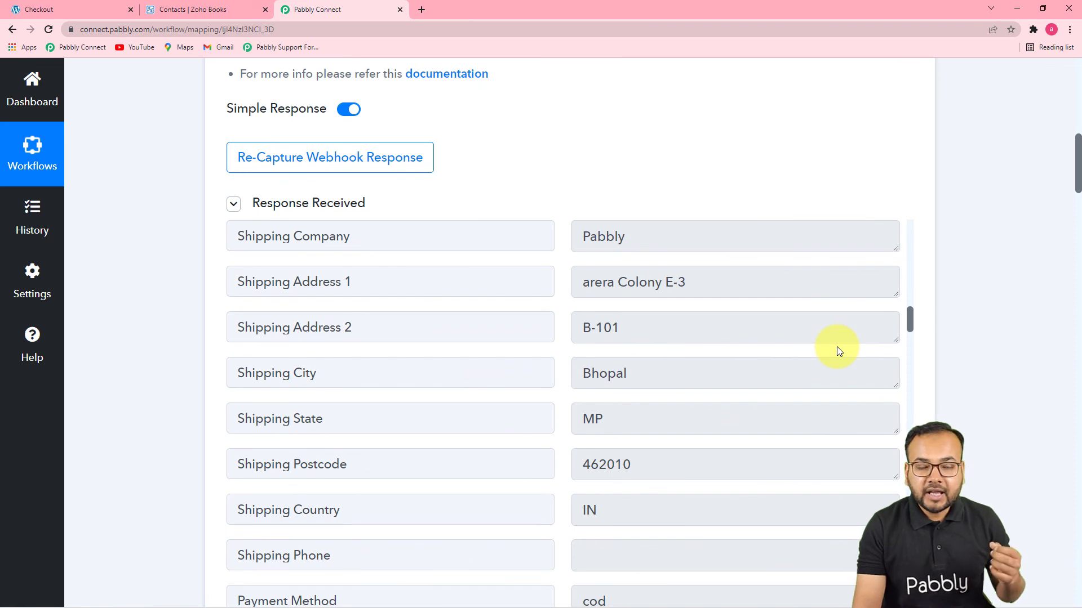
pyautogui.scroll(-7, 837, 346)
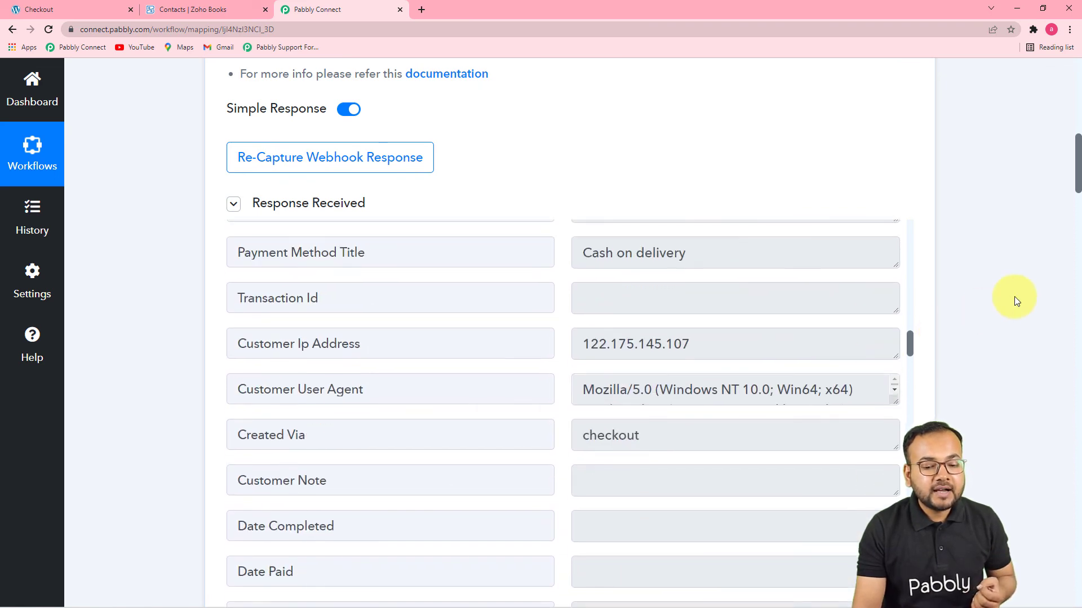
pyautogui.scroll(-12, 1015, 299)
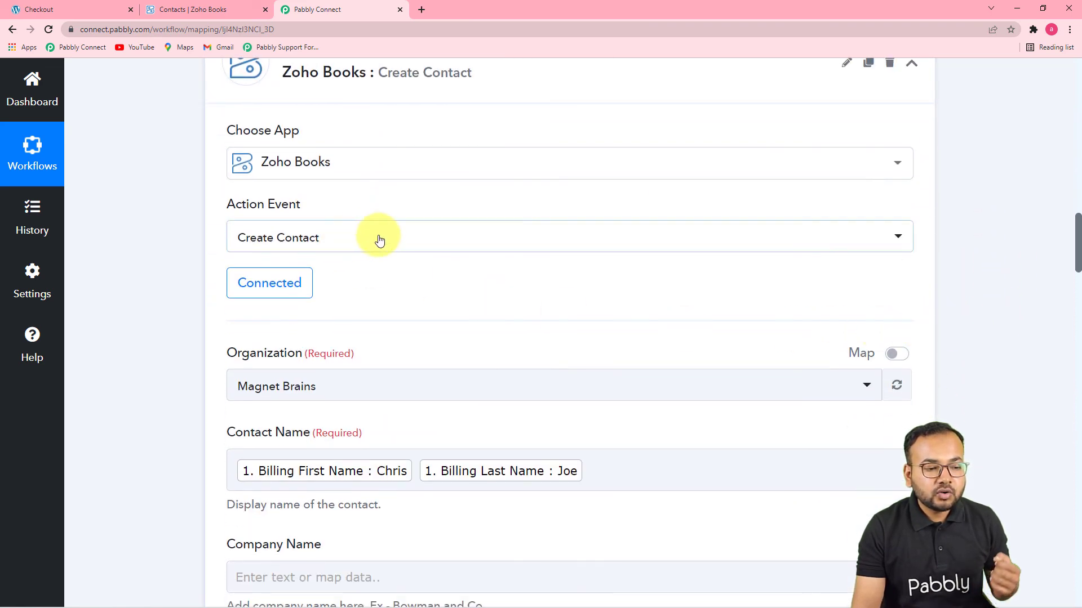
pyautogui.scroll(-5, 598, 271)
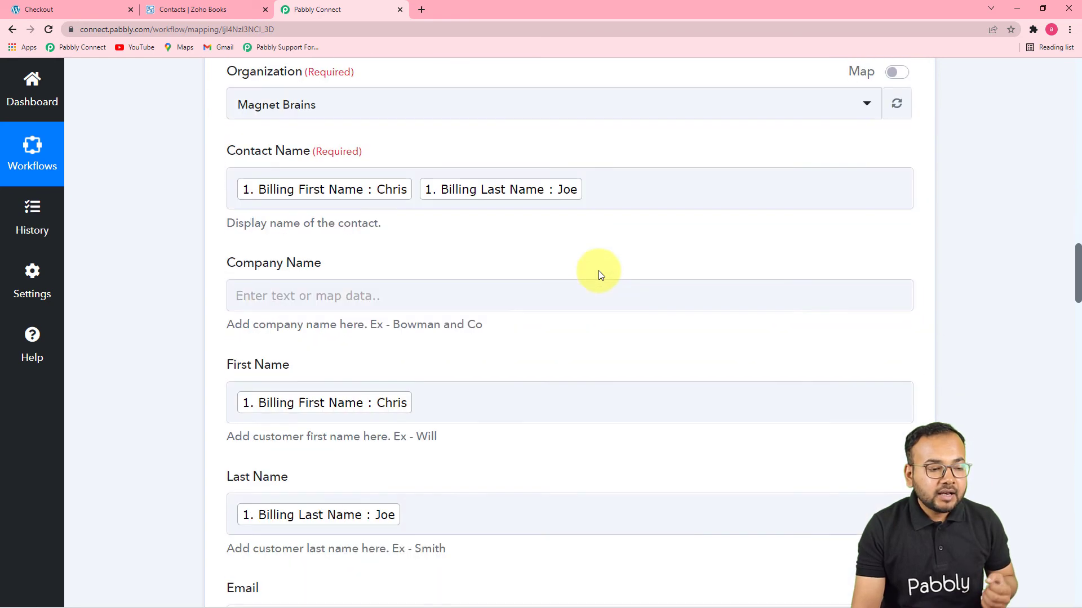
pyautogui.scroll(-4, 507, 475)
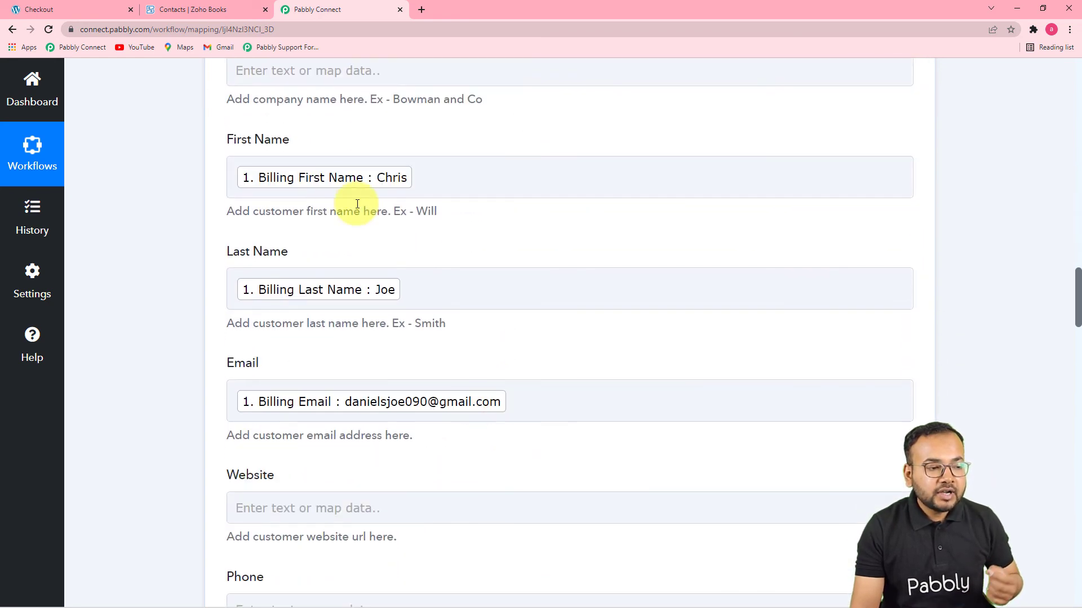
pyautogui.click(204, 10)
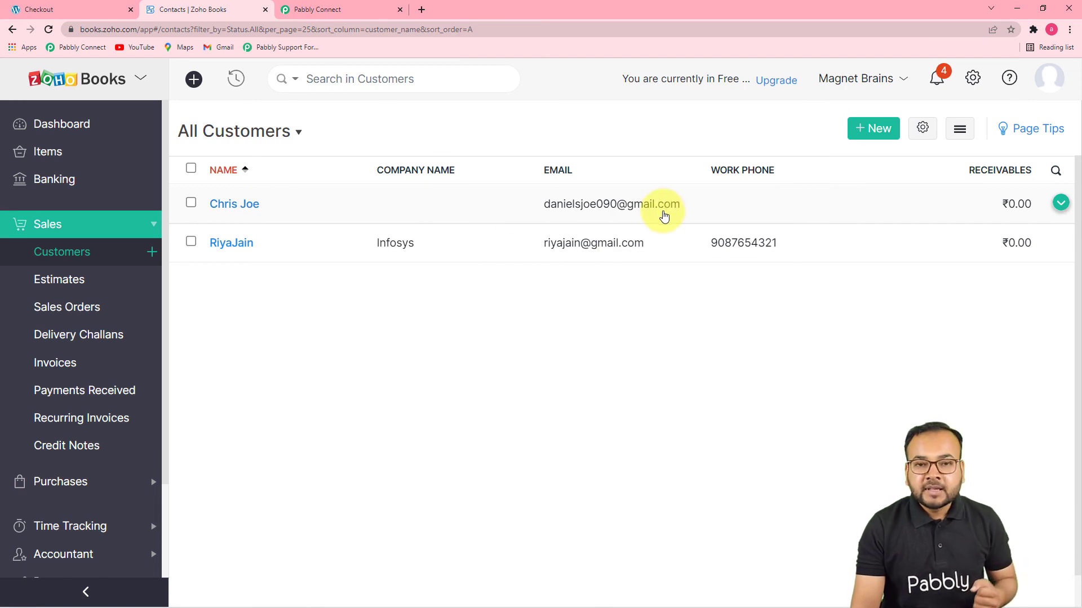
pyautogui.click(359, 11)
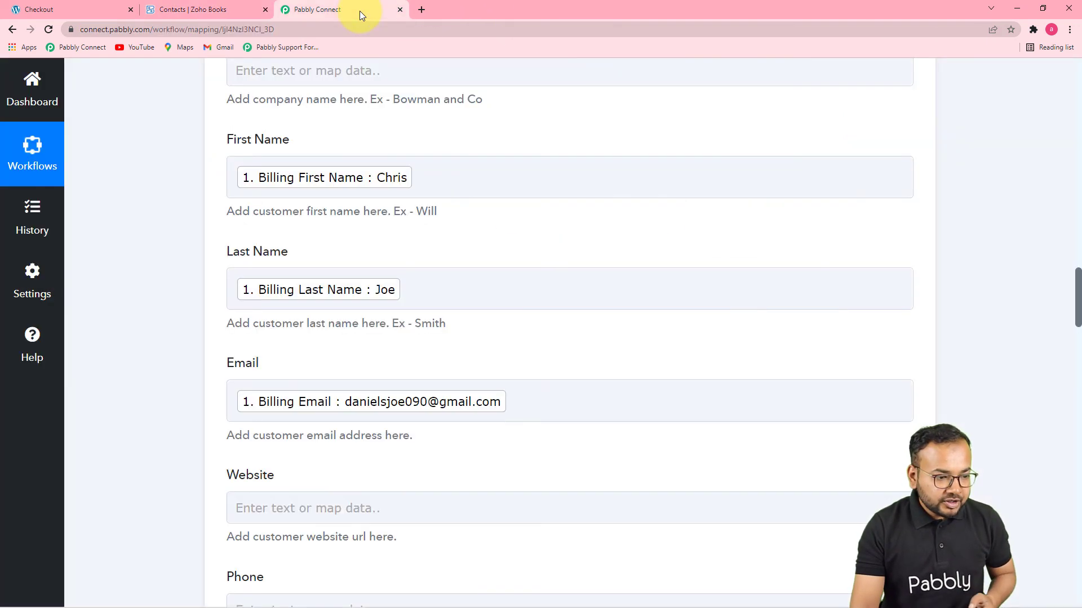